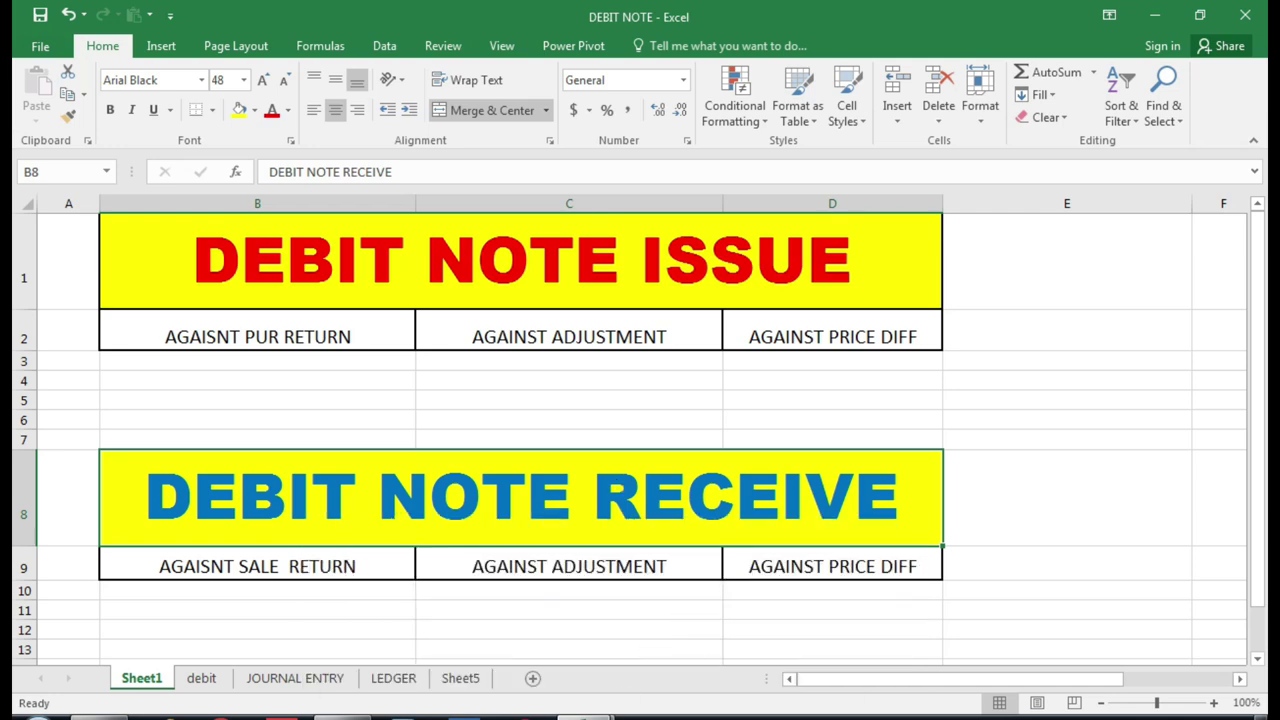
- Switch to the CREDIT NOTE workbook and examine its CREDIT NOTE ISSUE and CREDIT NOTE RECEIVE headings
mouse_move(585, 714)
left_click(688, 662)
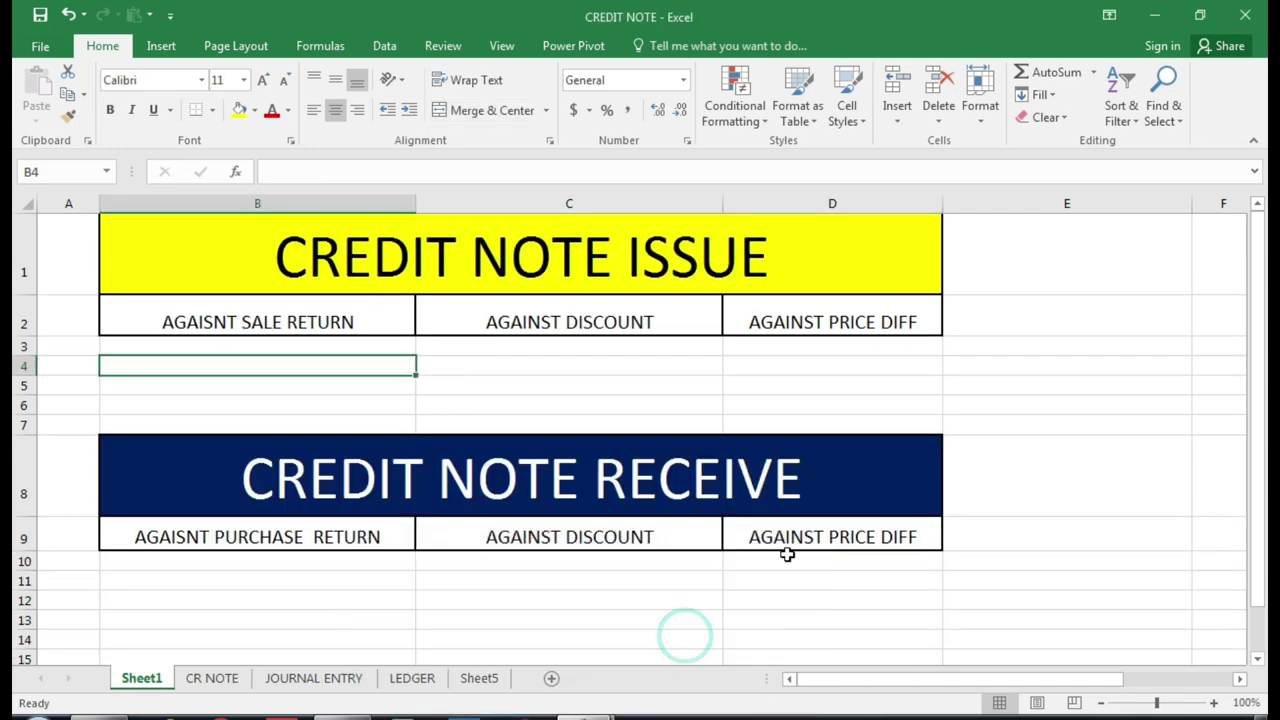
left_click(636, 260)
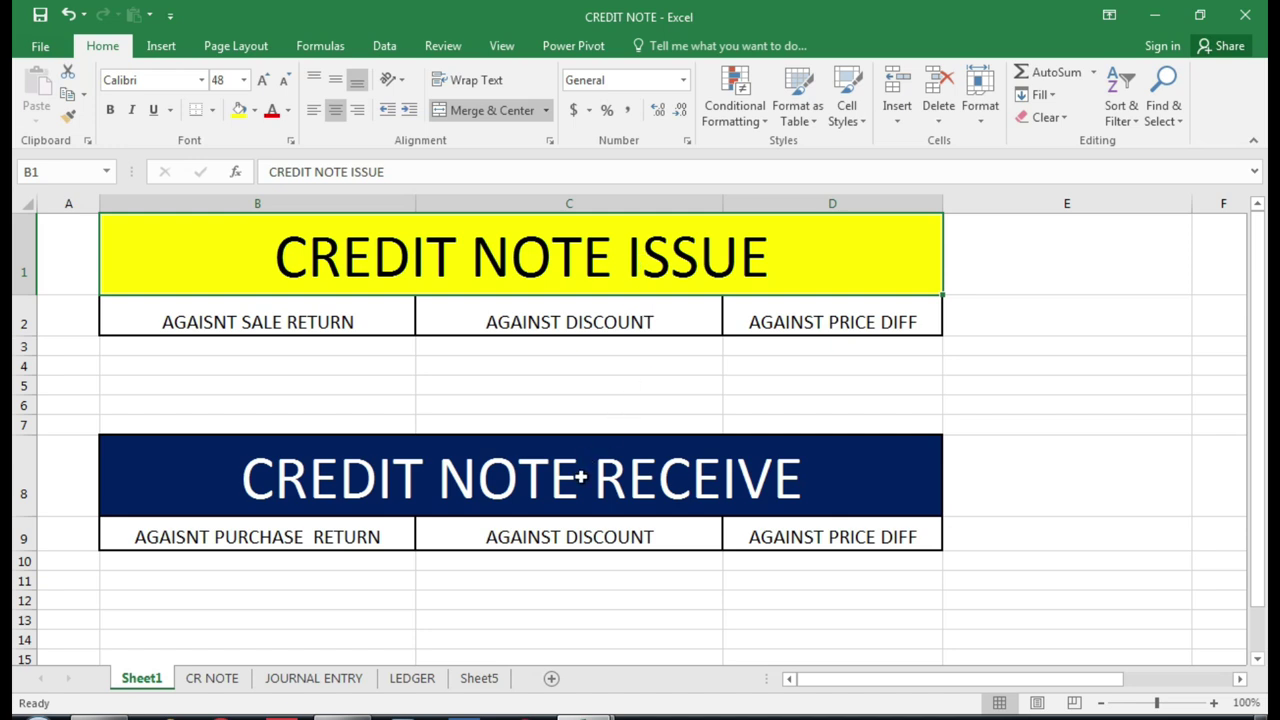
left_click(579, 477)
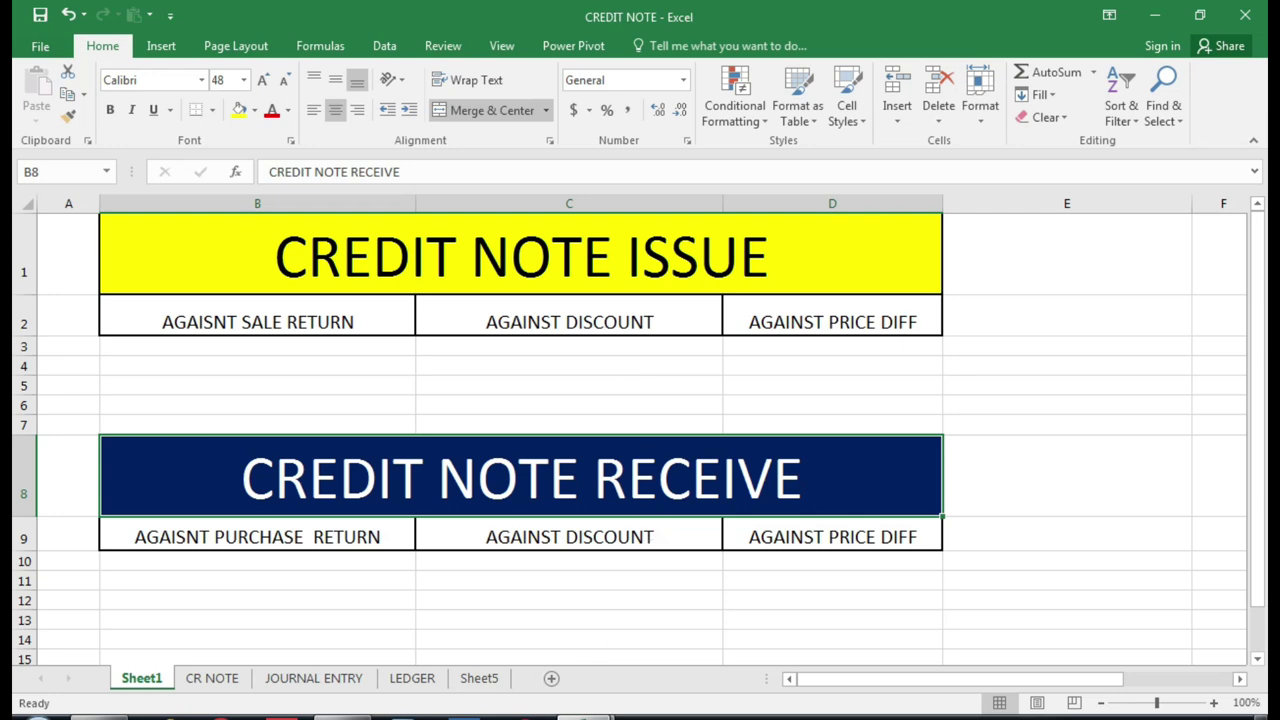
- Switch back to the DEBIT NOTE workbook and look through its debit, JOURNAL ENTRY and LEDGER sheets, including the XYZ TRADERS account
mouse_move(585, 716)
left_click(500, 626)
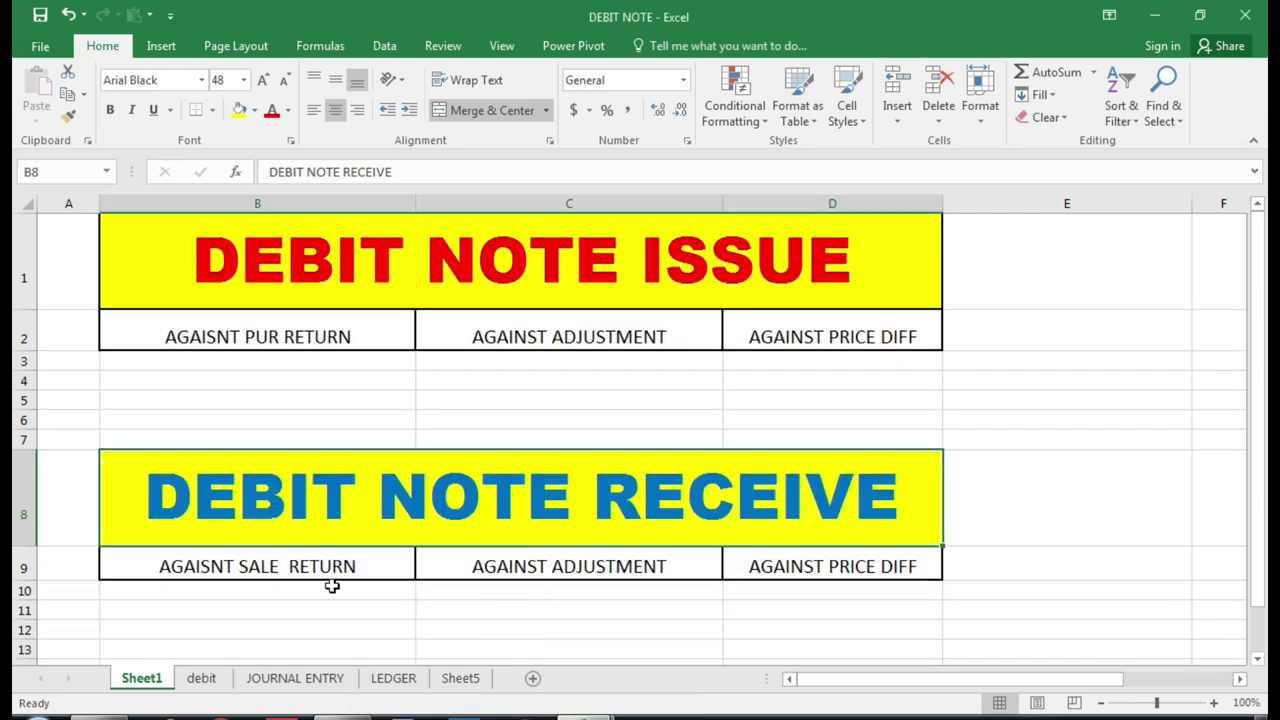
left_click(201, 680)
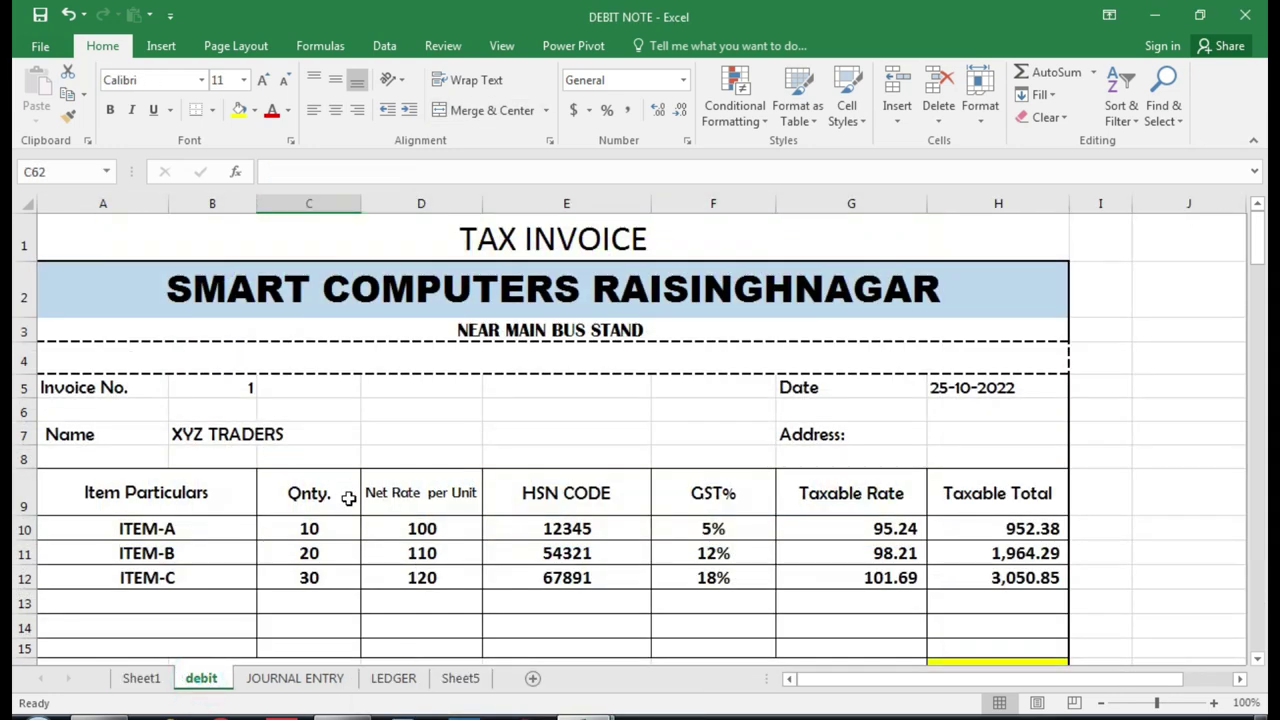
left_click(290, 678)
left_click(393, 678)
left_click(540, 409)
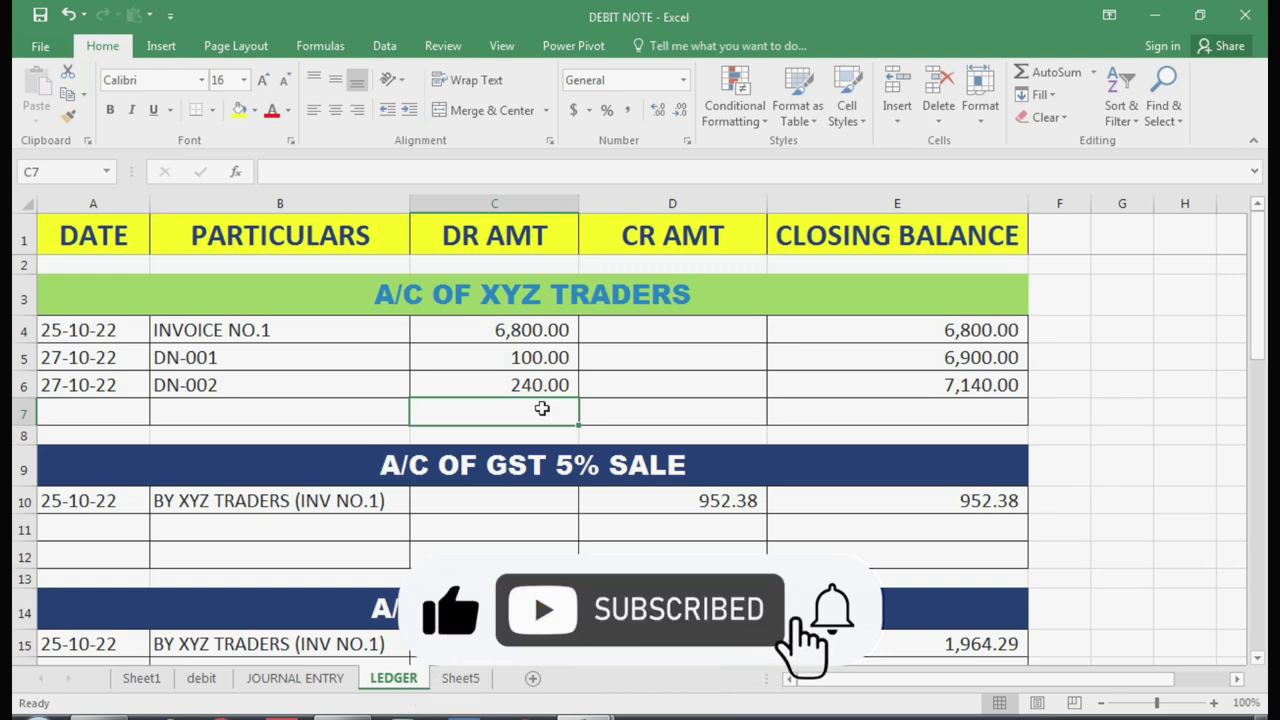
left_click(792, 407)
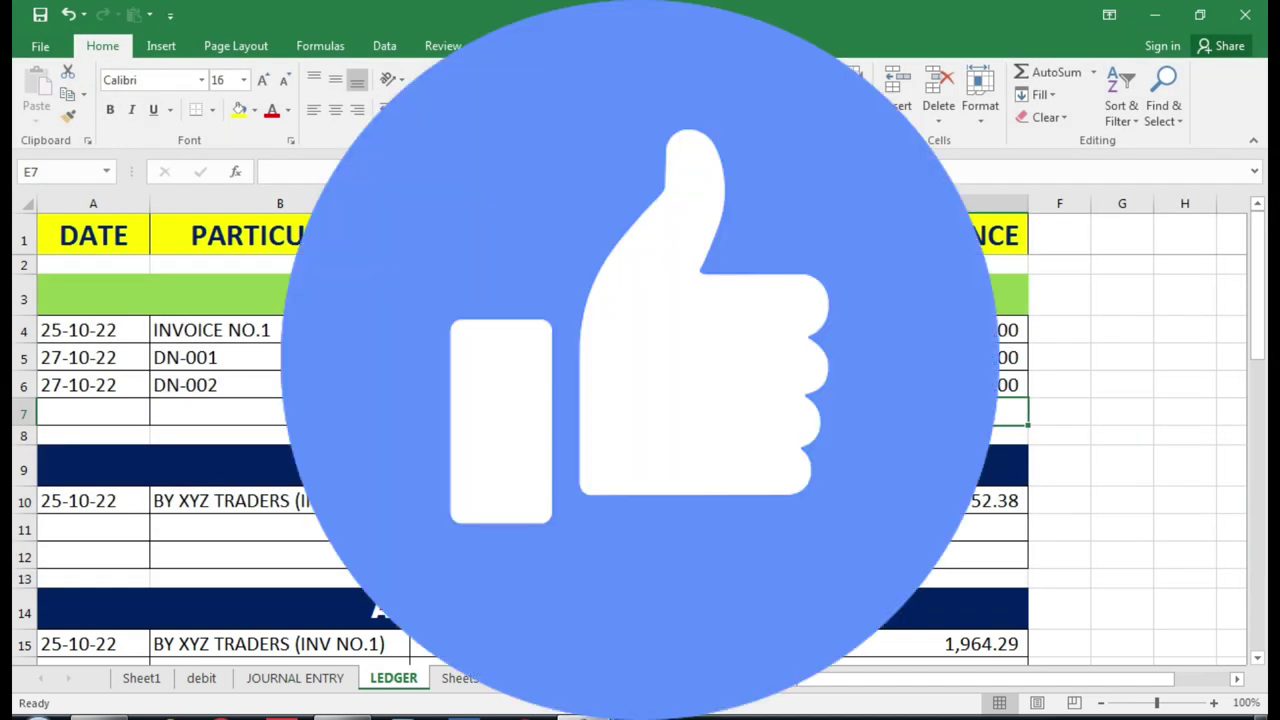
left_click(1010, 385)
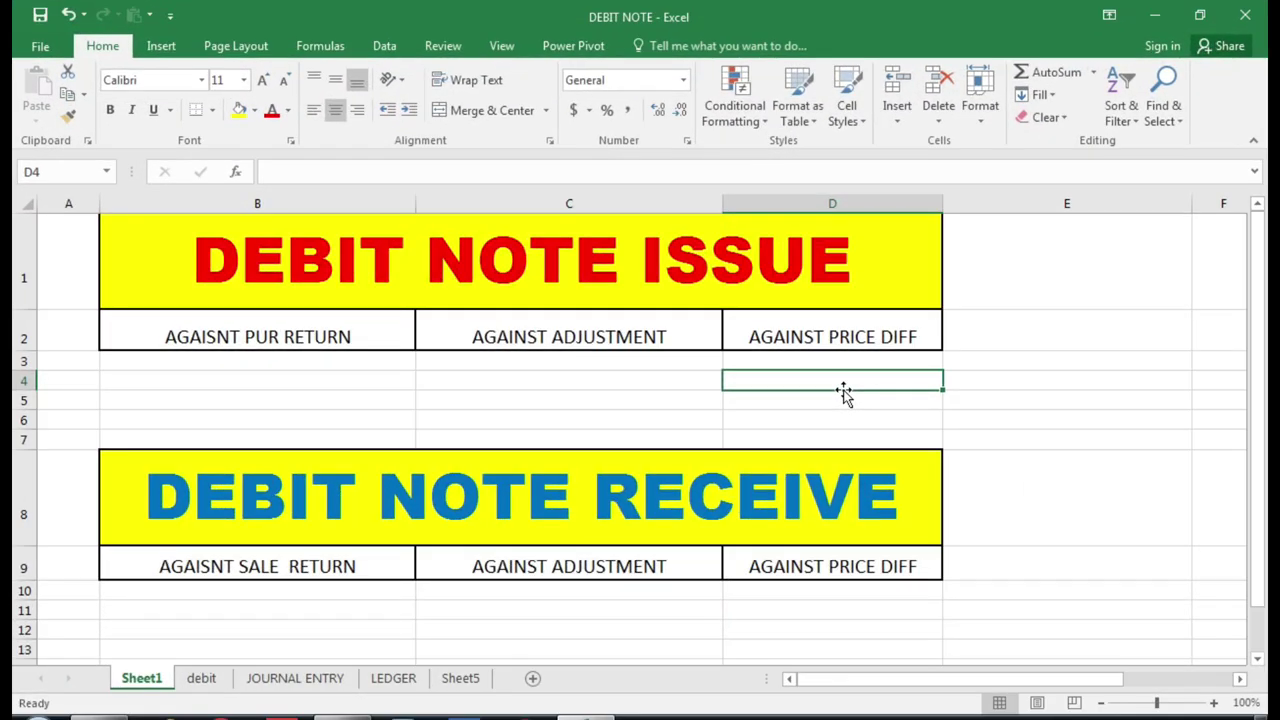
- Examine the three reasons under DEBIT NOTE ISSUE on Sheet1, and the DEBIT NOTE RECEIVE heading
left_click(503, 267)
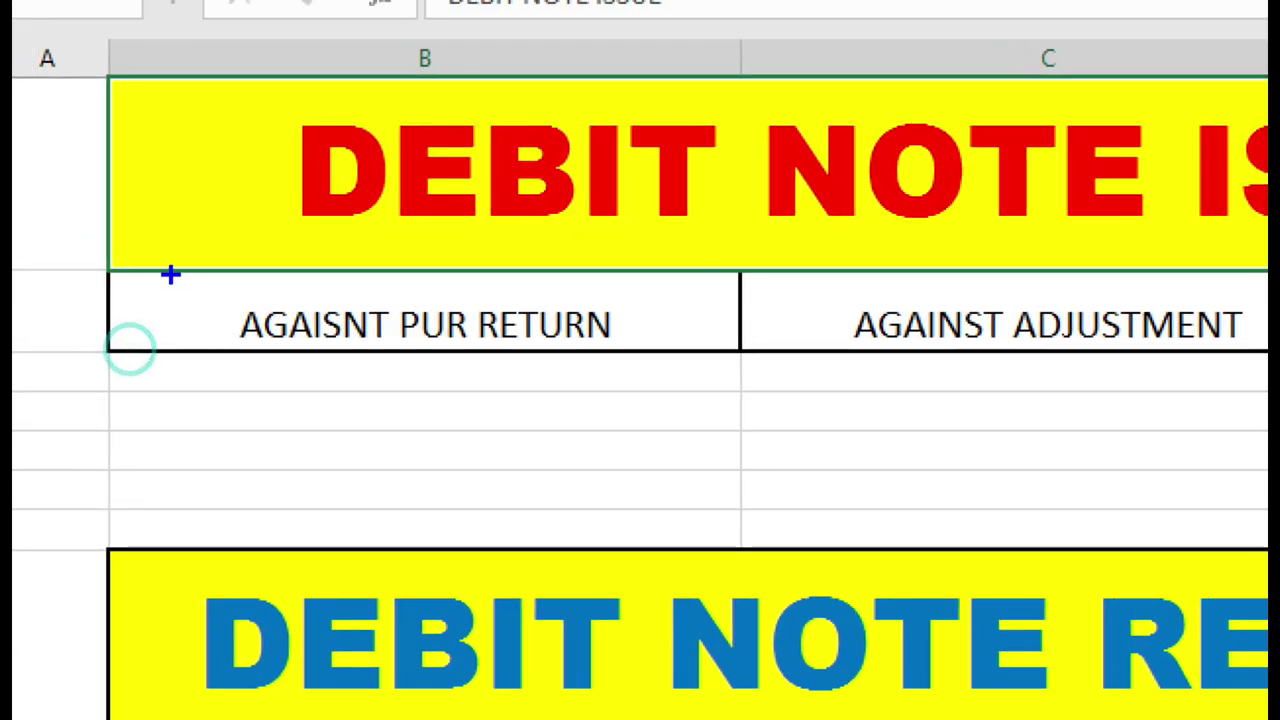
left_click_drag(130, 306, 381, 374)
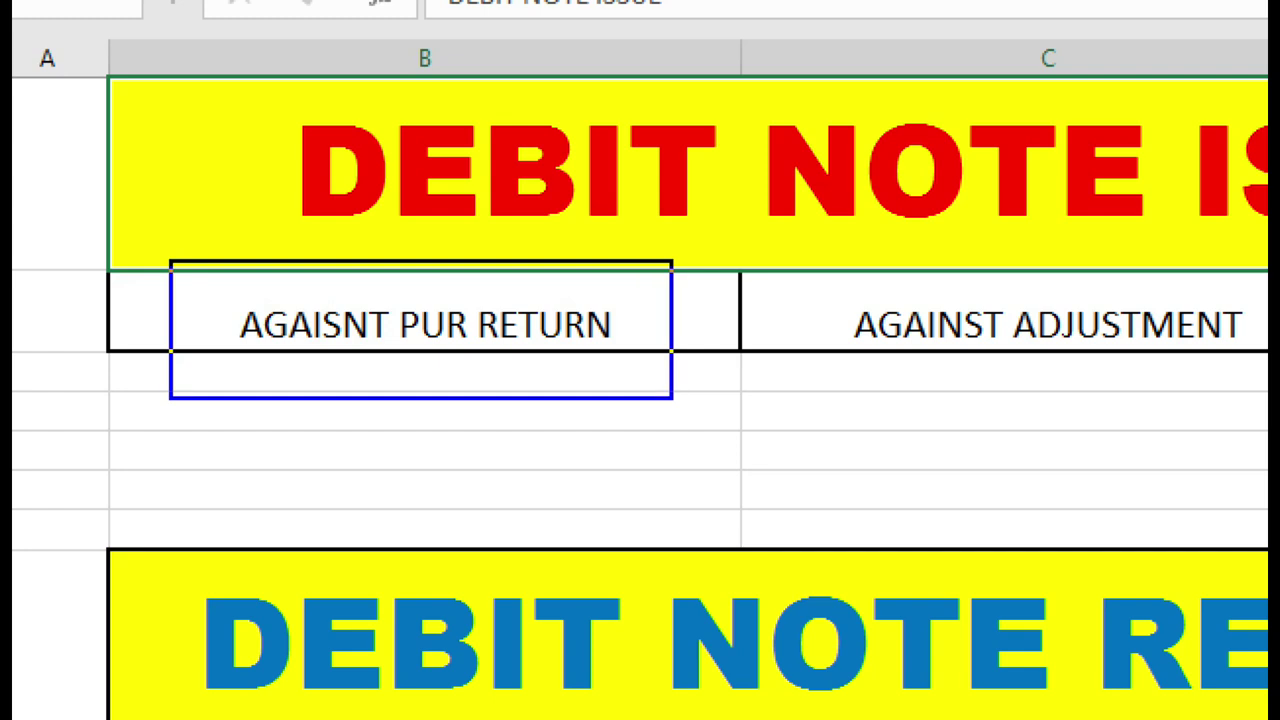
left_click_drag(799, 249, 1175, 408)
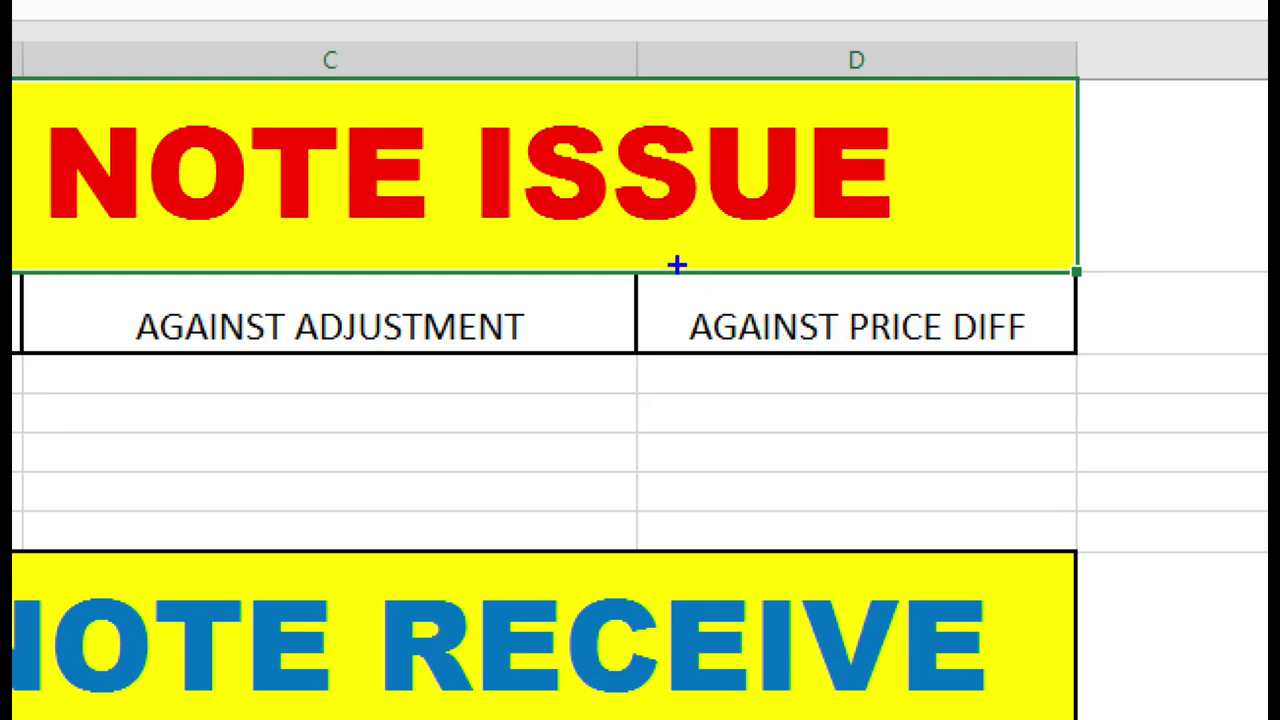
left_click_drag(732, 302, 918, 383)
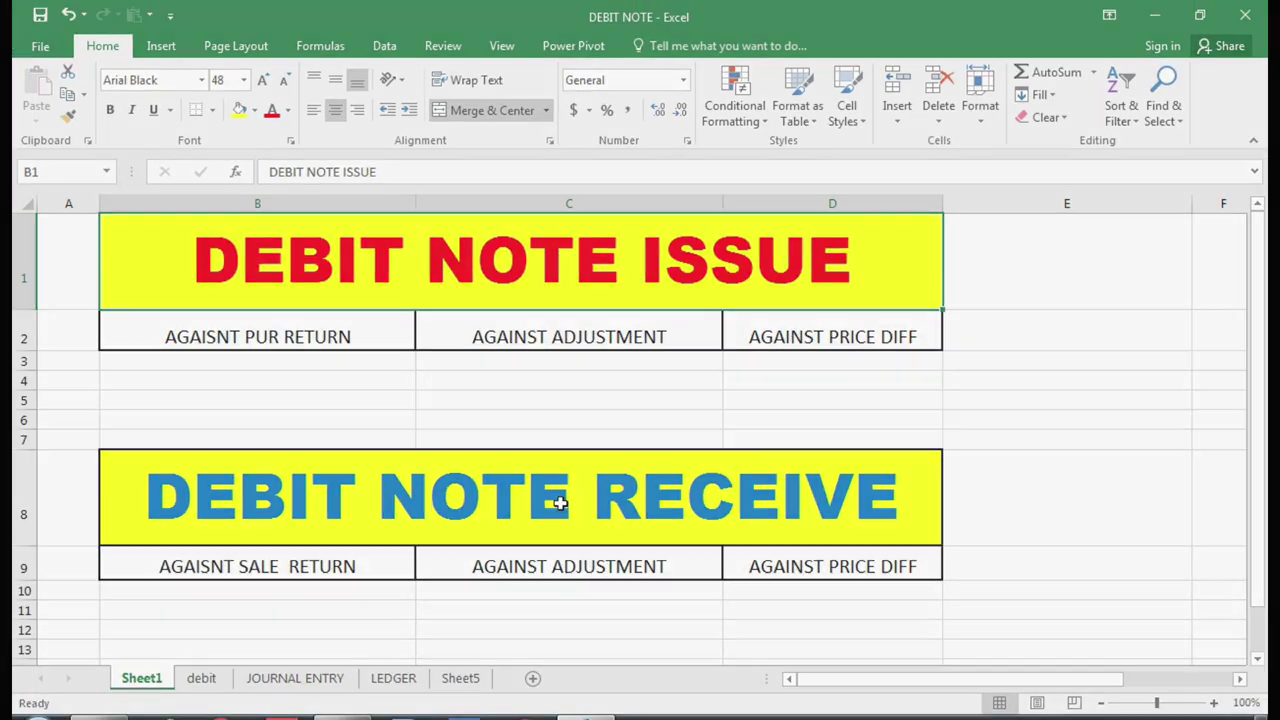
left_click(560, 503)
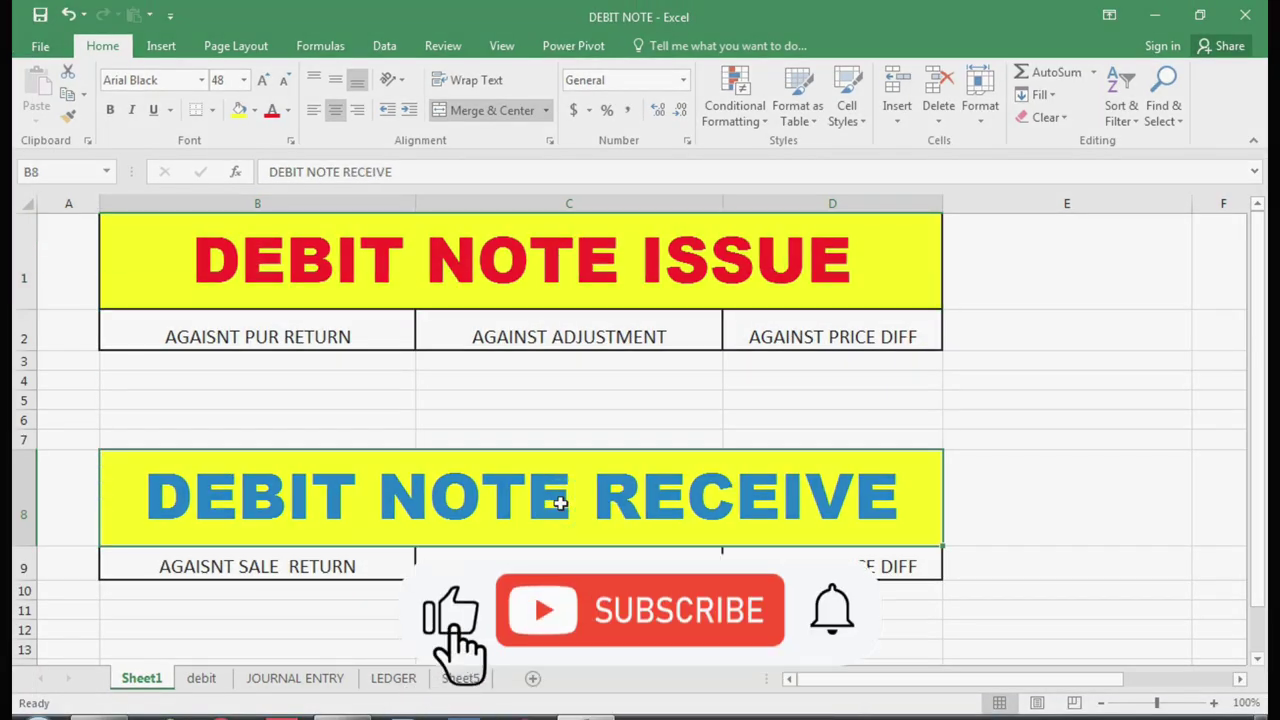
- Review the tax invoice on the debit sheet, from the company heading and item rows to the net total
left_click(201, 680)
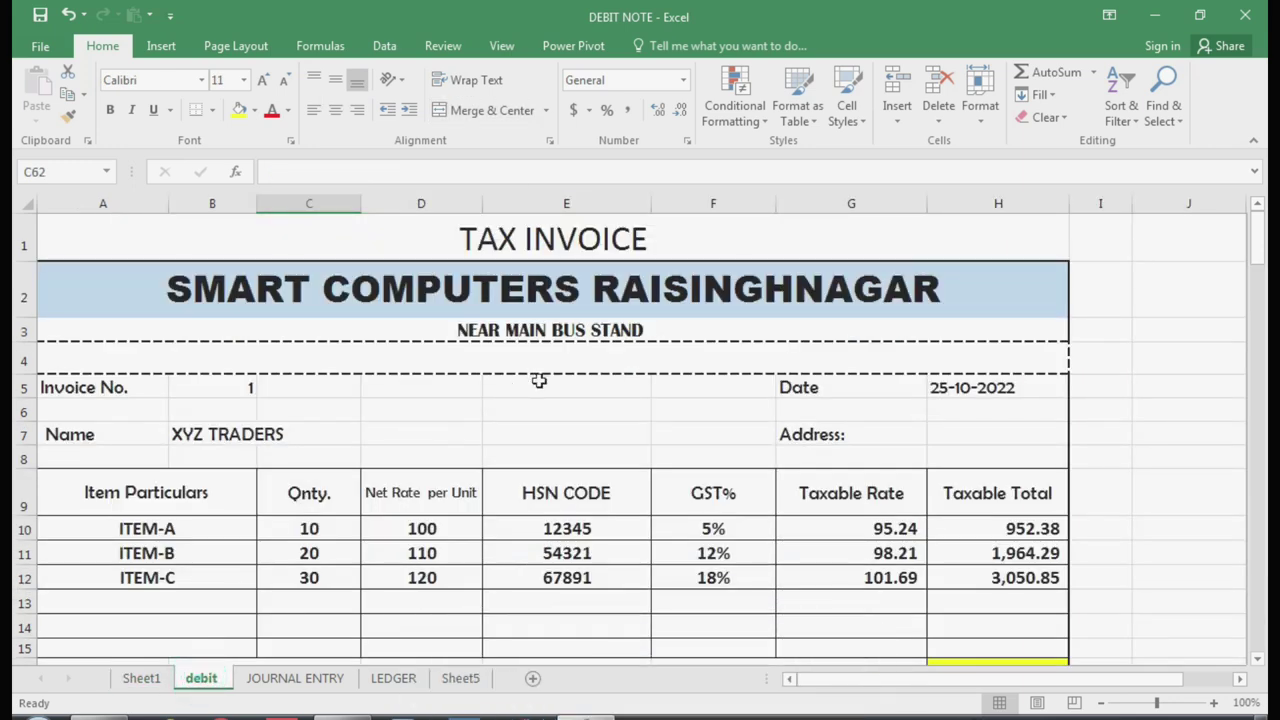
left_click(563, 237)
left_click(491, 285)
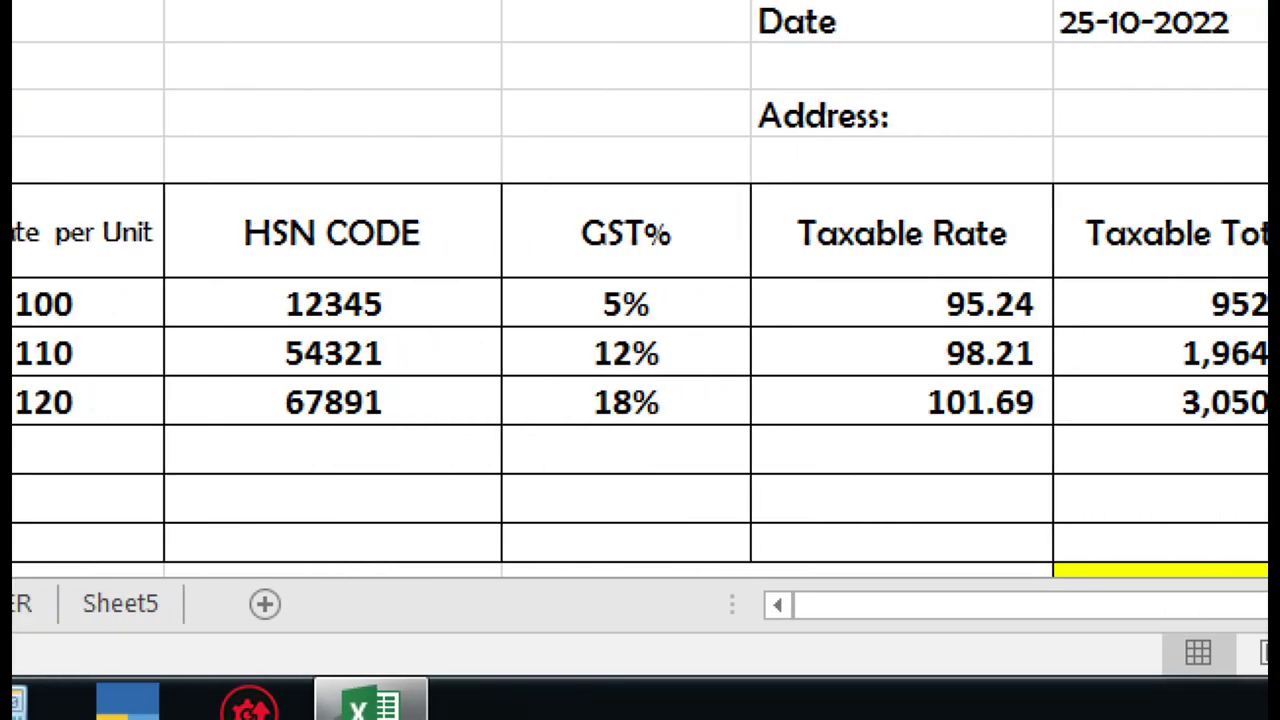
scroll(838, 482, "down", 4)
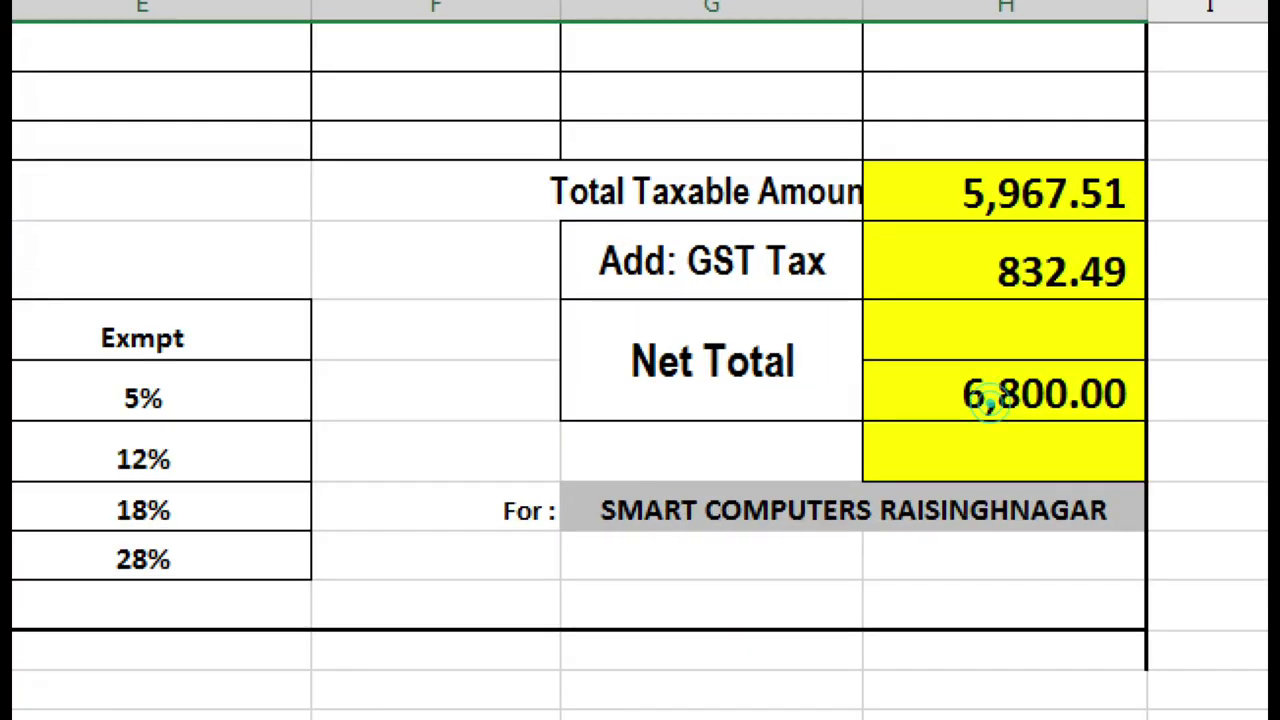
mouse_move(926, 344)
left_mouse_down()
mouse_move(988, 428)
mouse_move(1137, 450)
left_mouse_up()
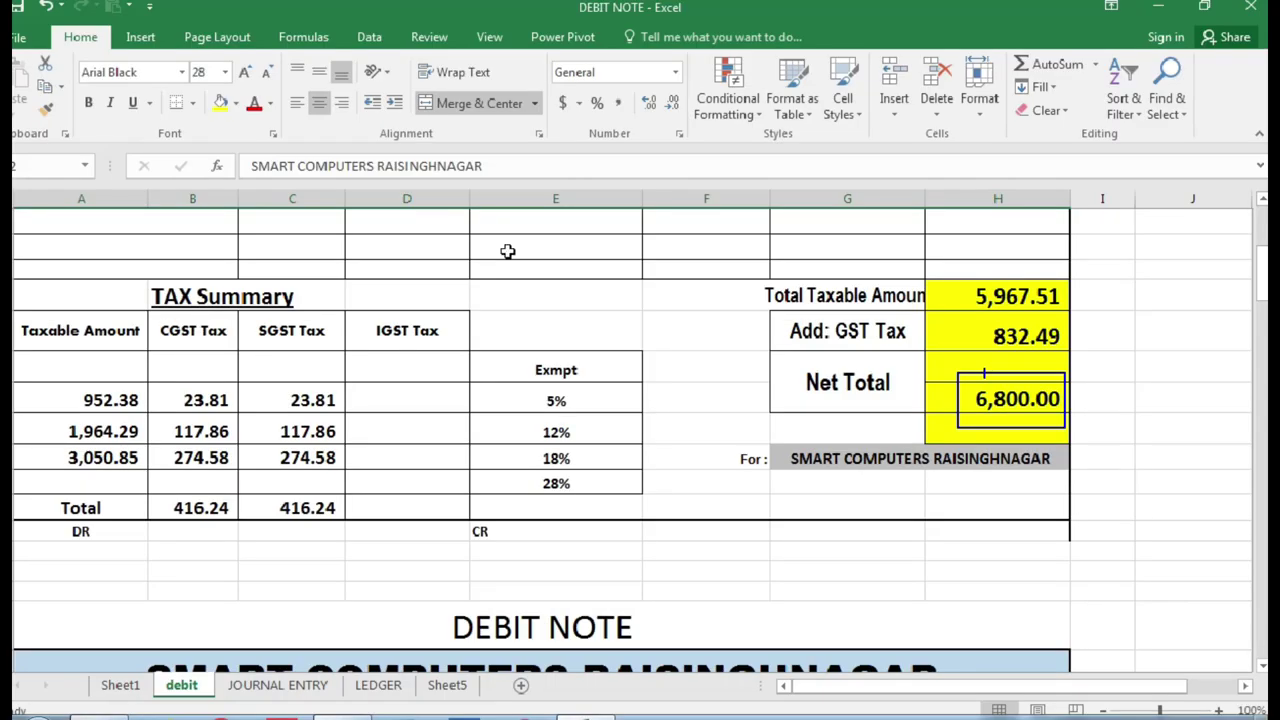
scroll(351, 294, "up", 5)
scroll(414, 391, "down", 3)
scroll(200, 540, "up", 1)
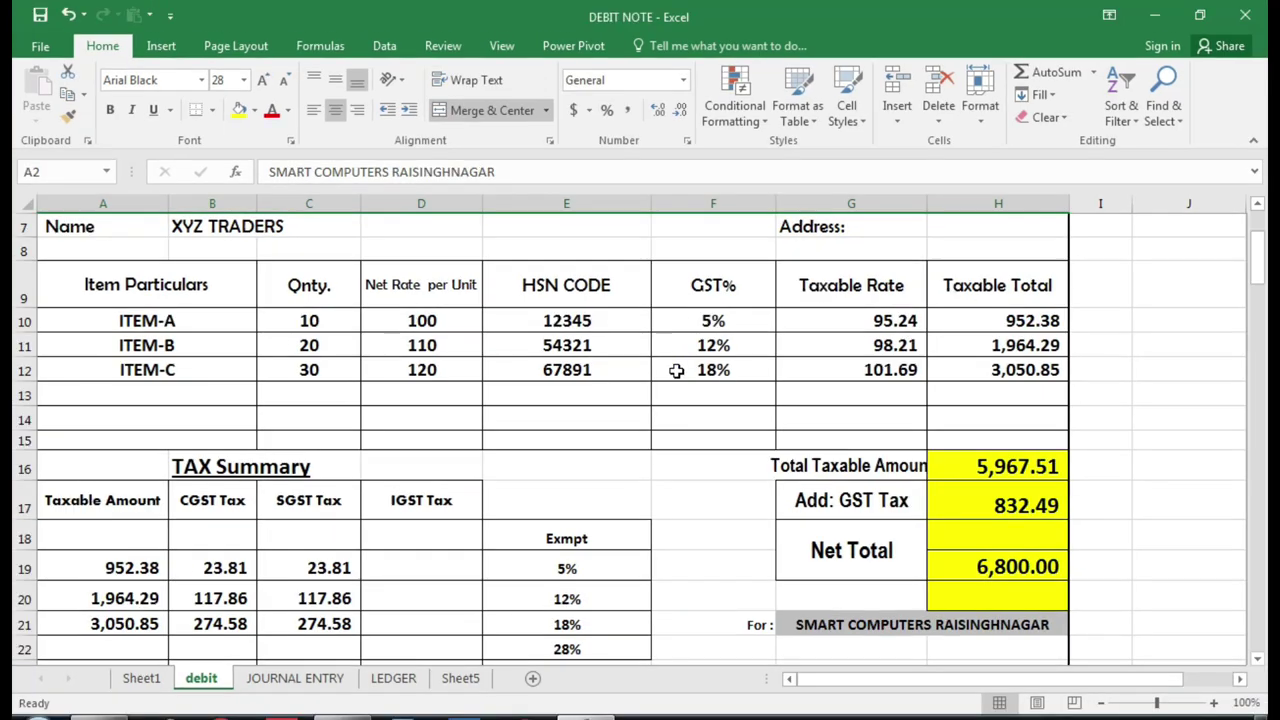
scroll(676, 390, "up", 2)
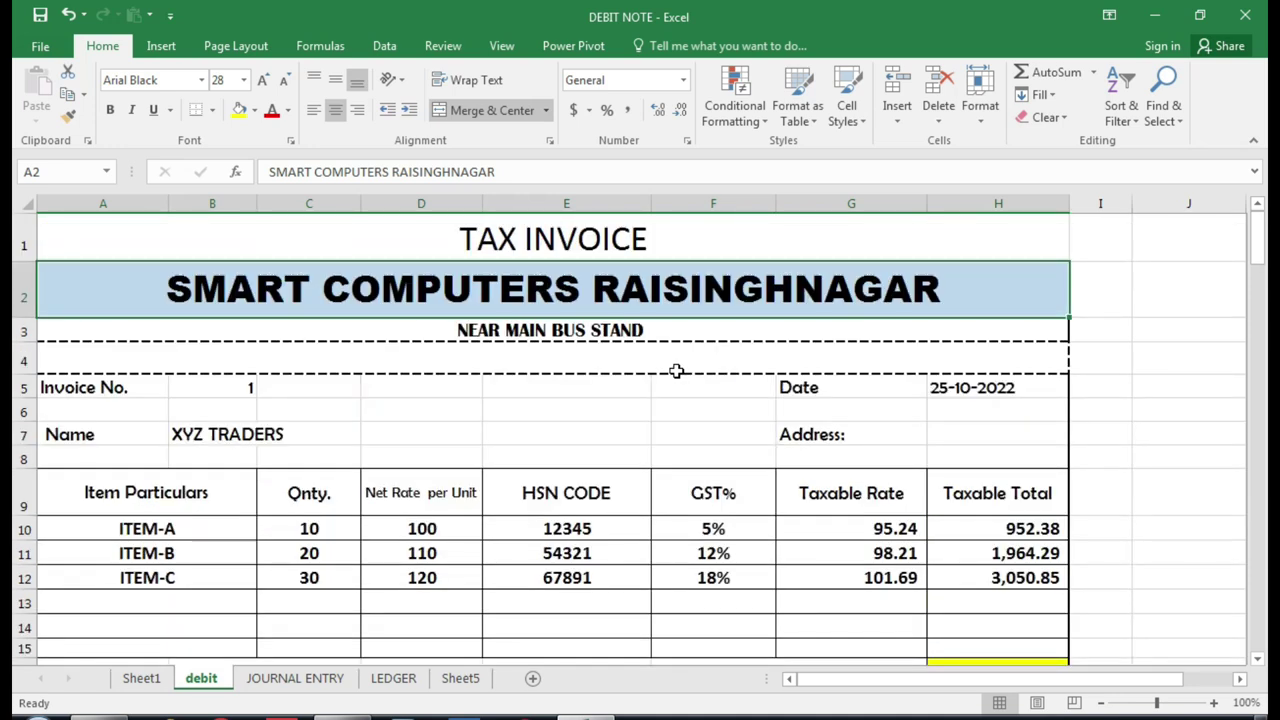
scroll(597, 492, "down", 7)
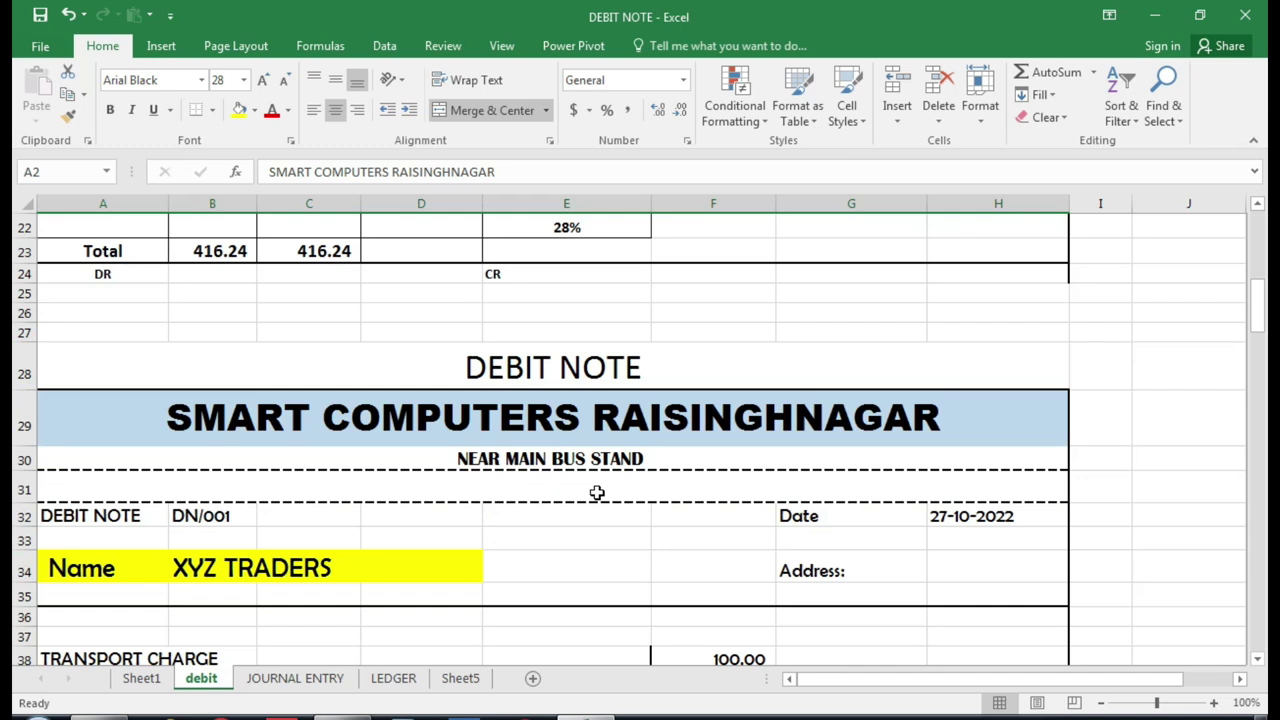
- Examine the debit note below the tax invoice, including its party name, transport charge amount and narration
left_click(495, 365)
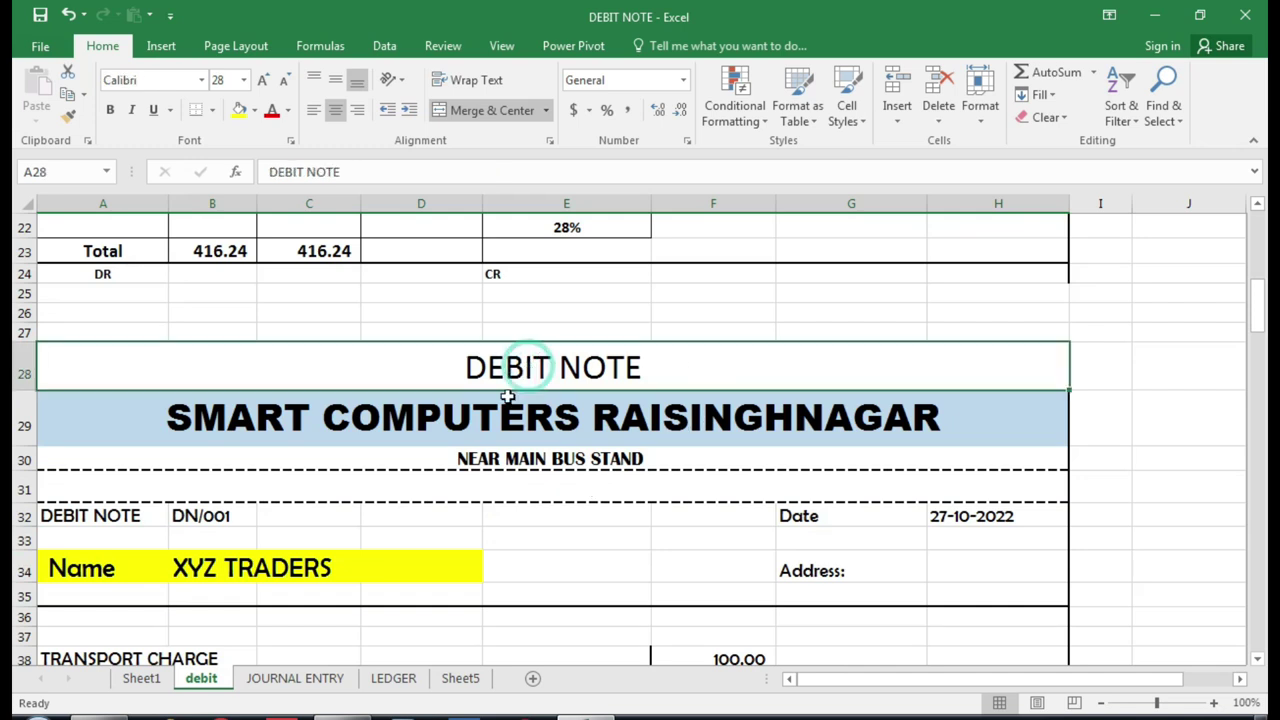
scroll(480, 420, "down", 1)
scroll(480, 422, "down", 2)
left_click(197, 311)
left_click(730, 408)
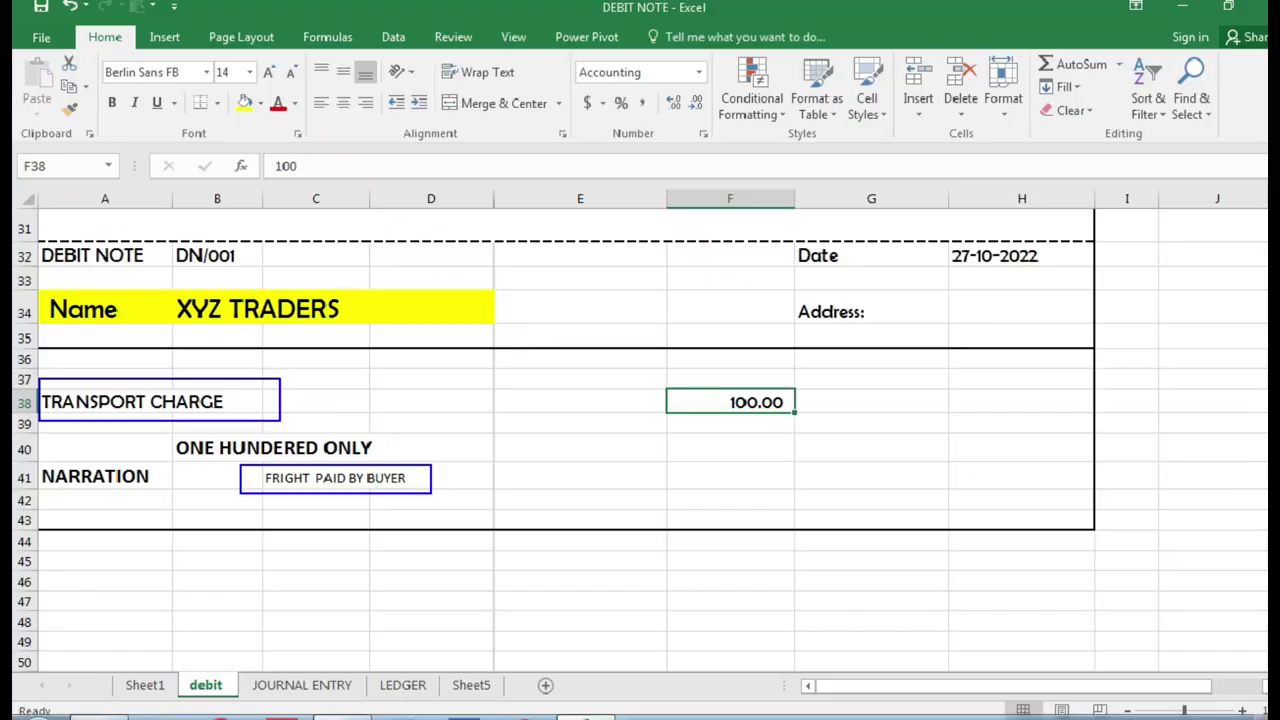
- Compare the tax invoice's items and net total with the debit note below it
scroll(422, 492, "up", 10)
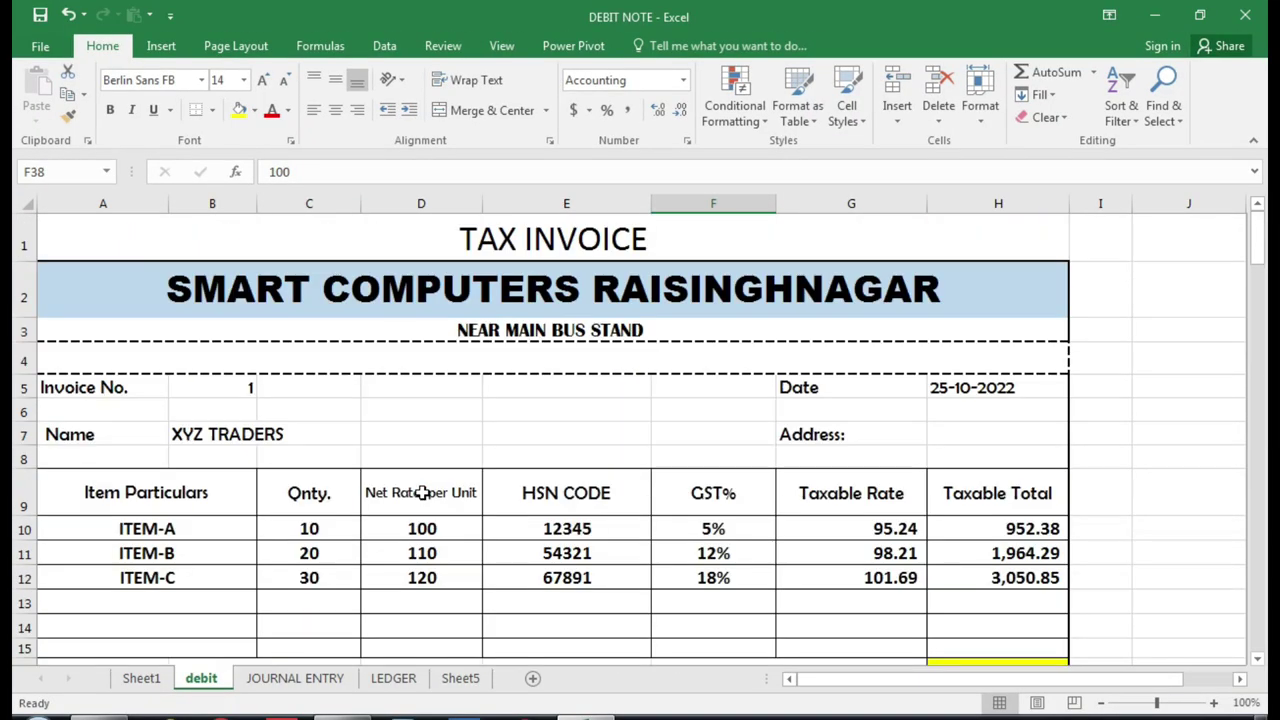
scroll(631, 457, "down", 4)
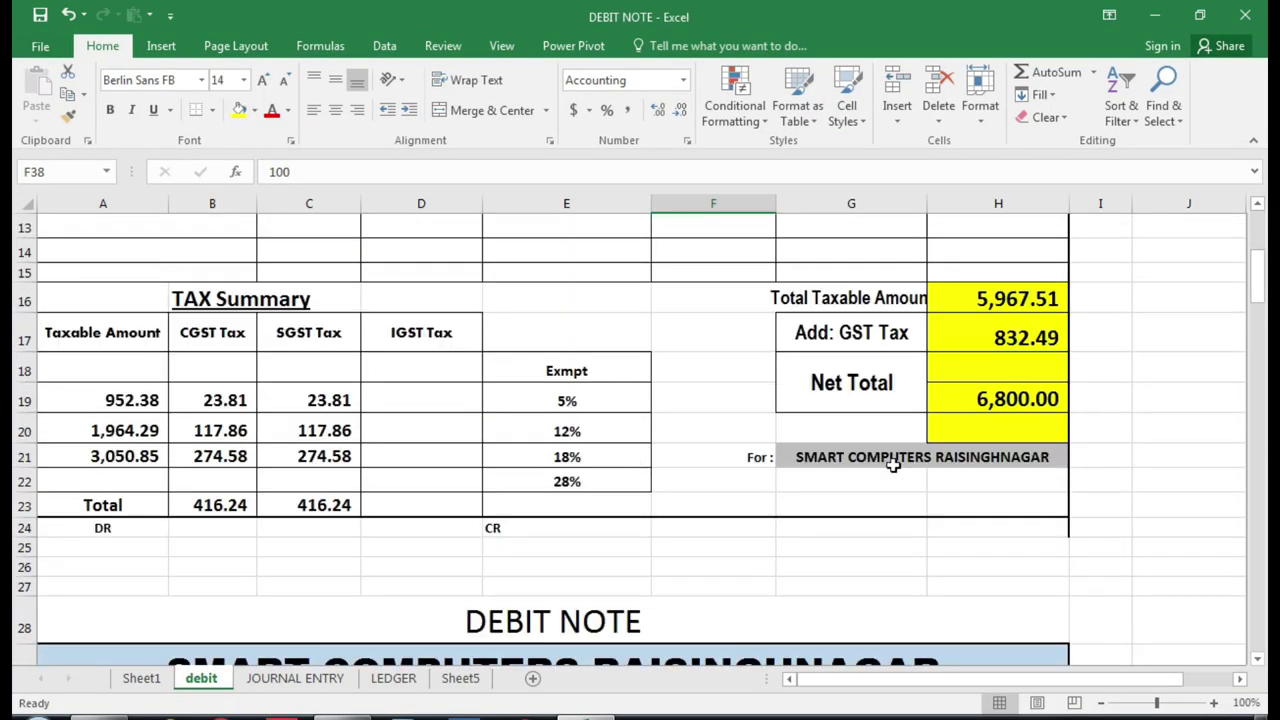
left_click(980, 399)
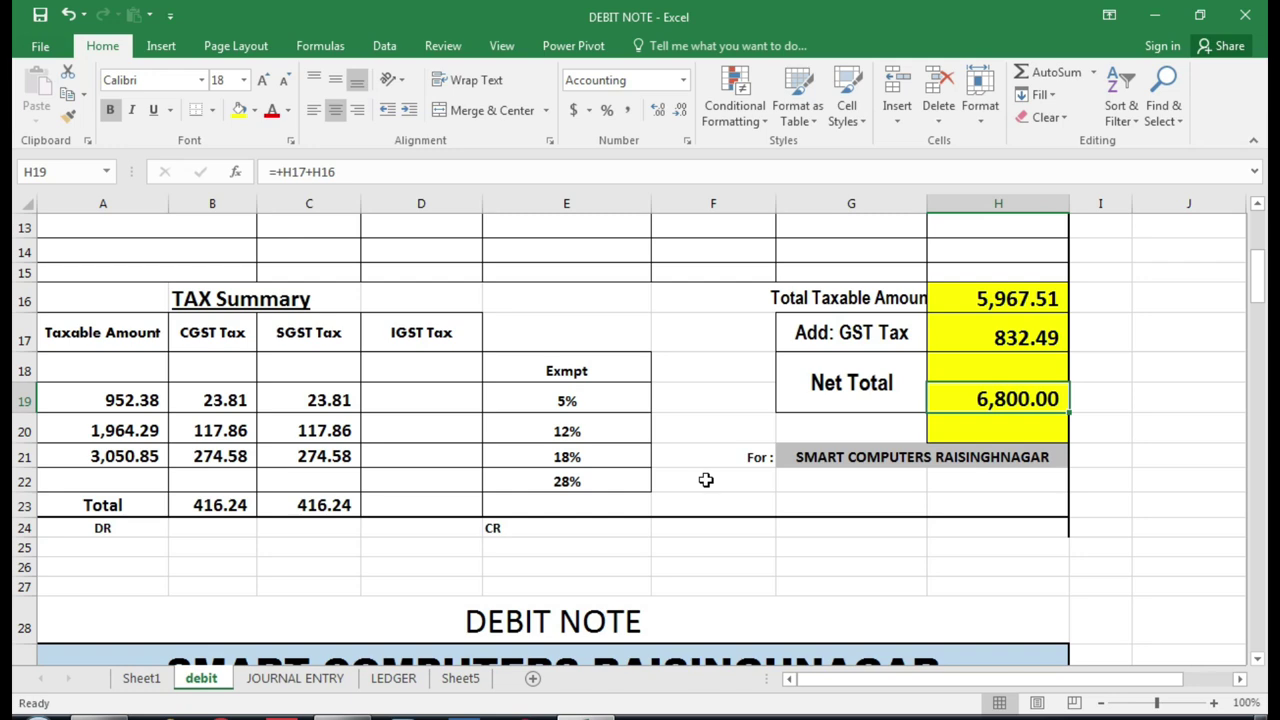
scroll(706, 480, "up", 3)
scroll(706, 480, "up", 1)
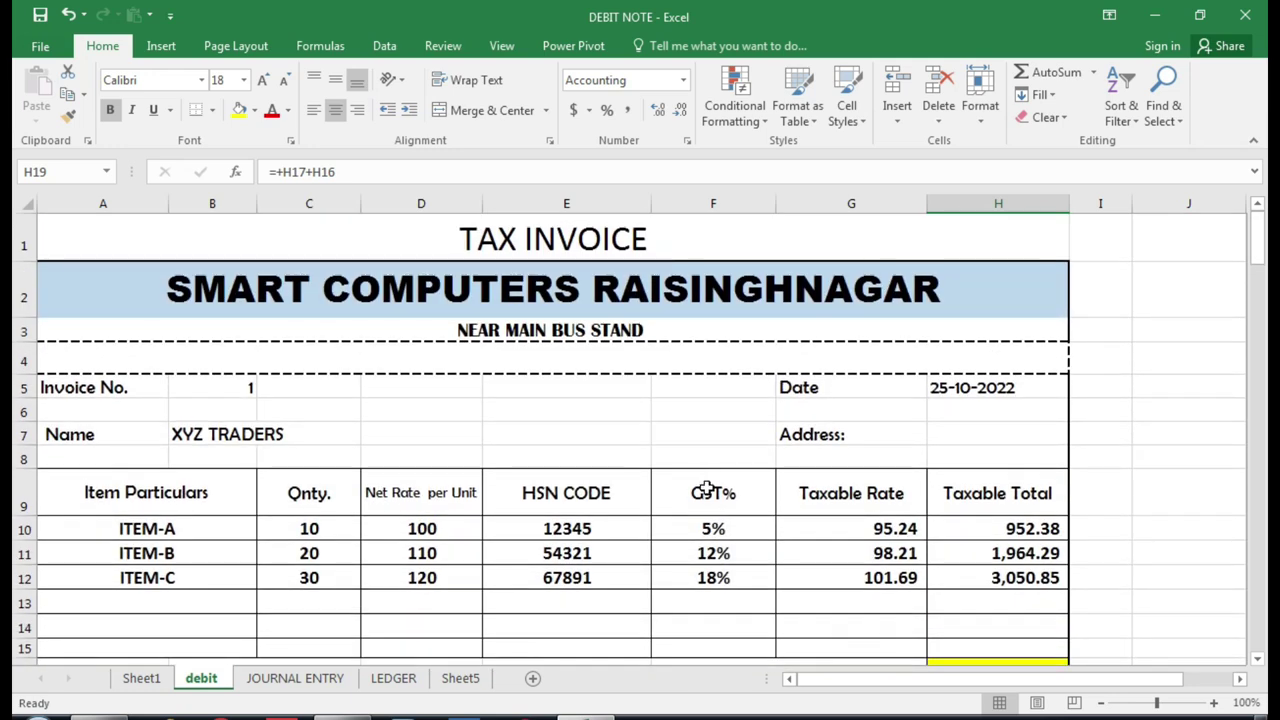
scroll(706, 490, "down", 7)
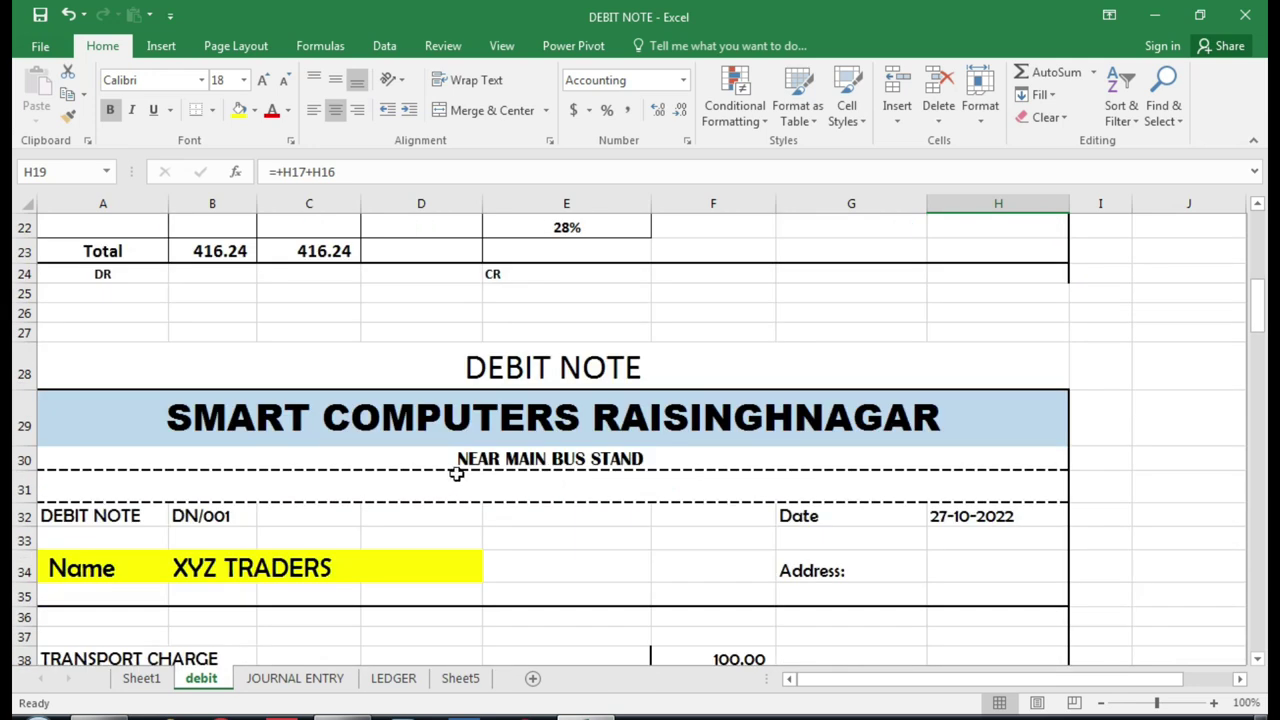
scroll(792, 388, "up", 2)
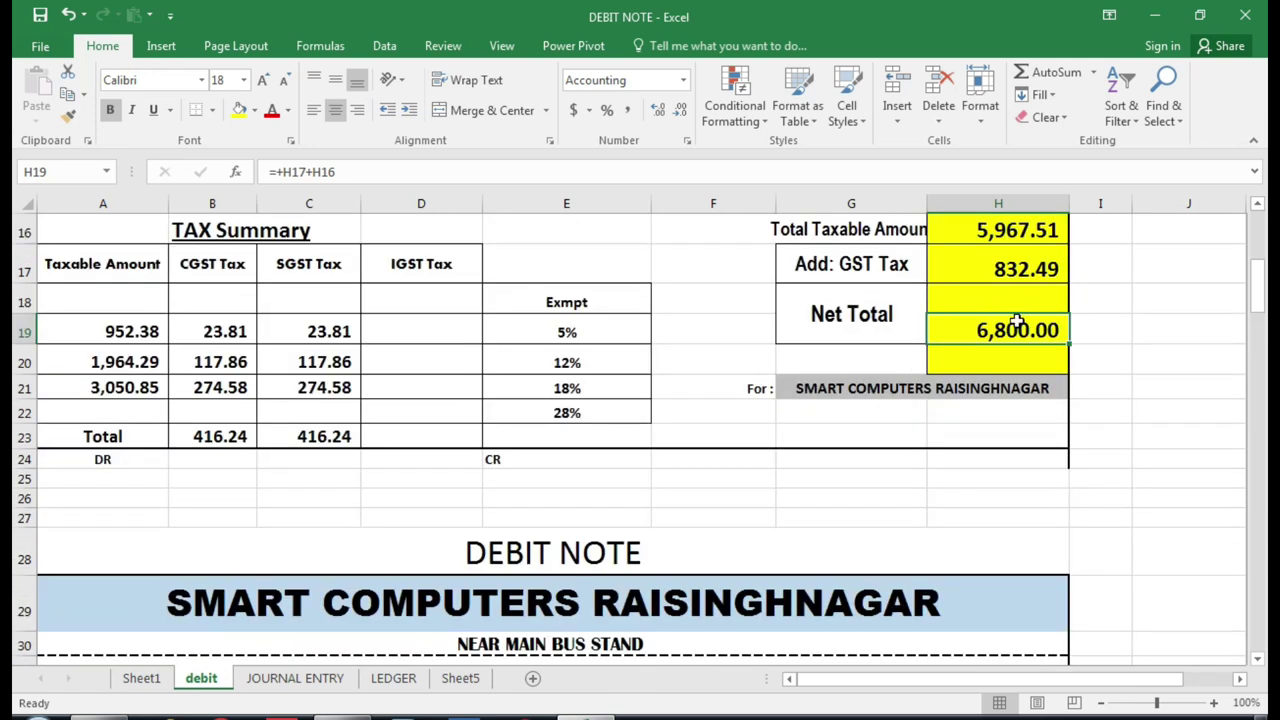
scroll(1016, 322, "up", 2)
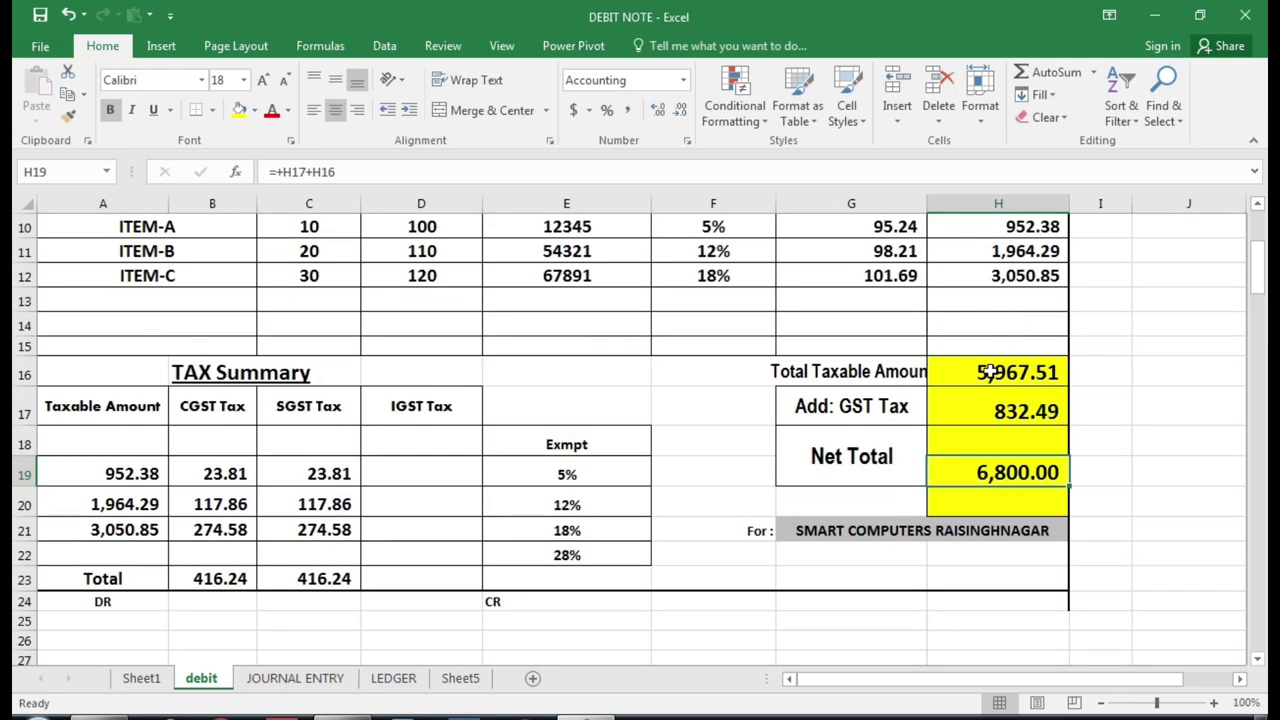
left_click(984, 441)
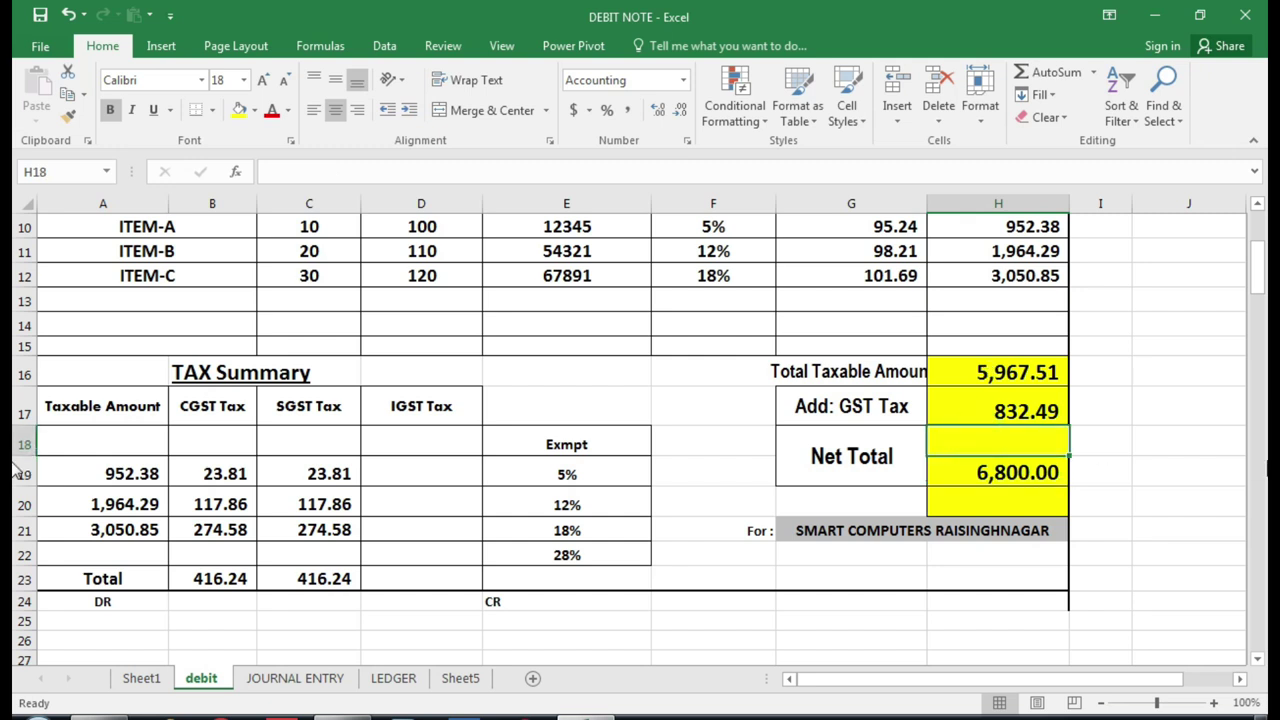
type("100")
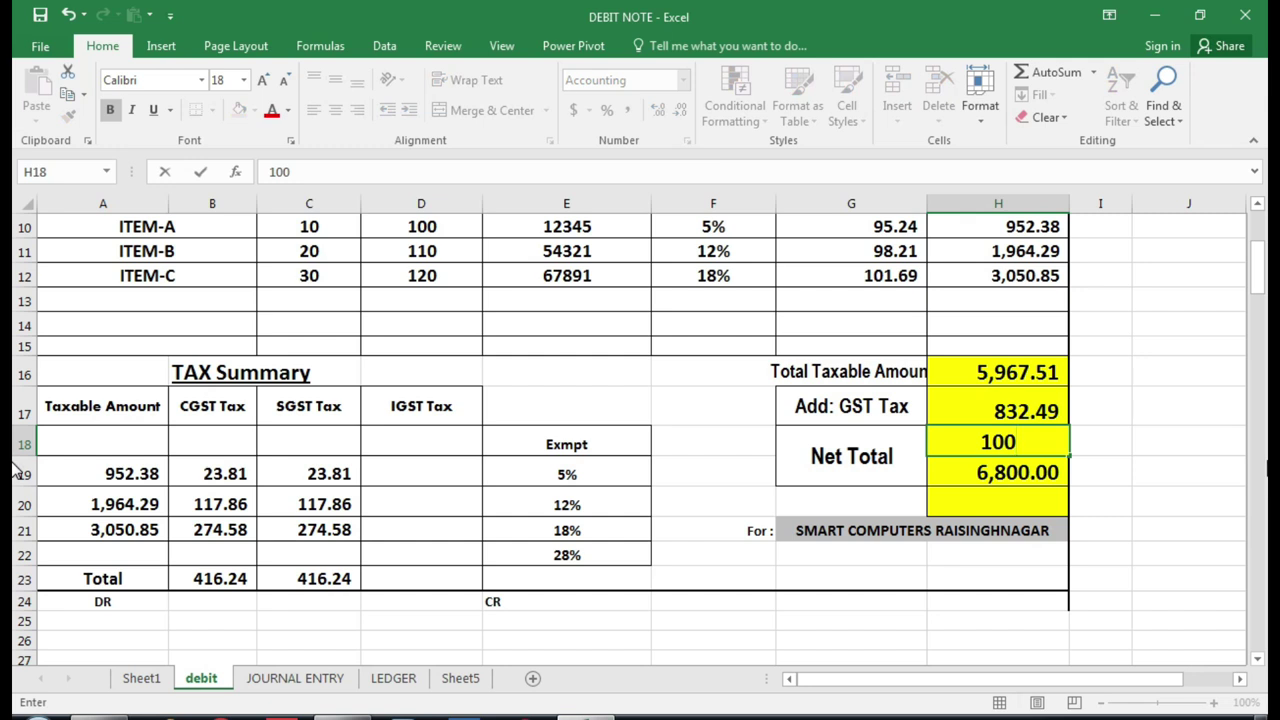
key("Return")
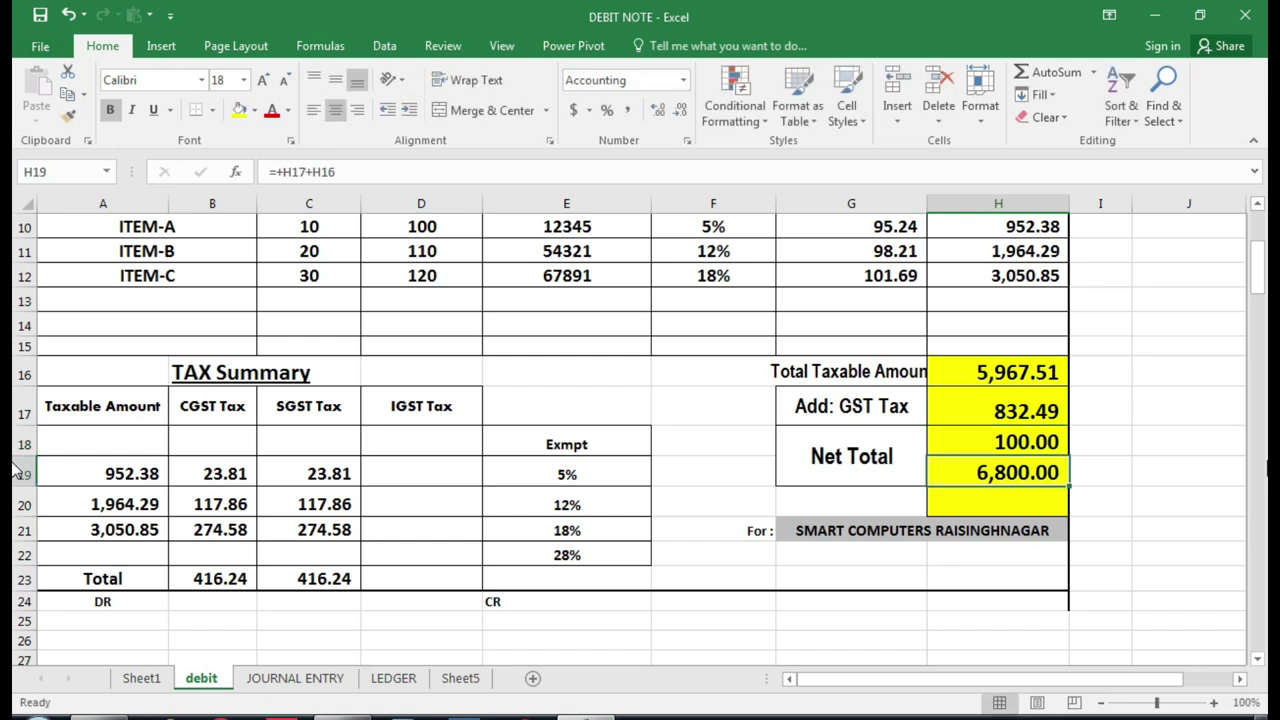
key("Up")
key("Delete")
- Enter 100 in cell H14 of the invoice's Taxable Total column and check the net total
key("Up")
key("Up")
key("Up")
key("Up")
type("100")
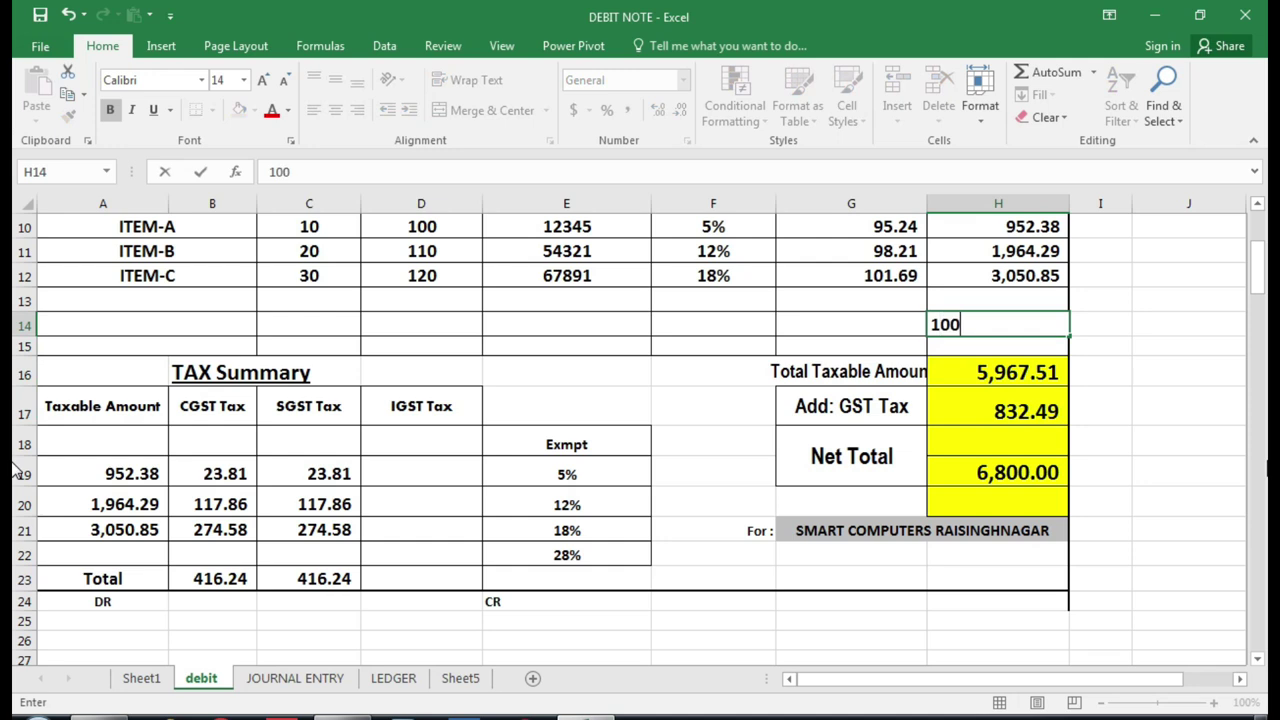
key("Return")
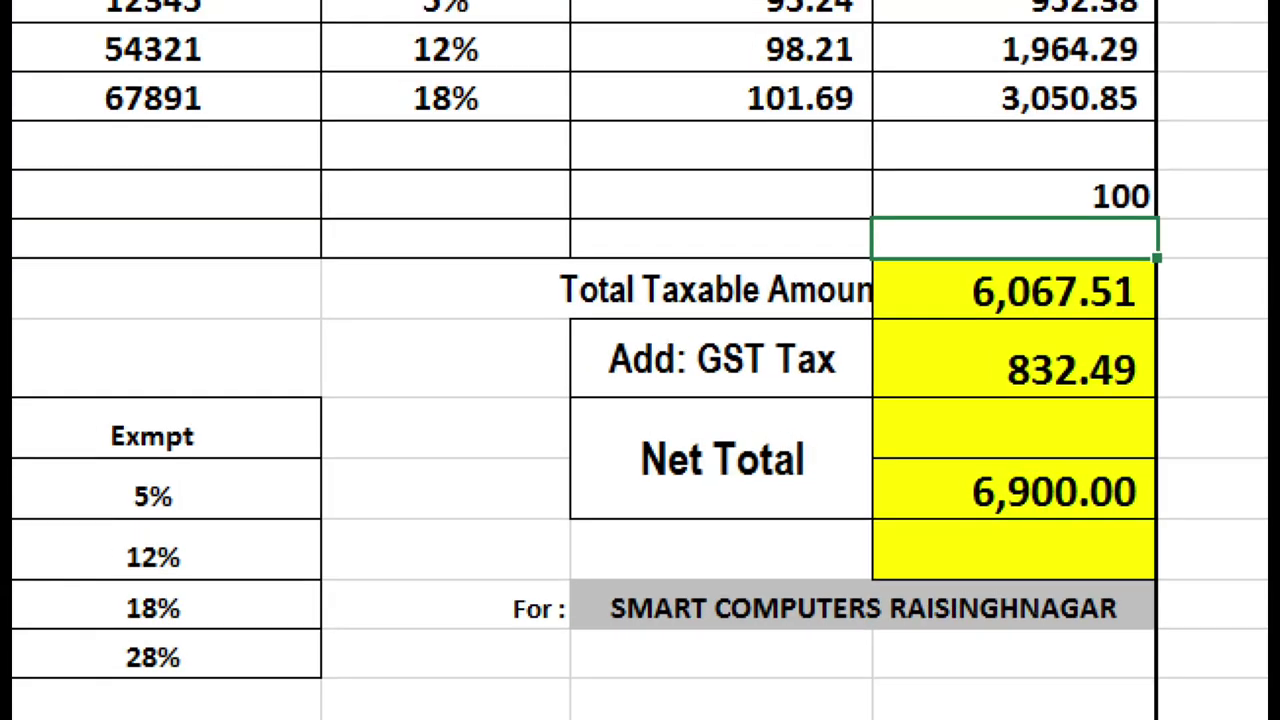
left_click(981, 454)
left_click_drag(940, 436, 1150, 527)
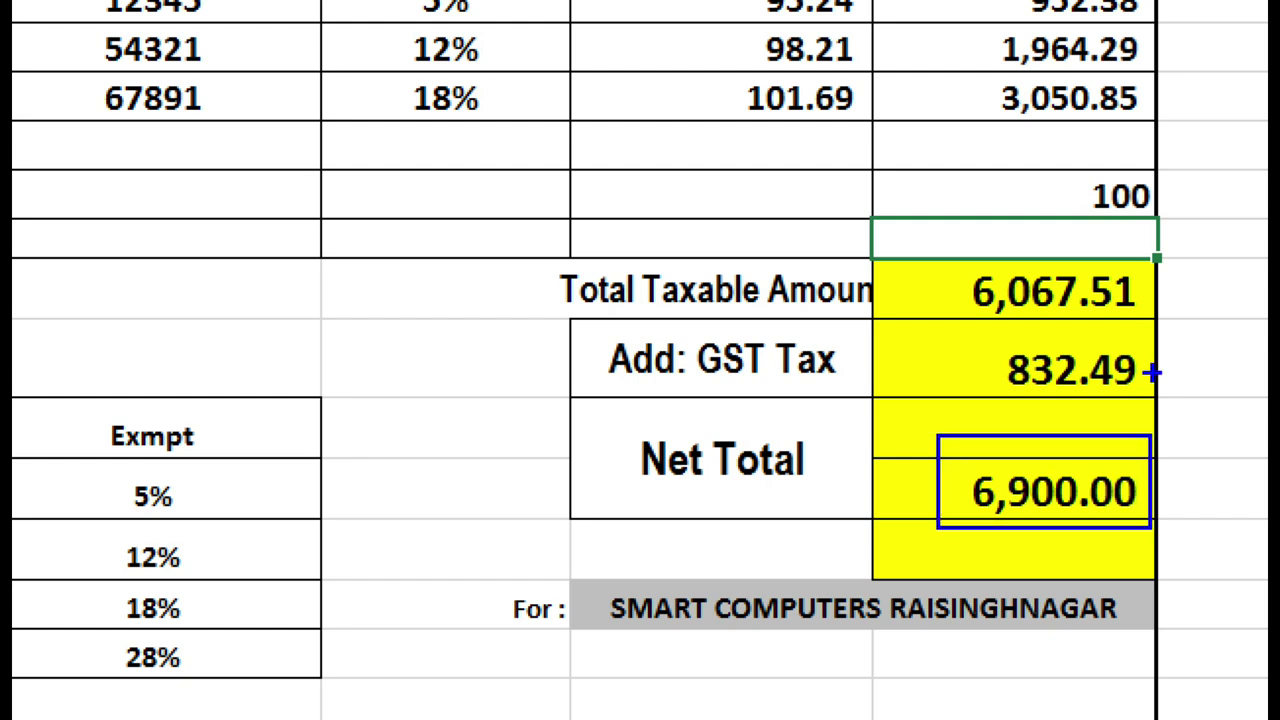
- Clear the trial transport charge of 100 from cell H14 in the invoice's Taxable Total column
mouse_move(948, 181)
left_mouse_down()
mouse_move(963, 208)
mouse_move(1057, 172)
left_mouse_up()
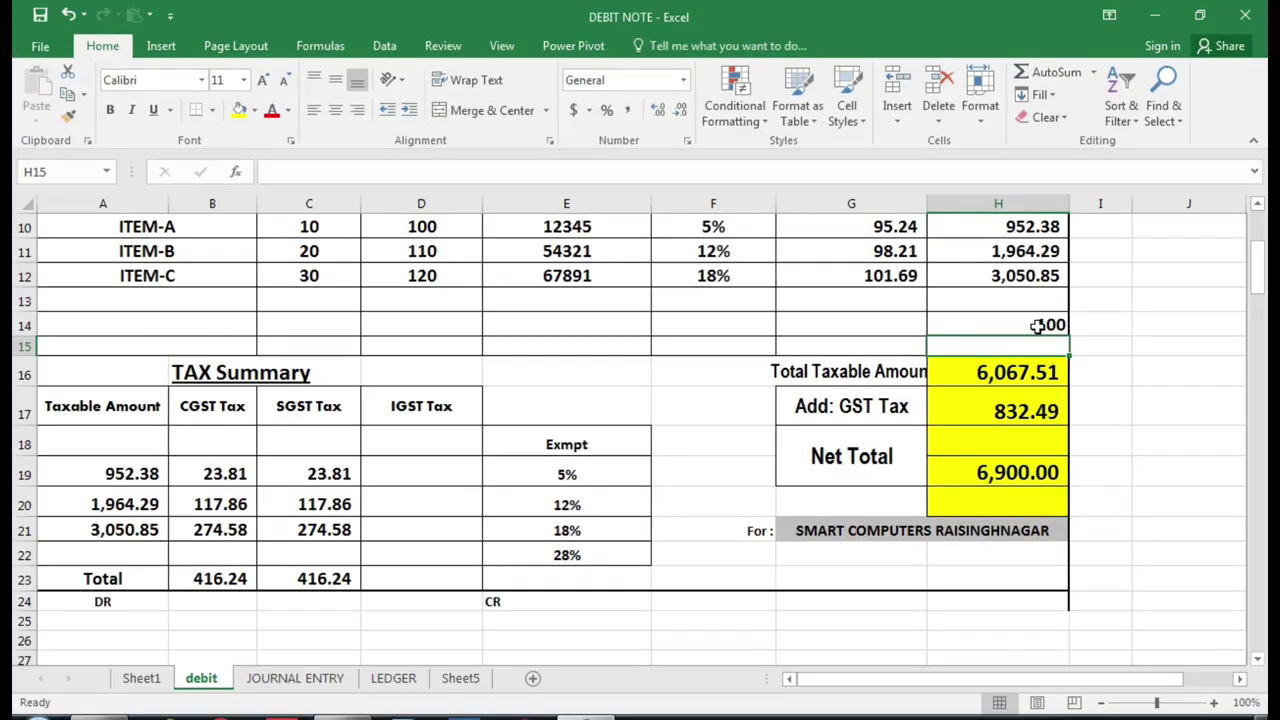
left_click(1030, 322)
key("Delete")
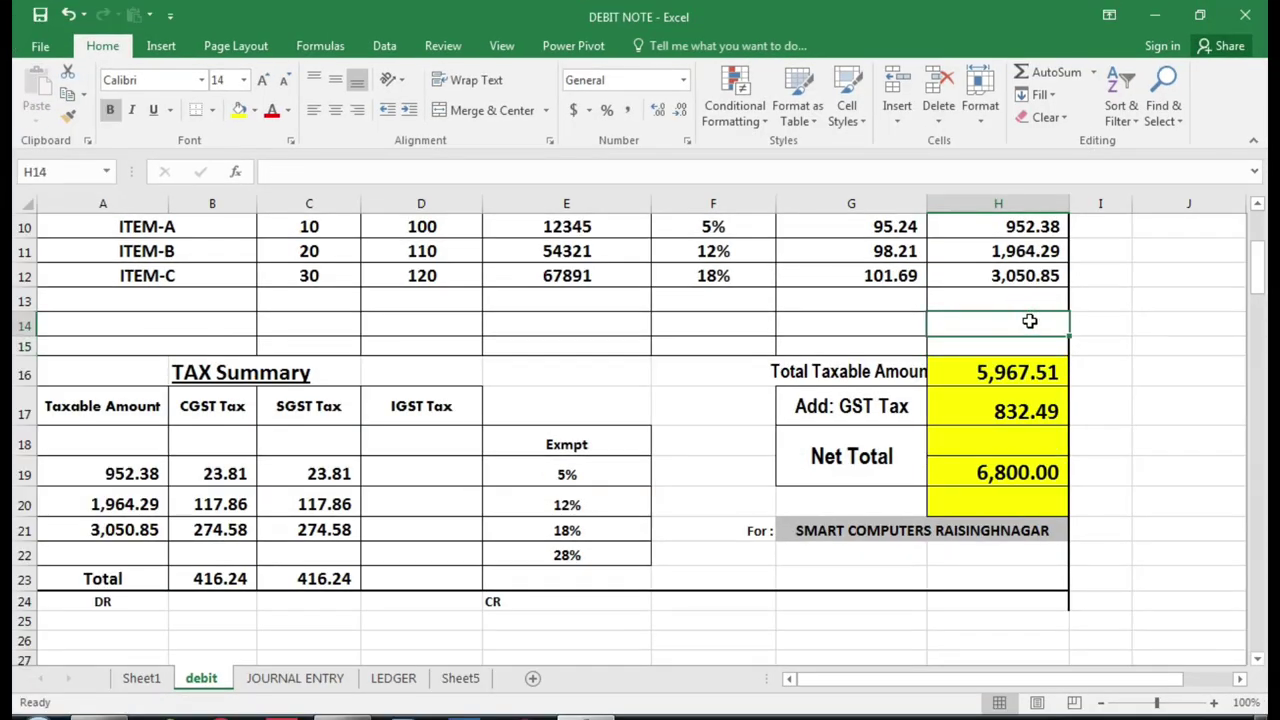
- Review the tax invoice again alongside the transport charge debit note DN/001 below it
scroll(596, 338, "up", 3)
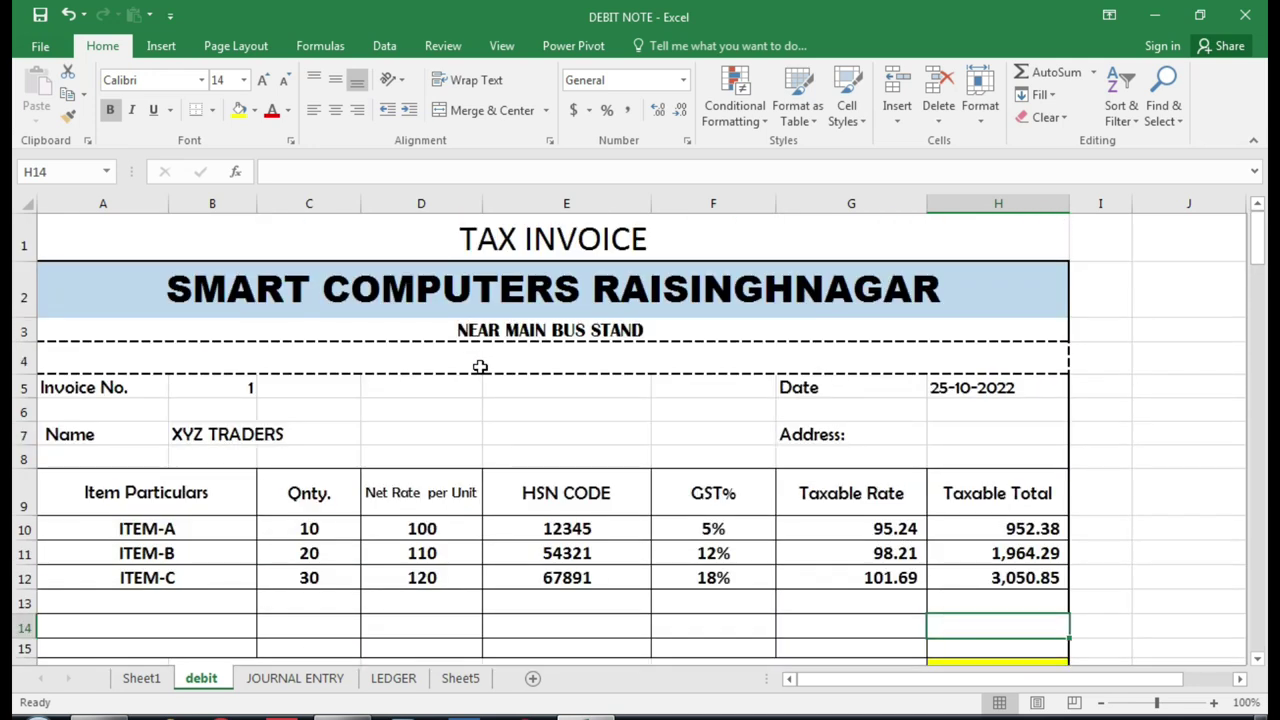
scroll(573, 475, "down", 10)
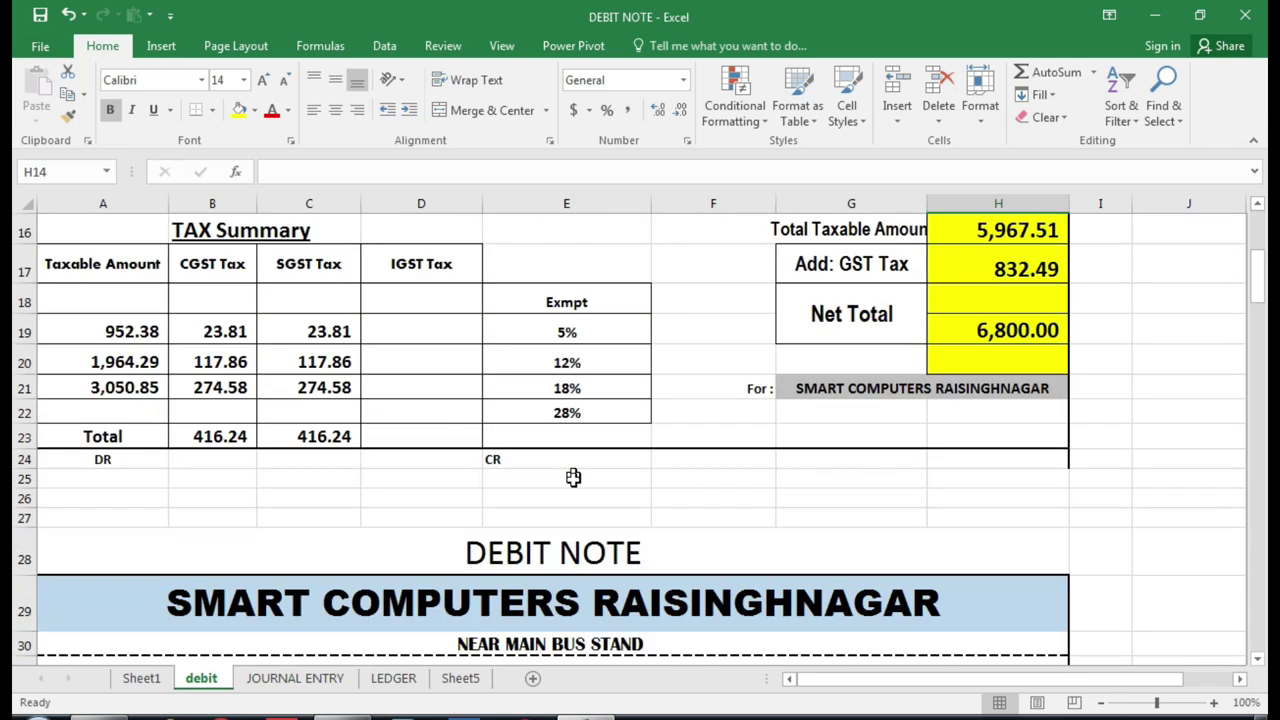
scroll(423, 491, "up", 1)
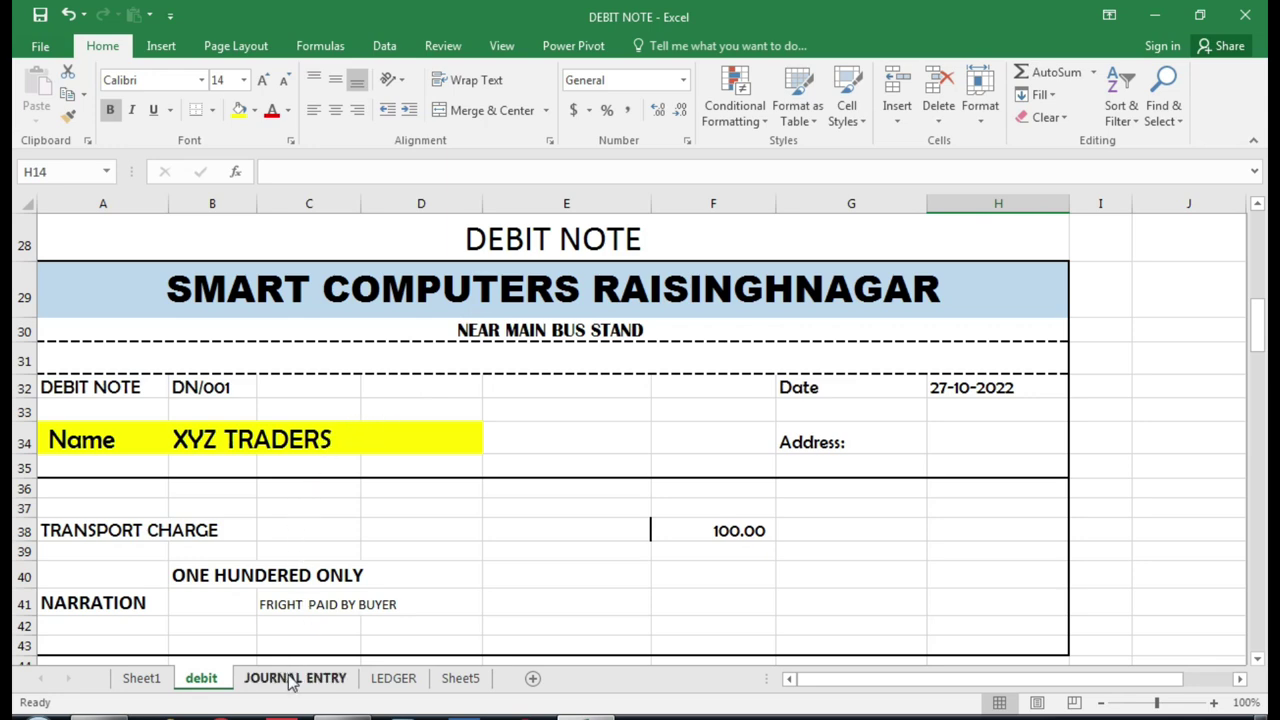
scroll(398, 508, "up", 9)
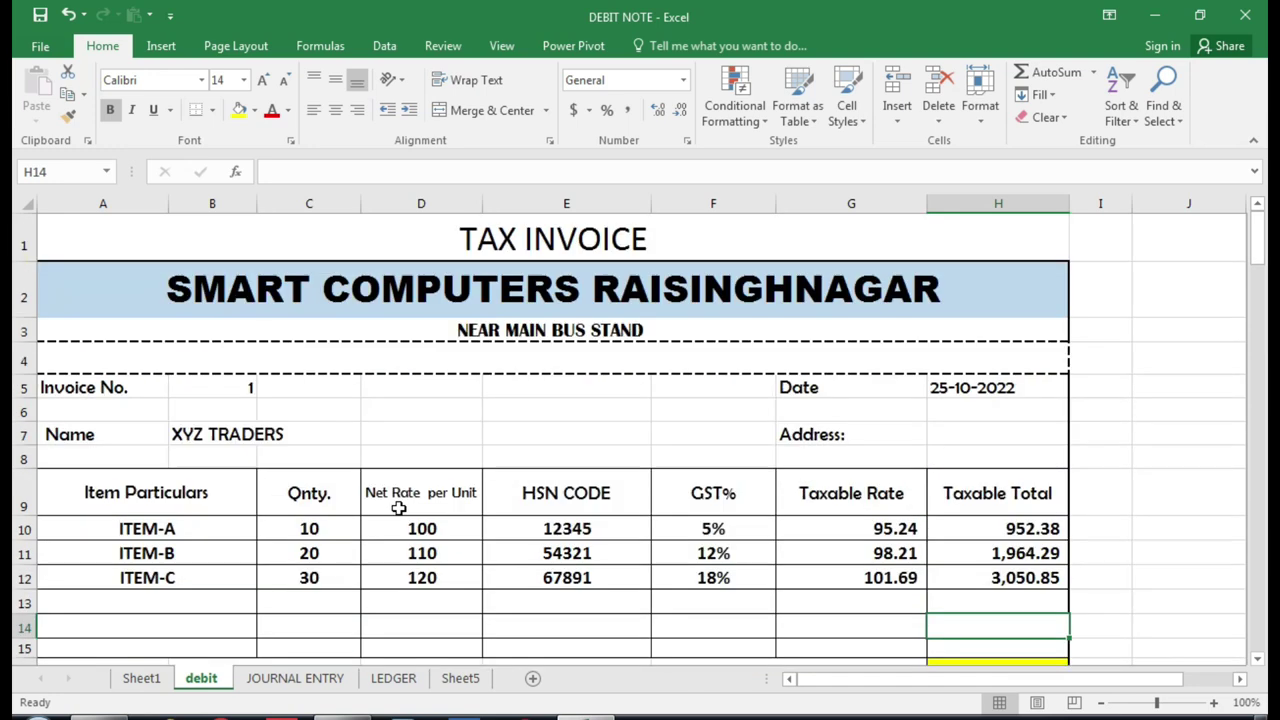
- Open the JOURNAL ENTRY sheet and examine the Invoice No.1 entry's party debit, GST sale credits and CGST/SGST credits
left_click(296, 678)
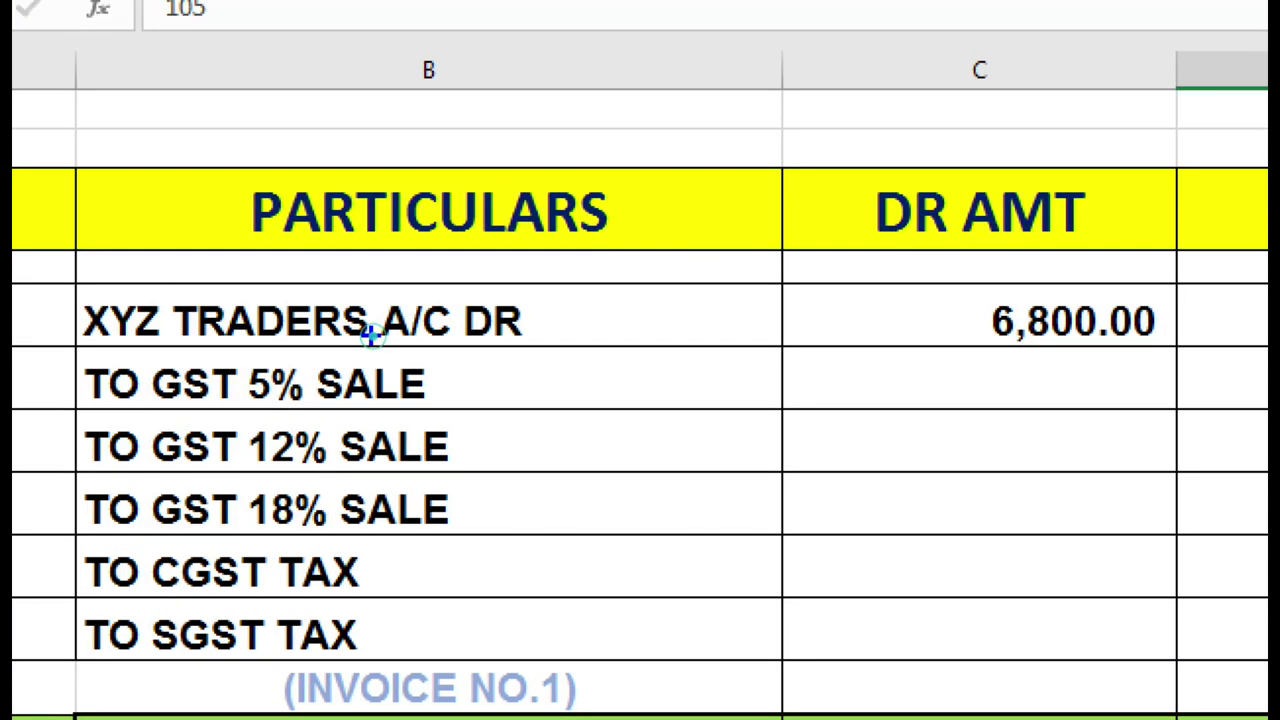
mouse_move(65, 265)
left_mouse_down()
mouse_move(297, 360)
mouse_move(806, 337)
mouse_move(1186, 355)
left_mouse_up()
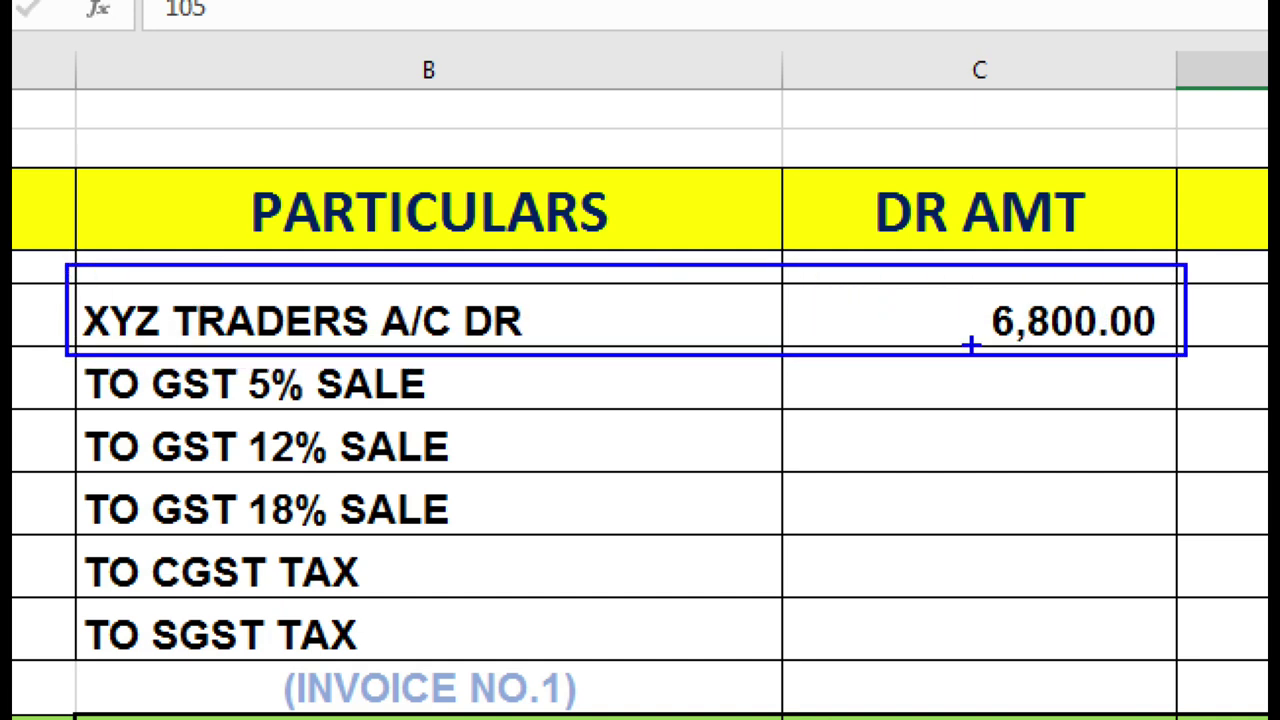
left_click_drag(870, 313, 1012, 252)
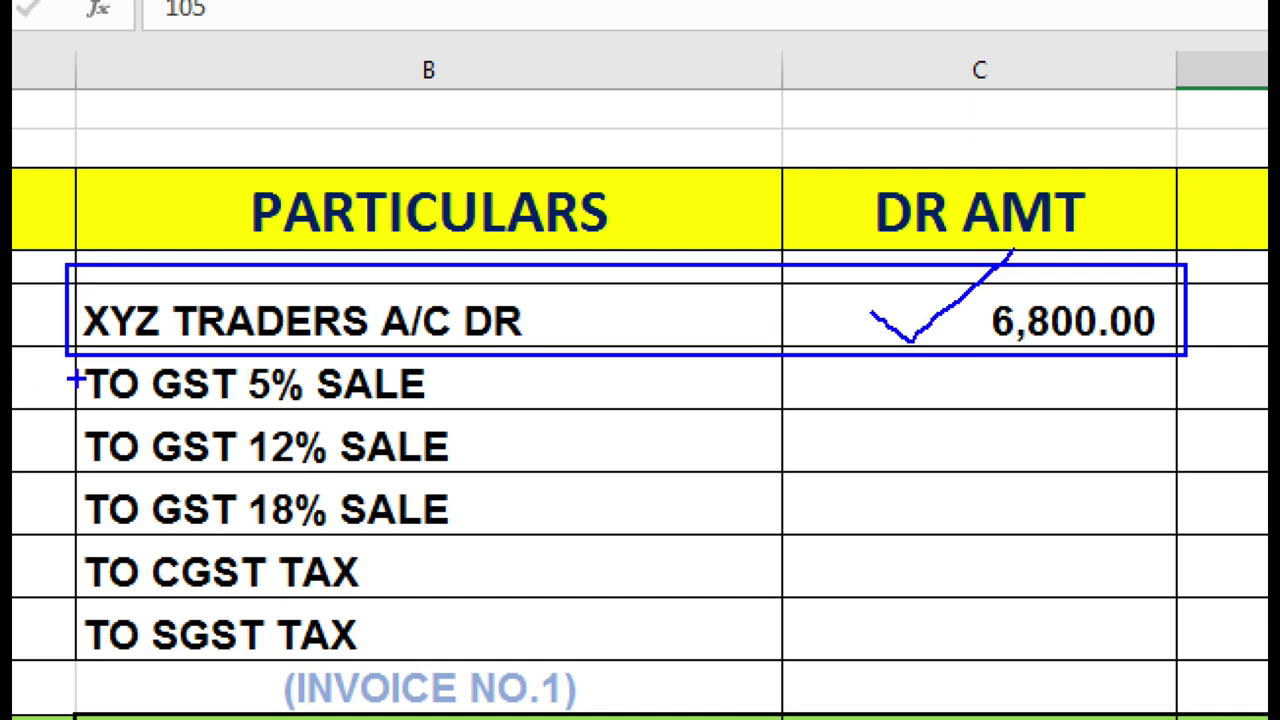
mouse_move(74, 346)
left_mouse_down()
mouse_move(94, 566)
mouse_move(266, 672)
mouse_move(956, 662)
left_mouse_up()
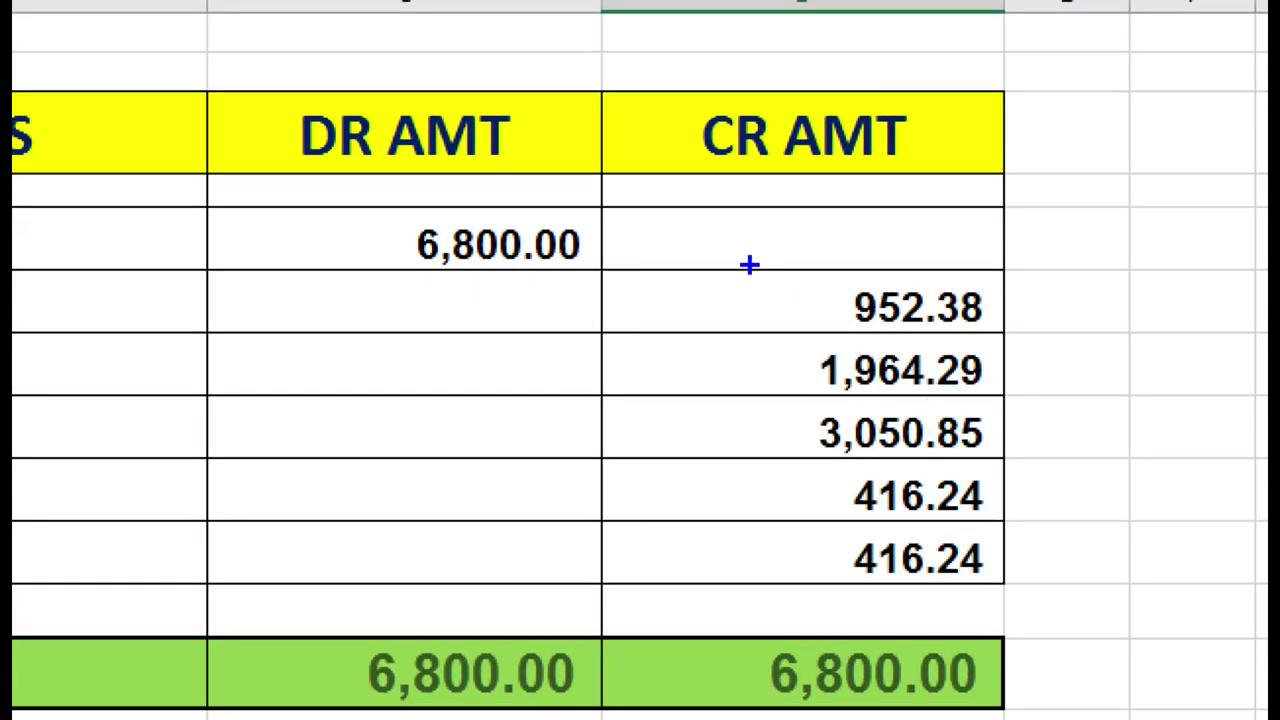
mouse_move(848, 339)
left_mouse_down()
mouse_move(924, 434)
mouse_move(1013, 452)
left_mouse_up()
mouse_move(792, 452)
left_mouse_down()
mouse_move(792, 490)
mouse_move(1003, 590)
left_mouse_up()
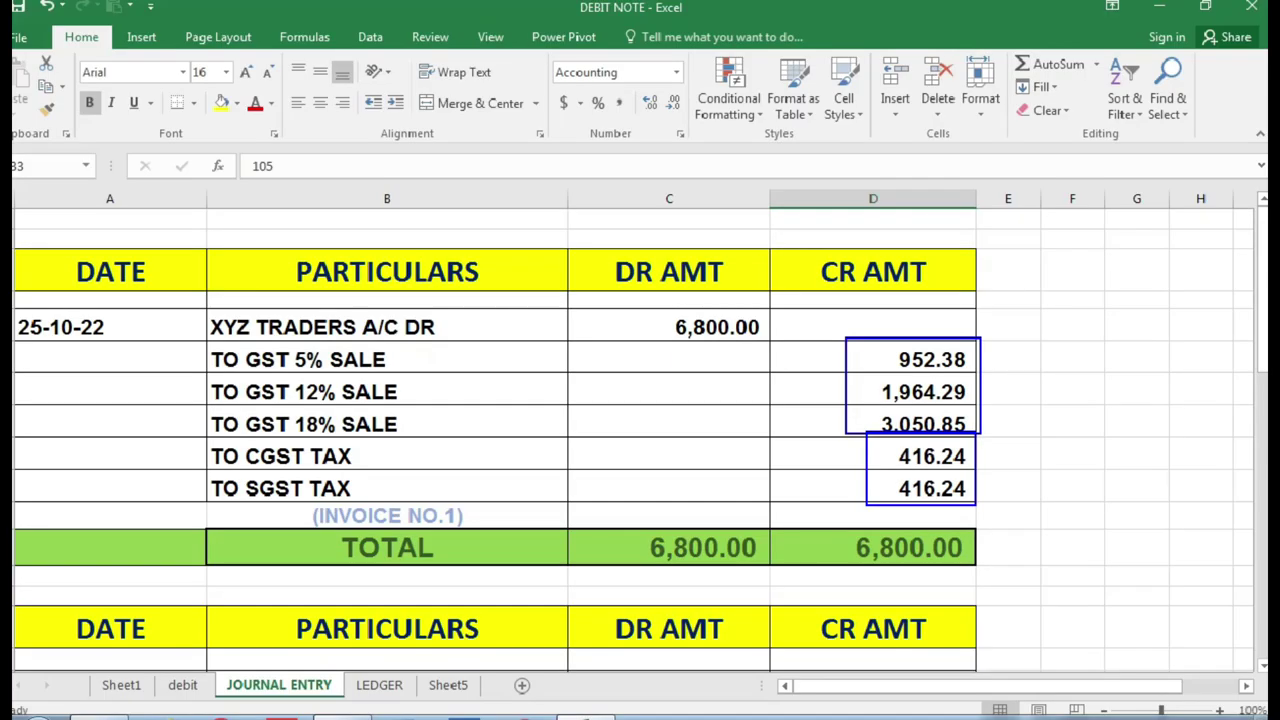
- Examine the journal entry for debit note DN/001, checking the XYZ TRADERS debit and the transport charge credit
scroll(297, 513, "down", 3)
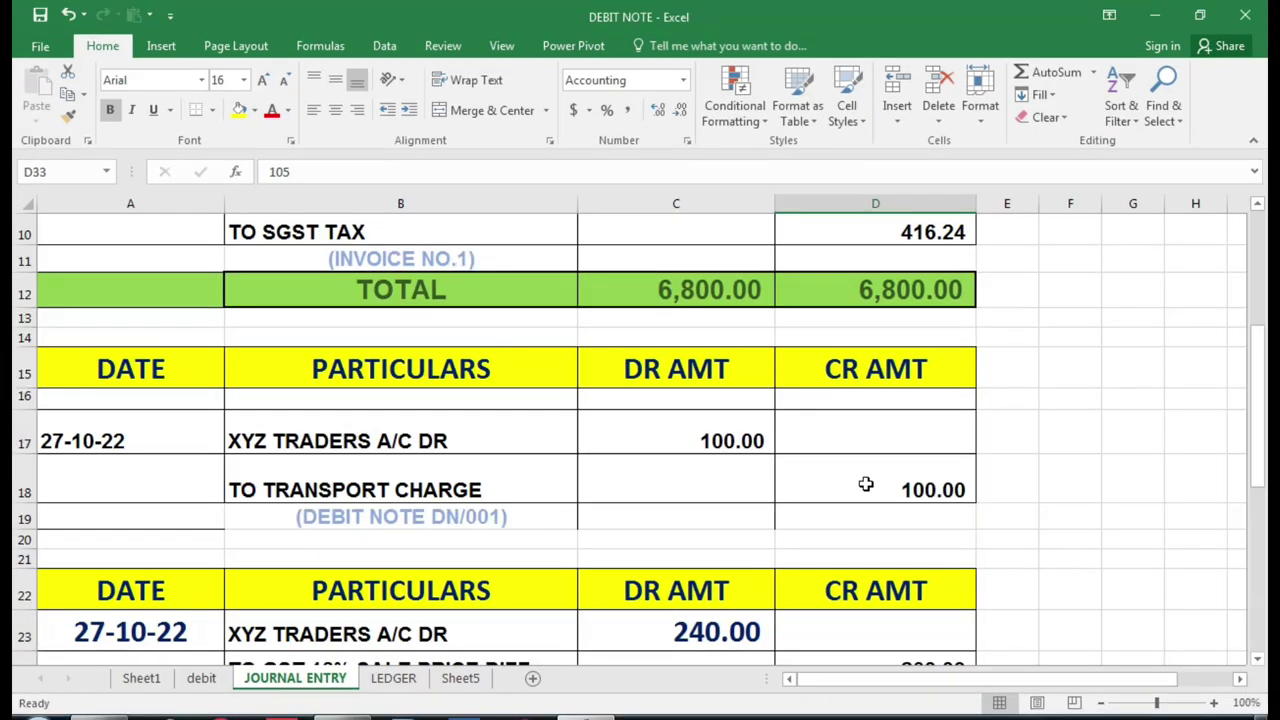
left_click(874, 480)
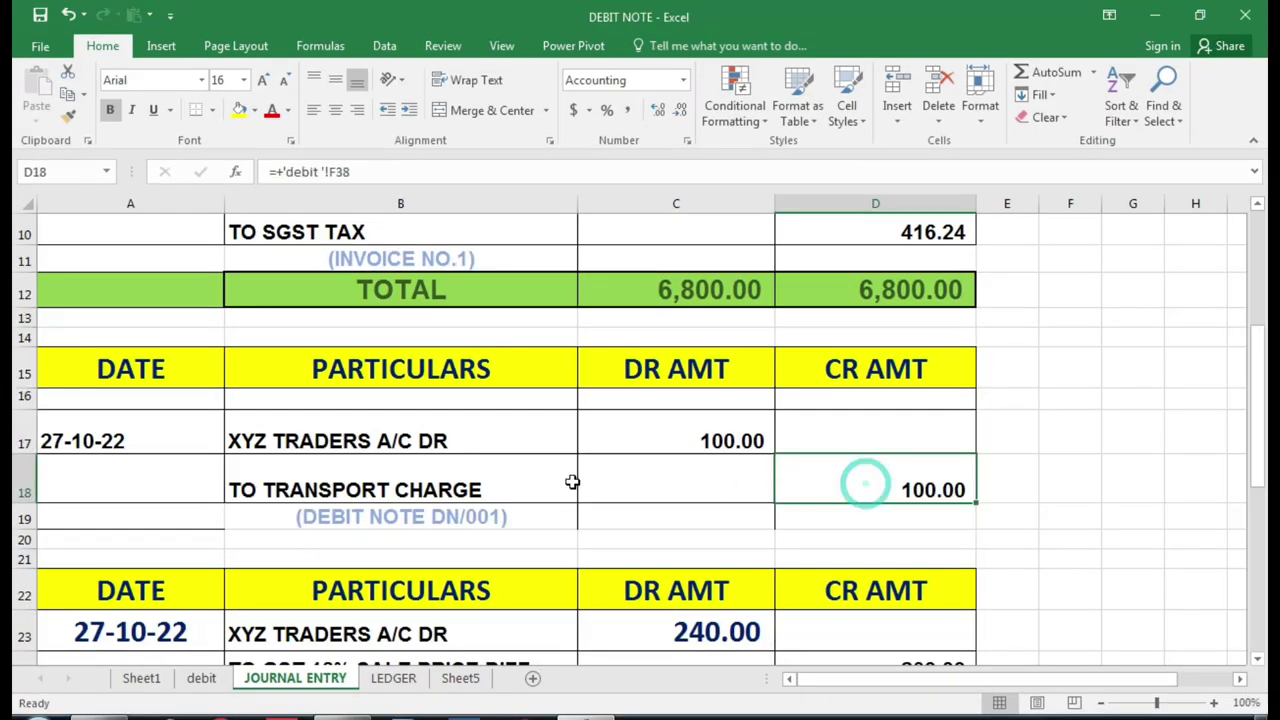
left_click(492, 490)
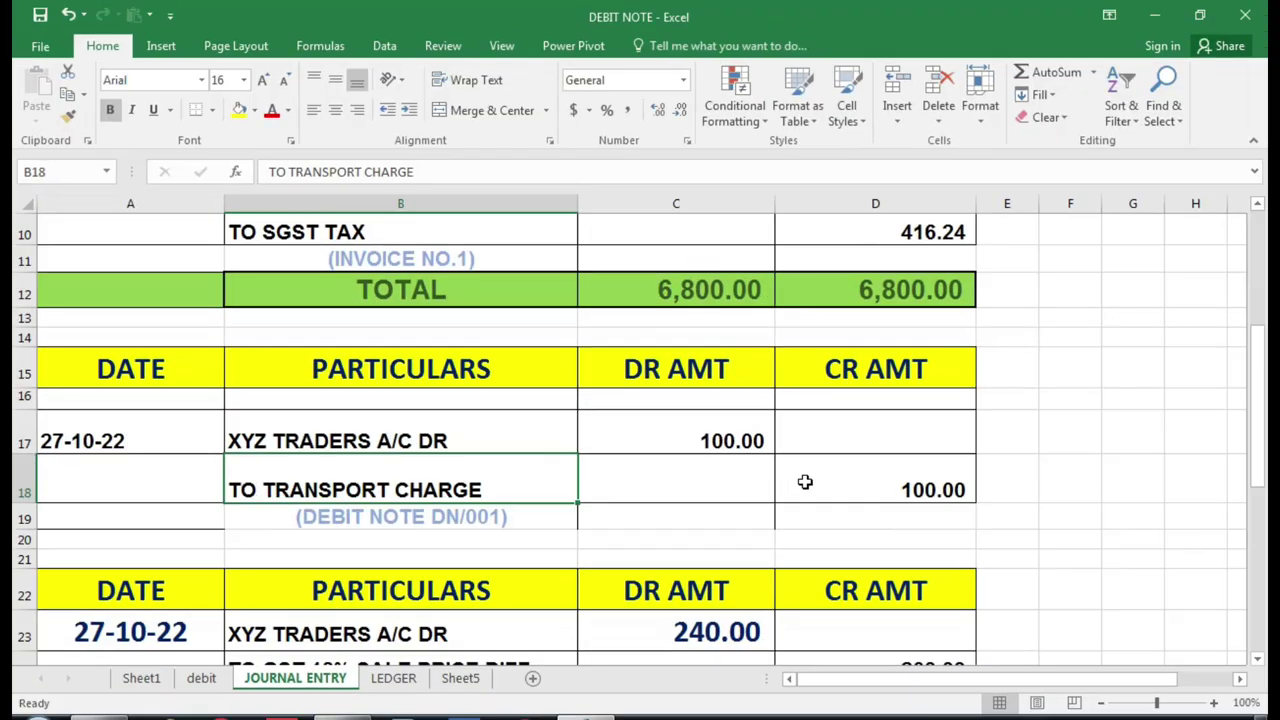
left_click(805, 482)
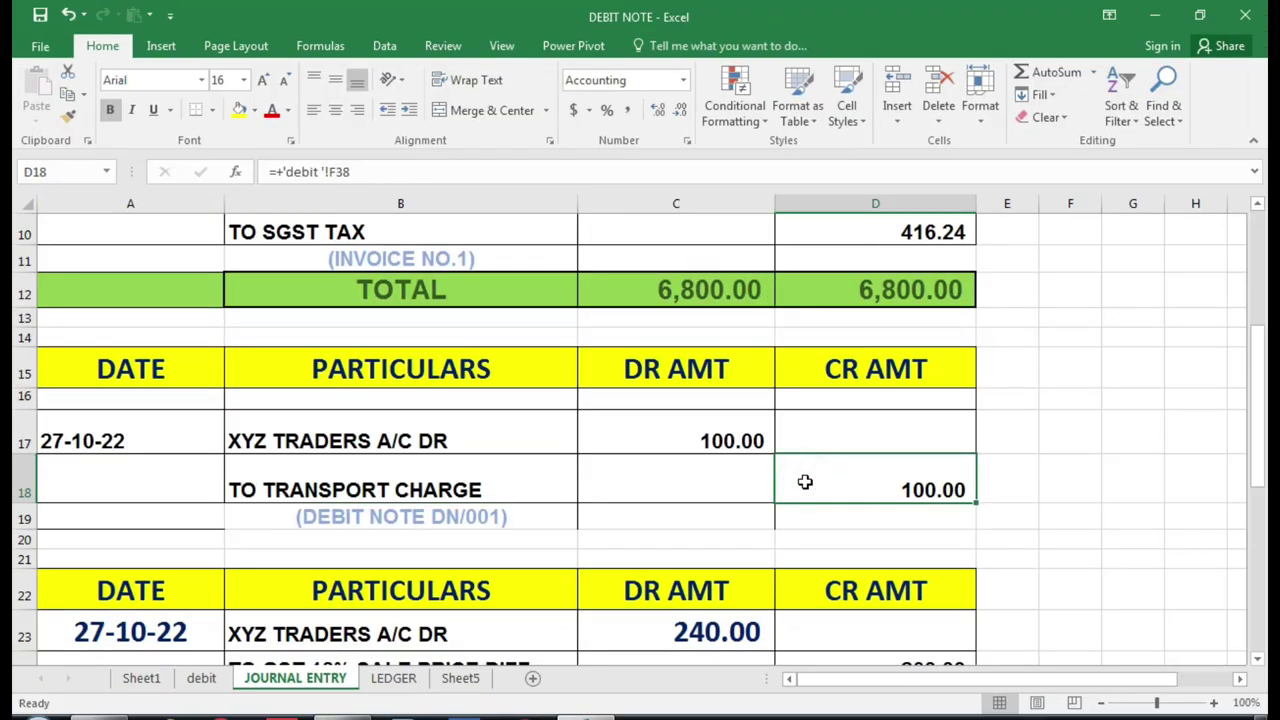
left_click(723, 447)
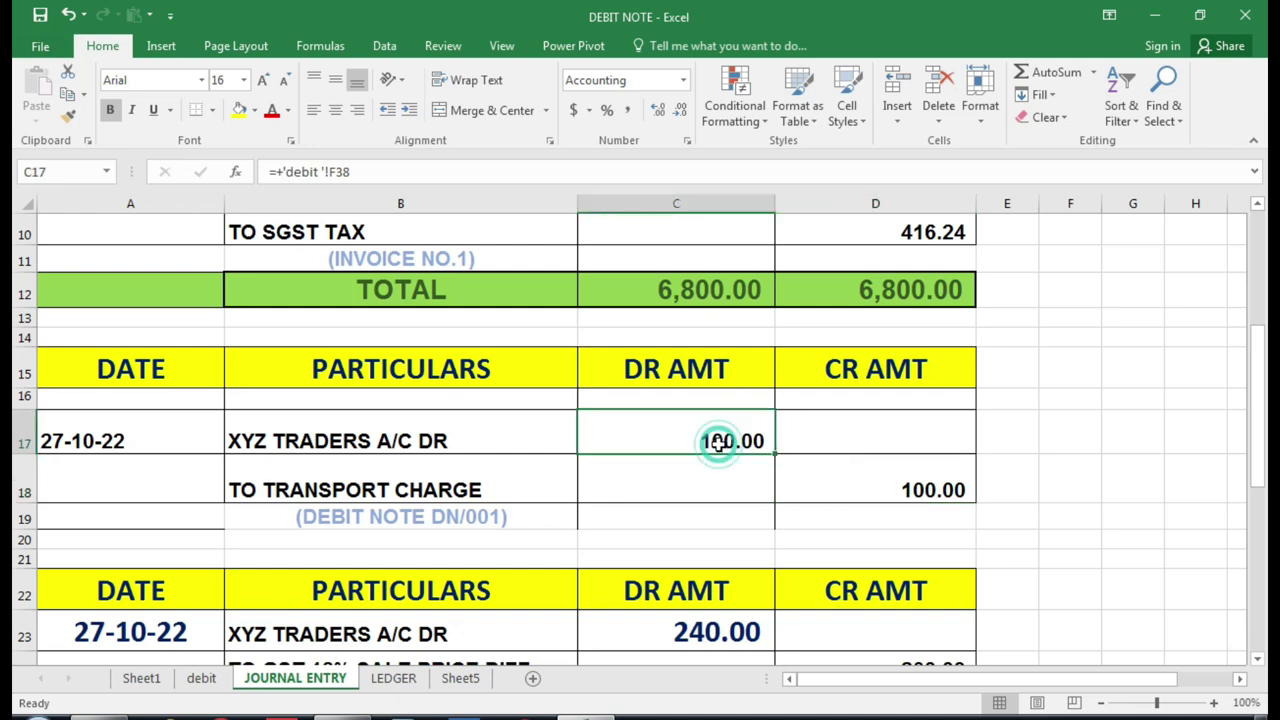
scroll(716, 443, "up", 3)
scroll(656, 330, "down", 3)
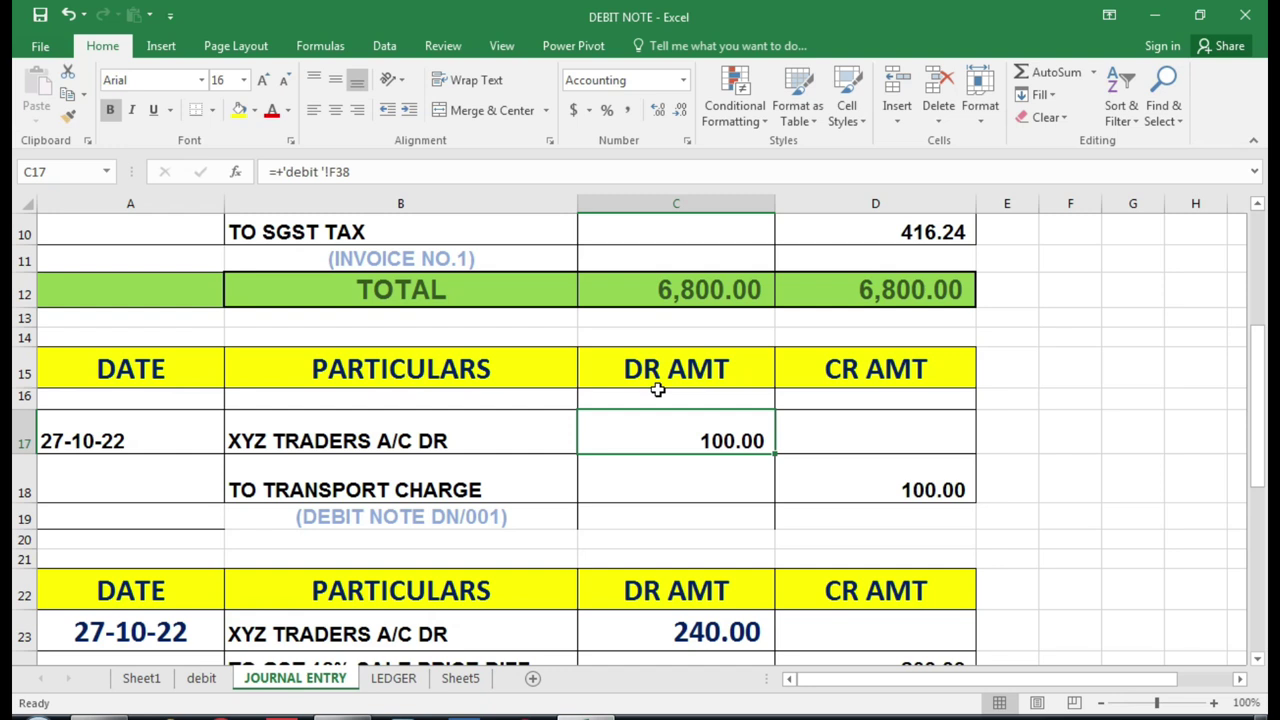
left_click(468, 488)
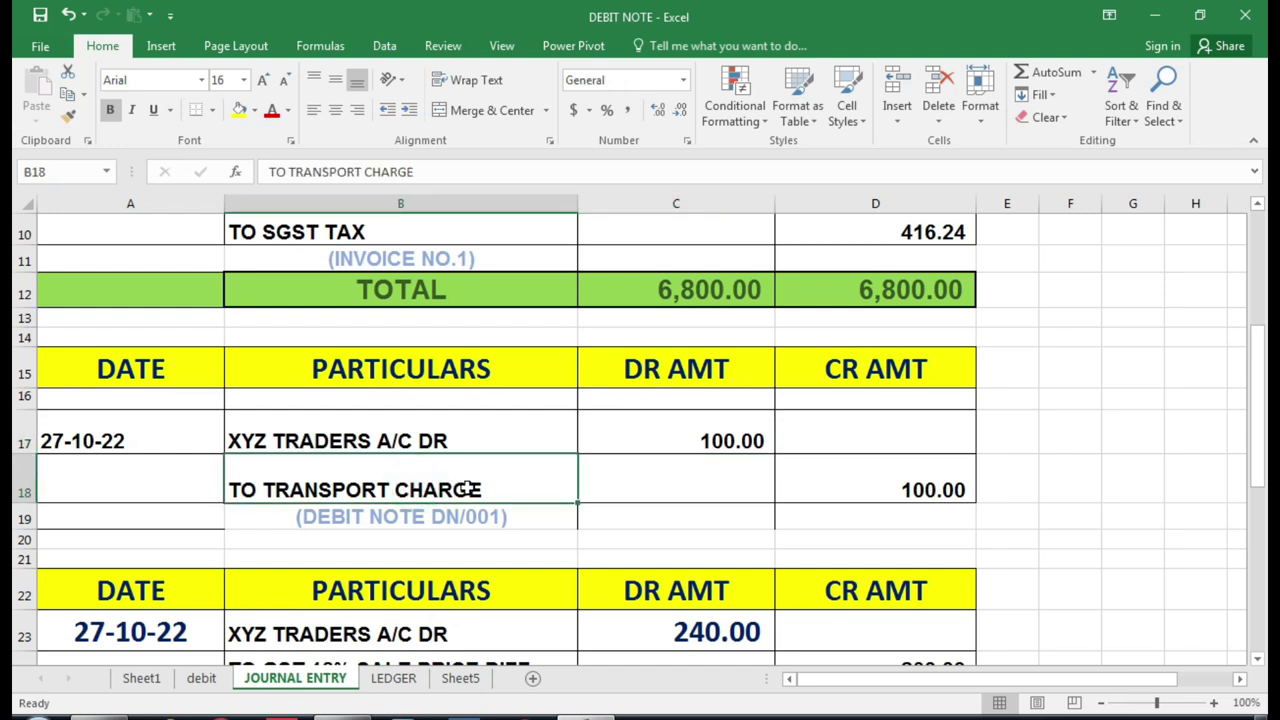
left_click(904, 493)
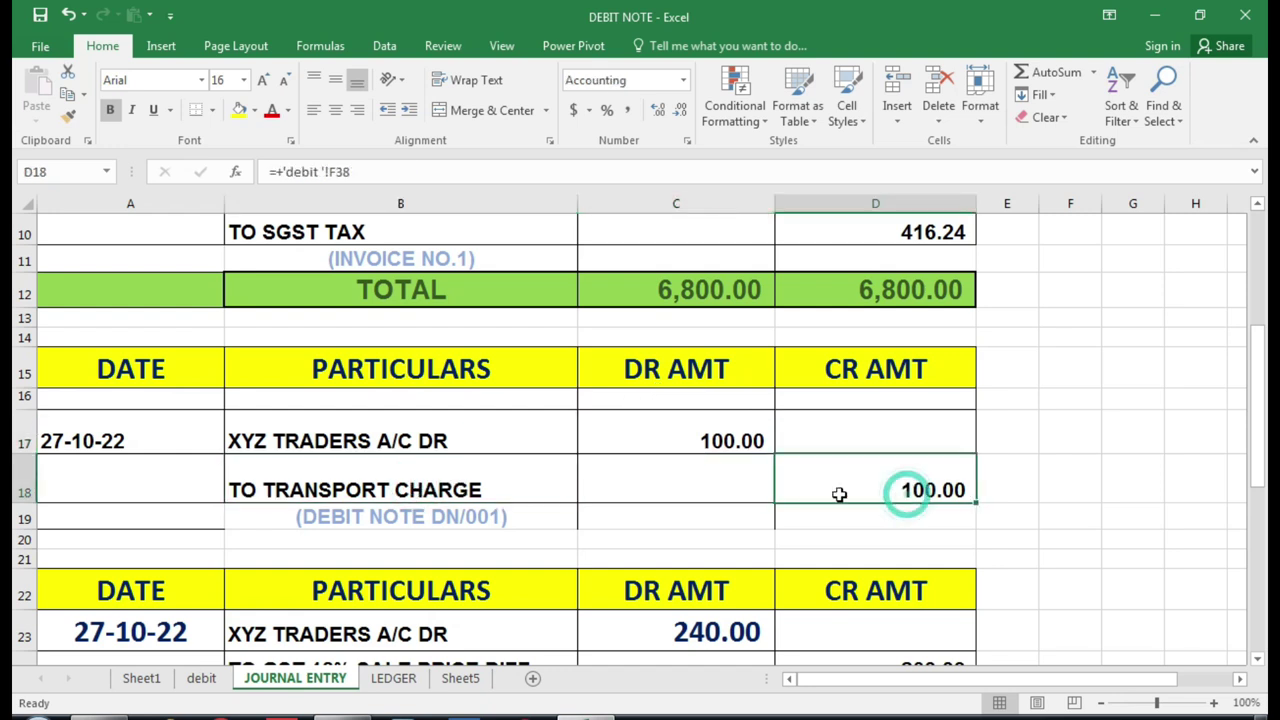
left_click(500, 443)
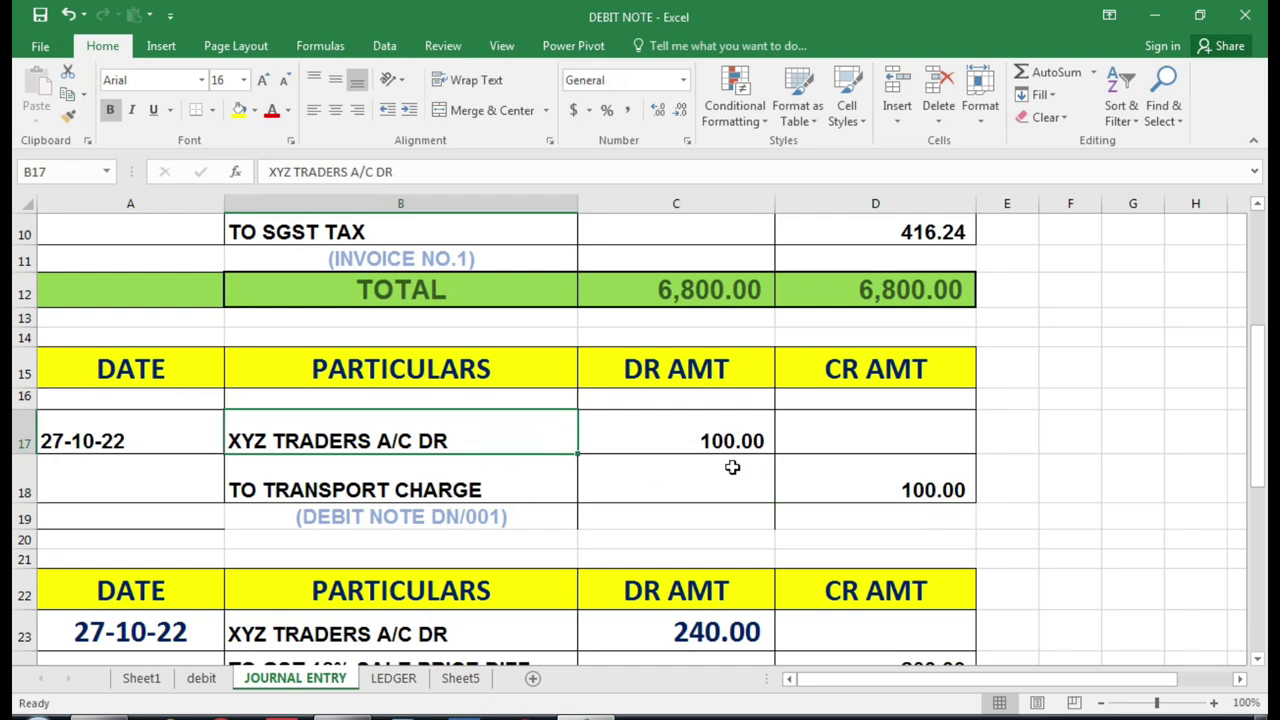
- Compare the XYZ TRADERS debit amount in the Invoice No.1 entry with the one in the DN/001 entry
scroll(631, 492, "up", 3)
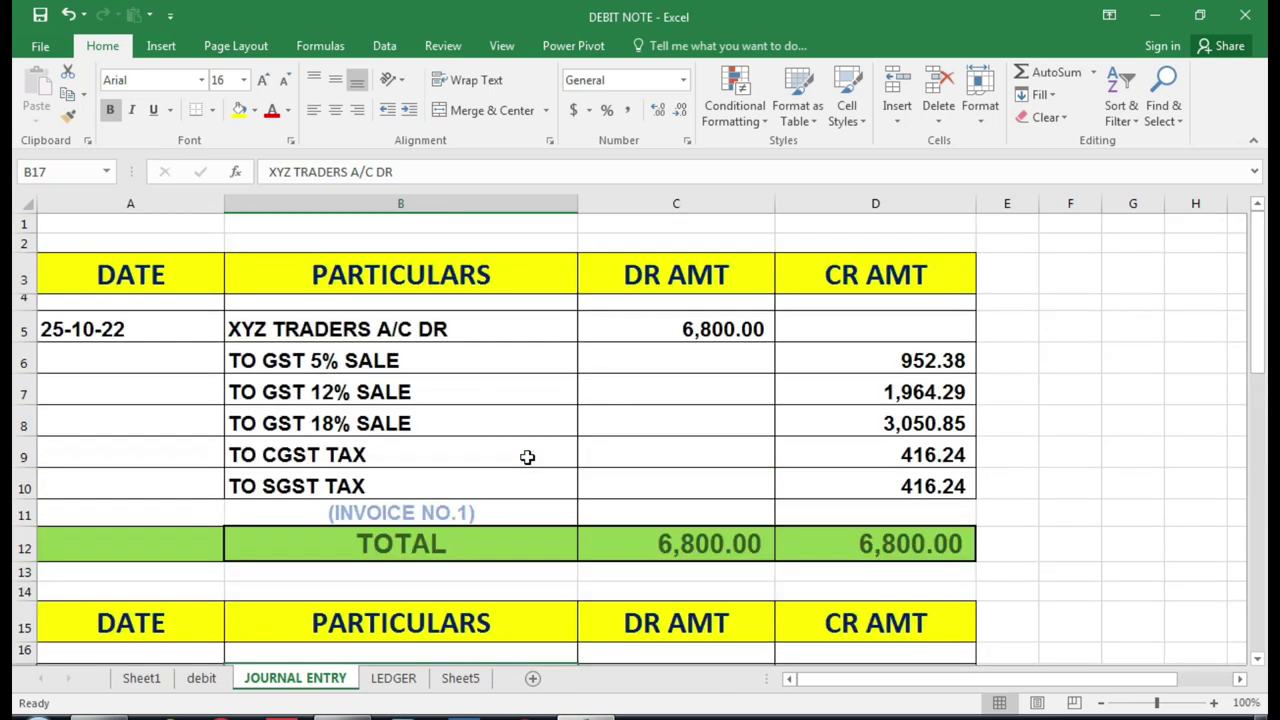
left_click(432, 328)
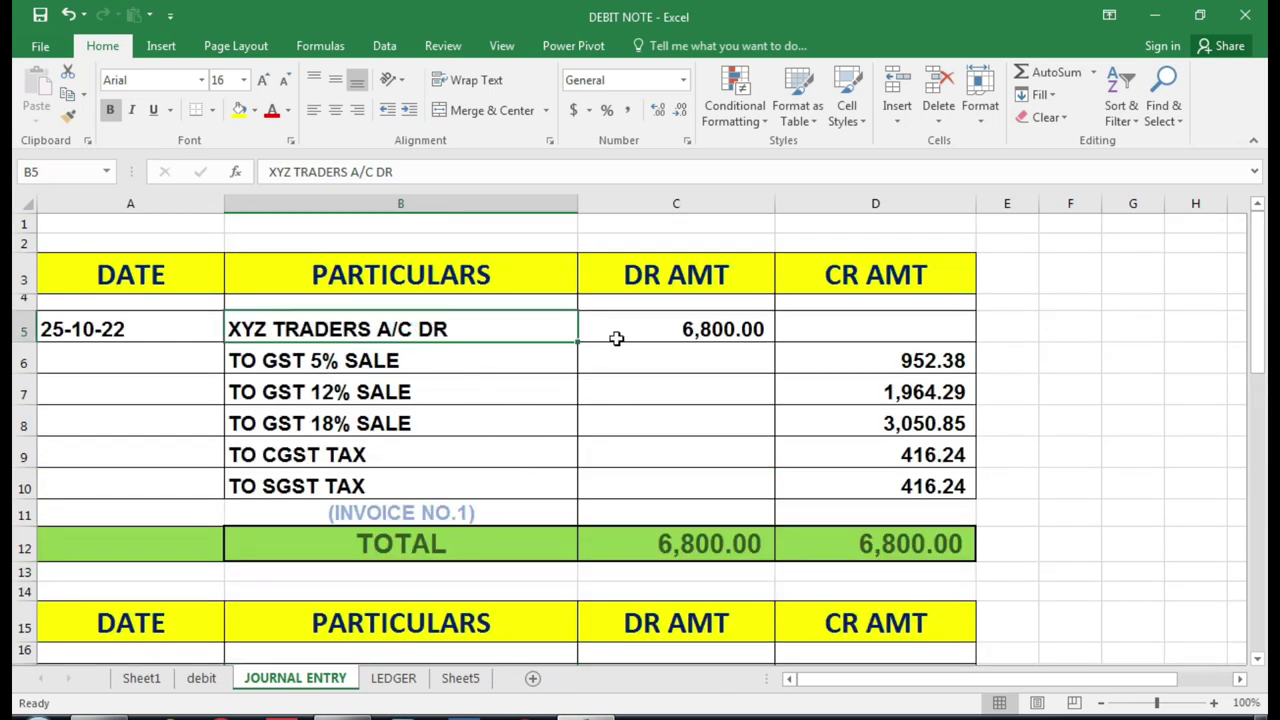
left_click(700, 333)
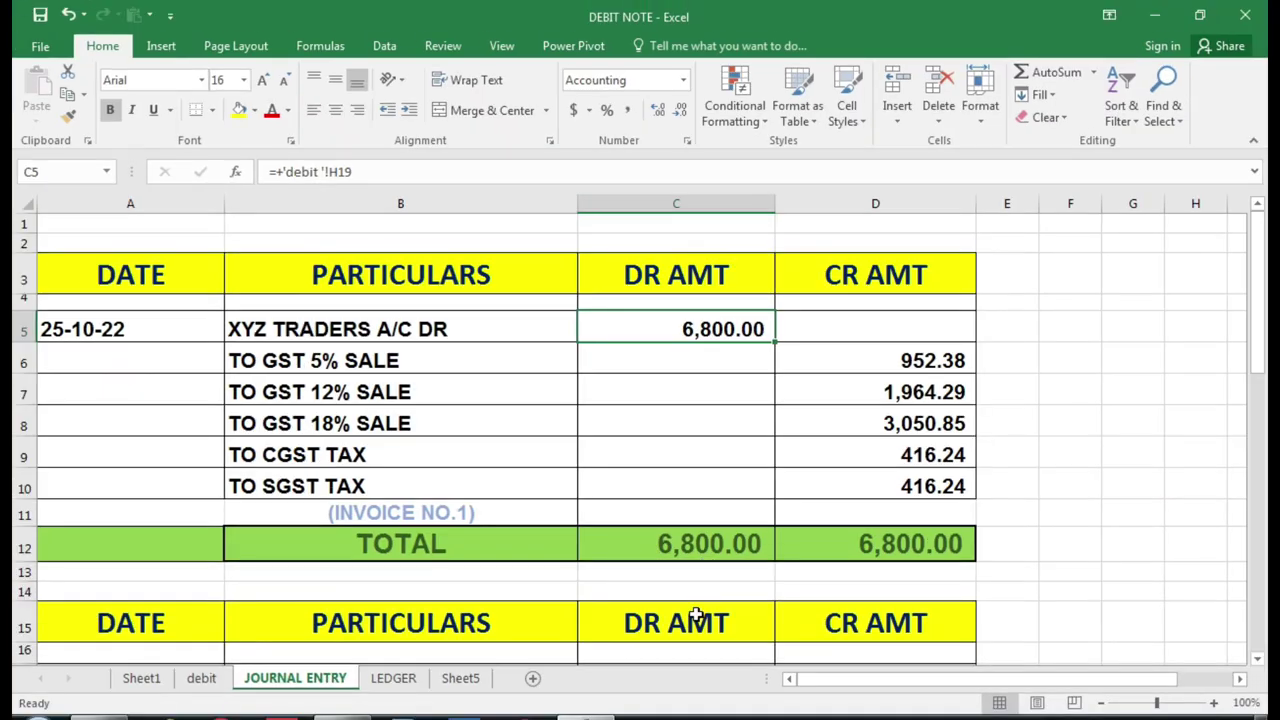
scroll(694, 609, "down", 1)
left_click(690, 611)
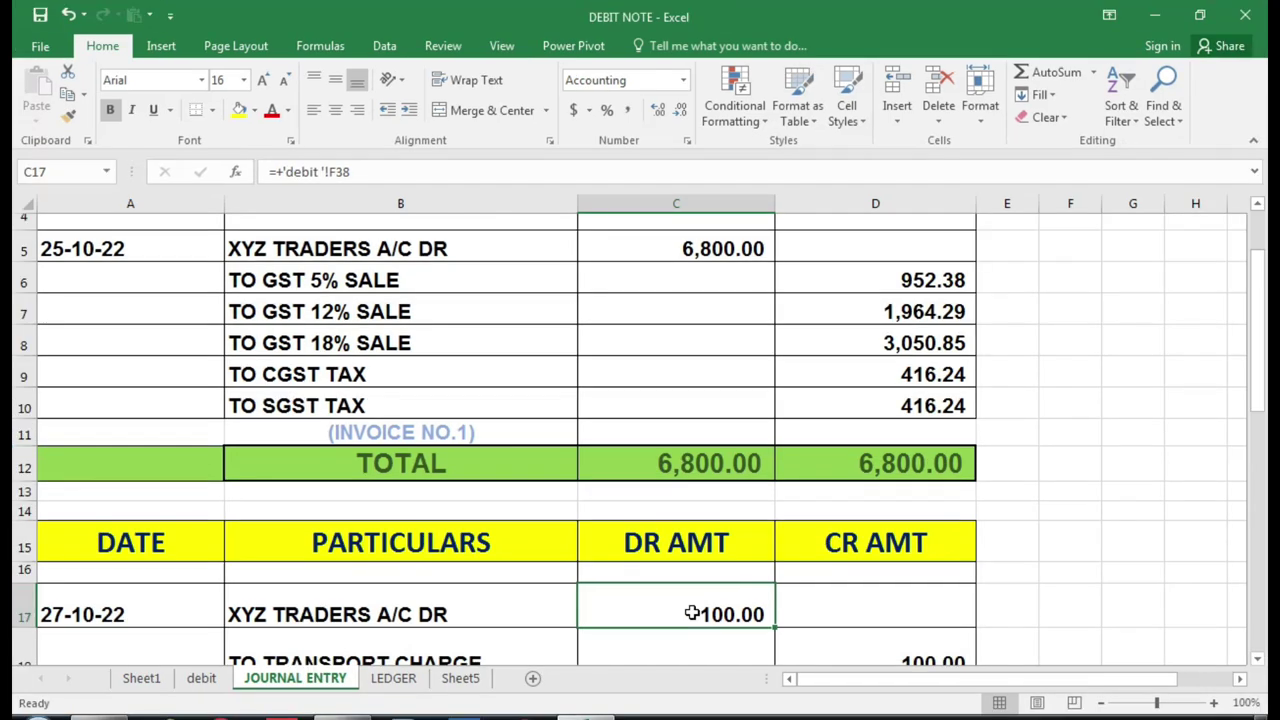
- Return to the debit sheet and examine the price difference debit note DN/002, including its rate increase and tax table
left_click(201, 678)
scroll(445, 515, "down", 9)
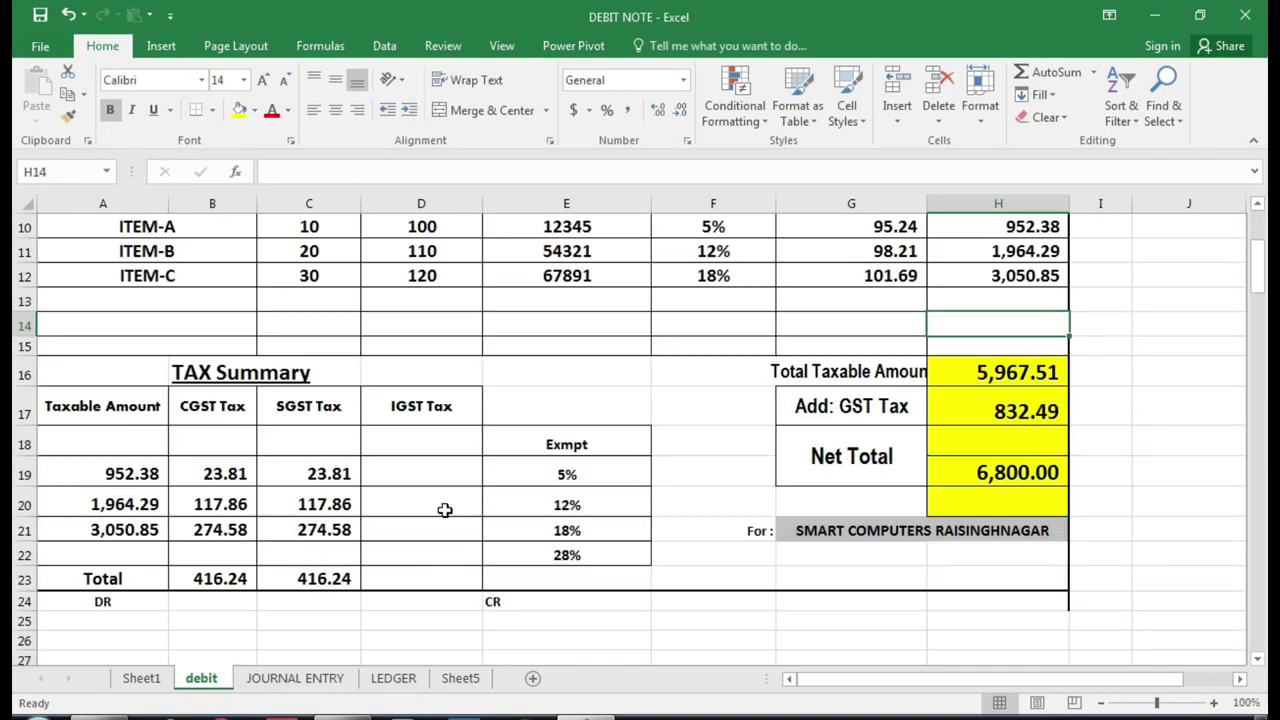
scroll(459, 551, "down", 6)
scroll(459, 551, "down", 1)
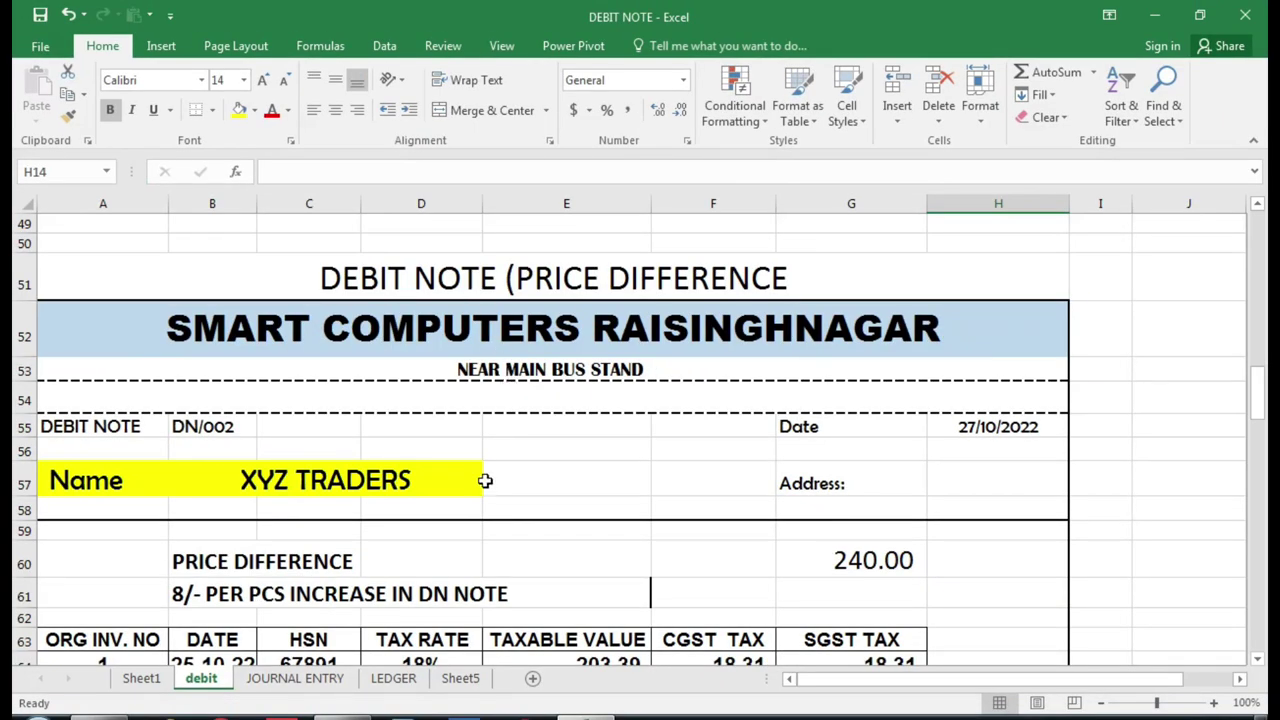
scroll(467, 510, "down", 1)
scroll(467, 510, "down", 1)
scroll(429, 494, "up", 8)
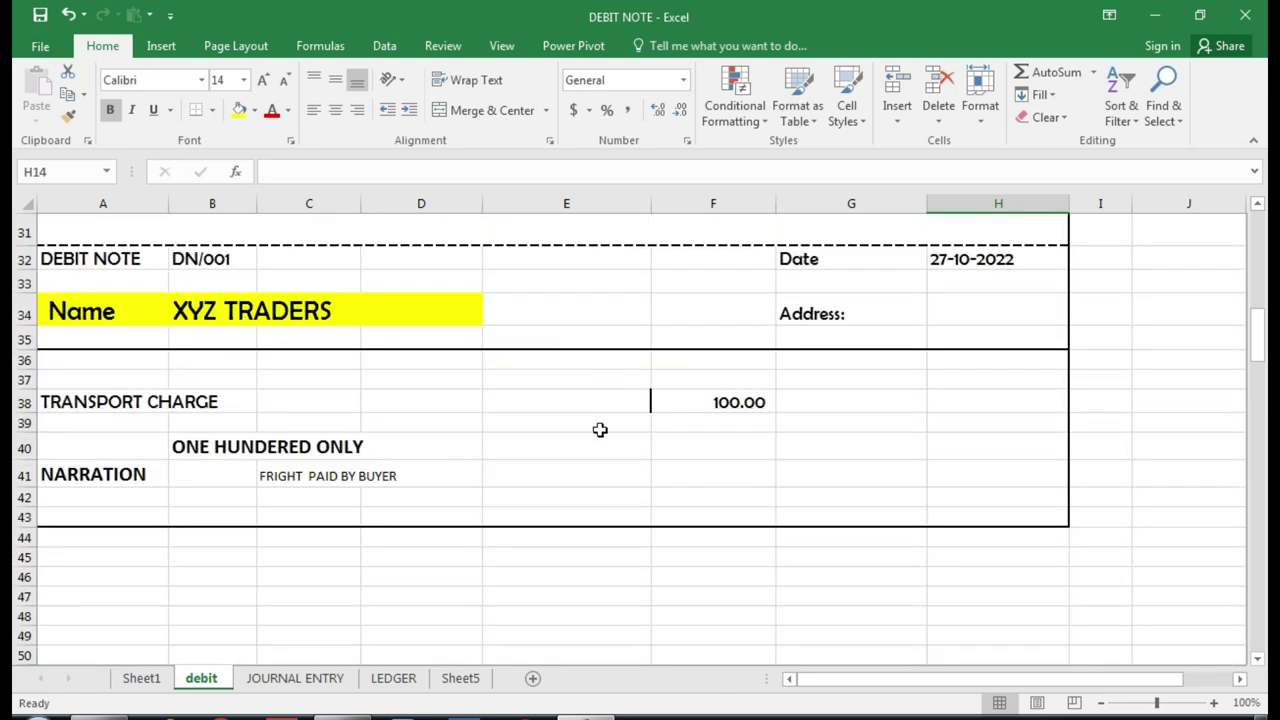
scroll(595, 440, "down", 7)
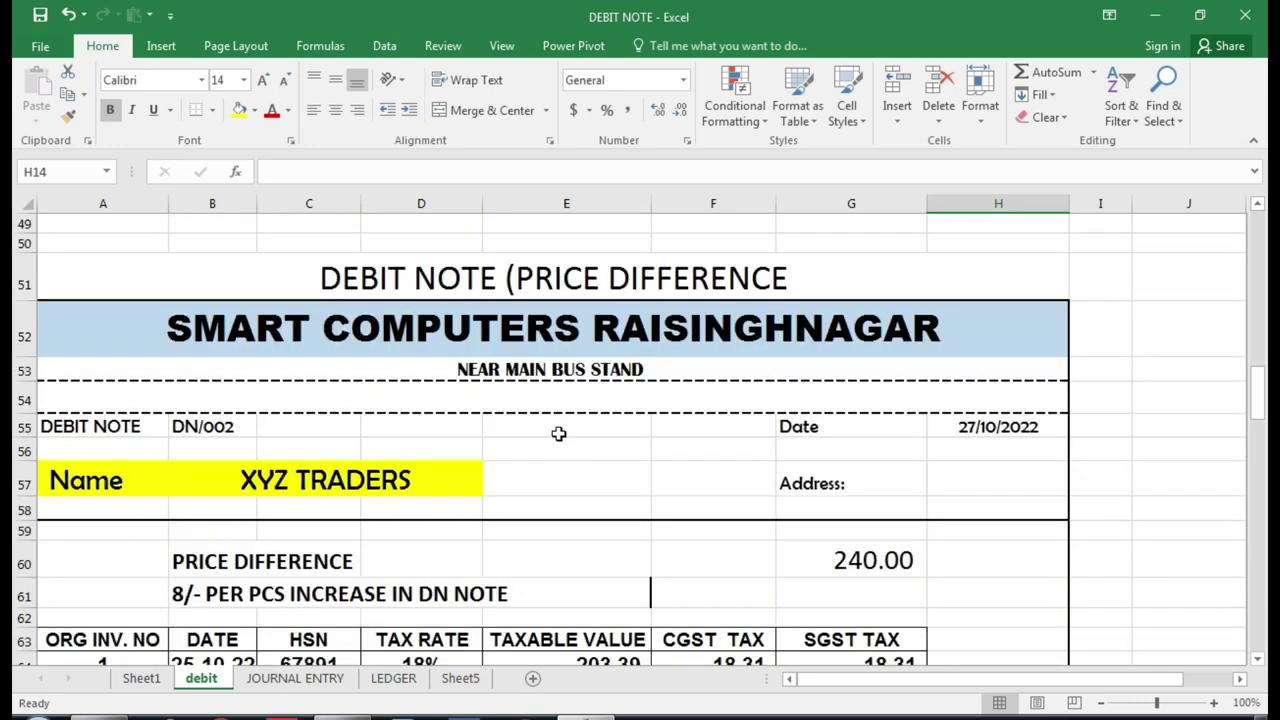
scroll(611, 290, "down", 1)
scroll(367, 403, "down", 1)
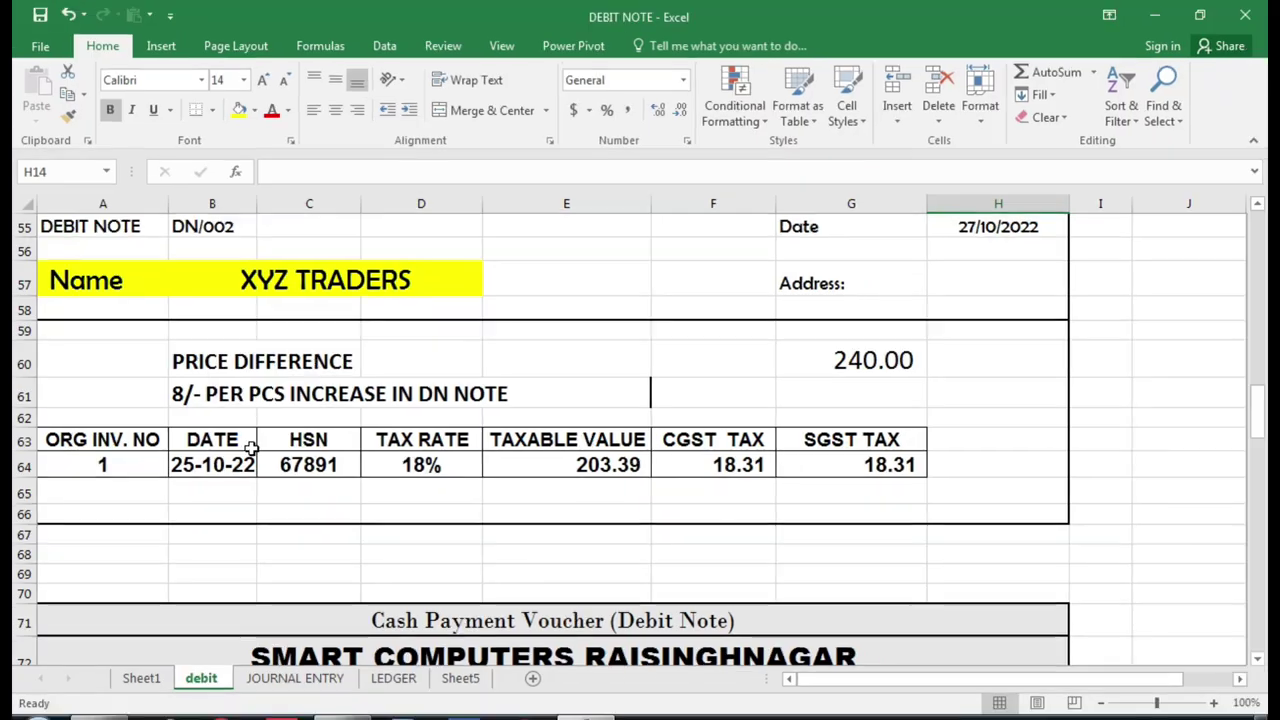
- Enter 128 in cell D13 of the tax invoice, directly below ITEM-C's net rate per unit
scroll(715, 358, "up", 11)
scroll(317, 371, "up", 7)
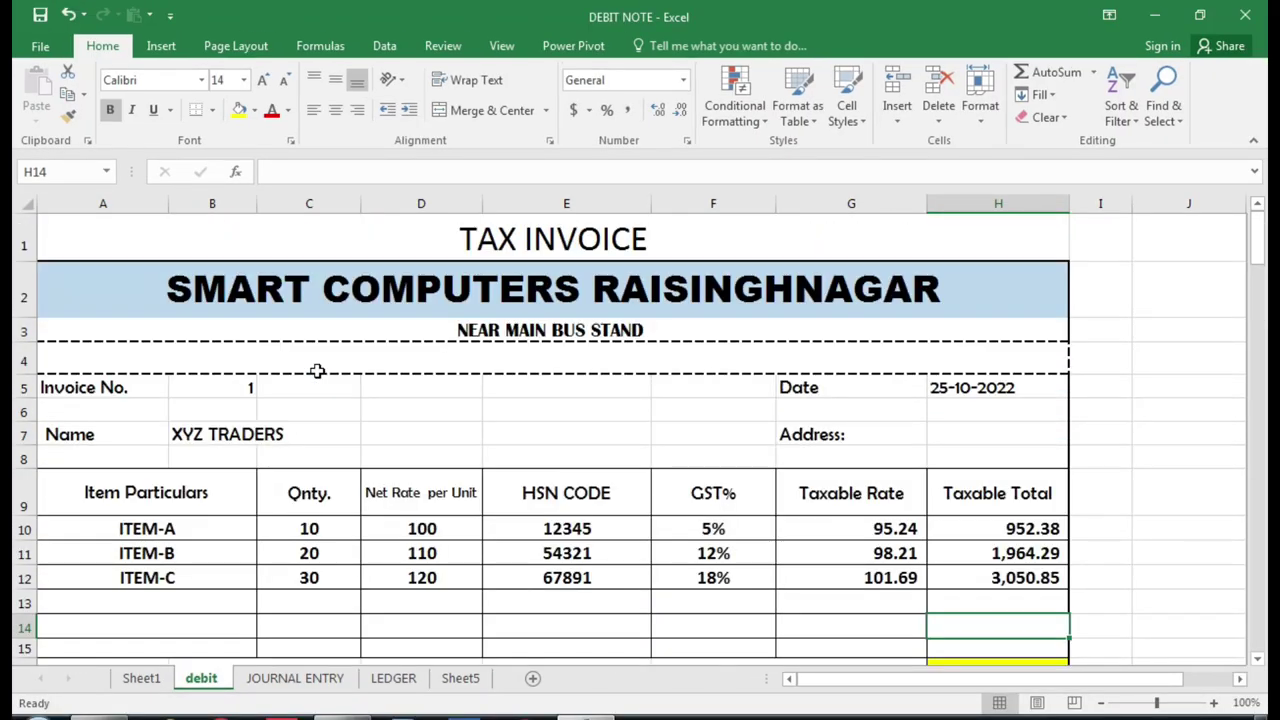
left_click(451, 586)
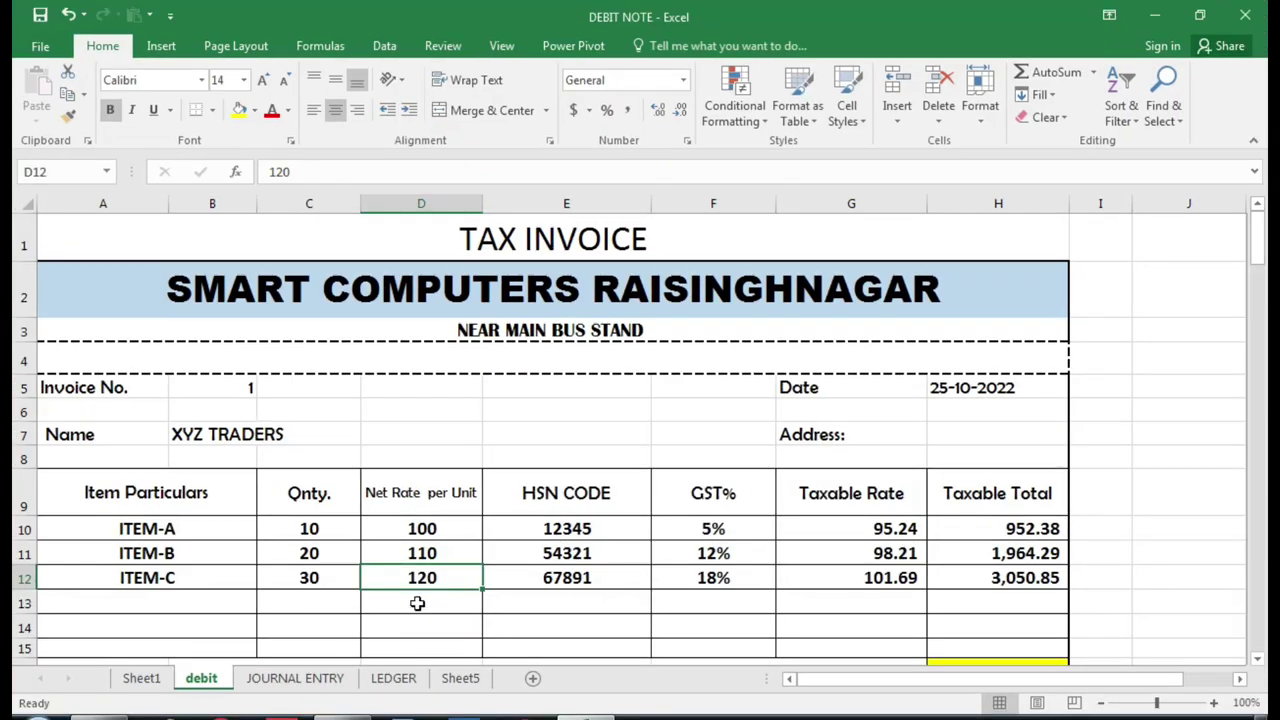
left_click(544, 600)
type("128")
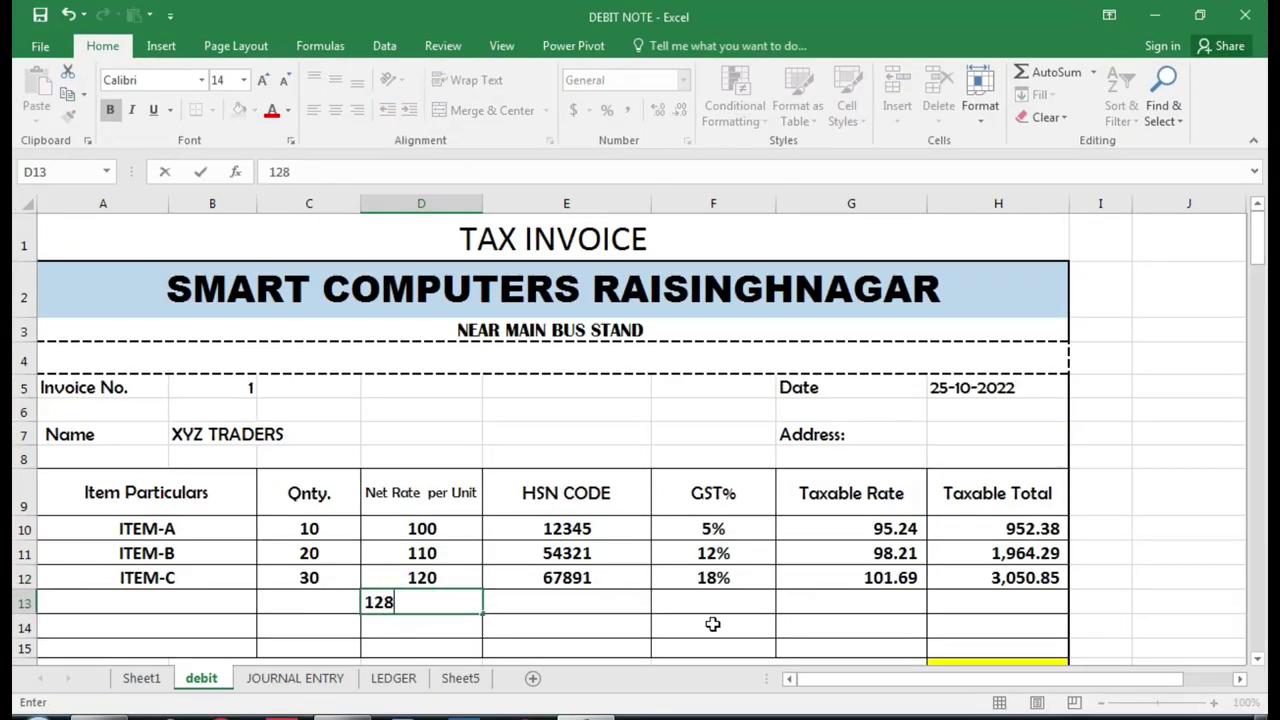
key("Return")
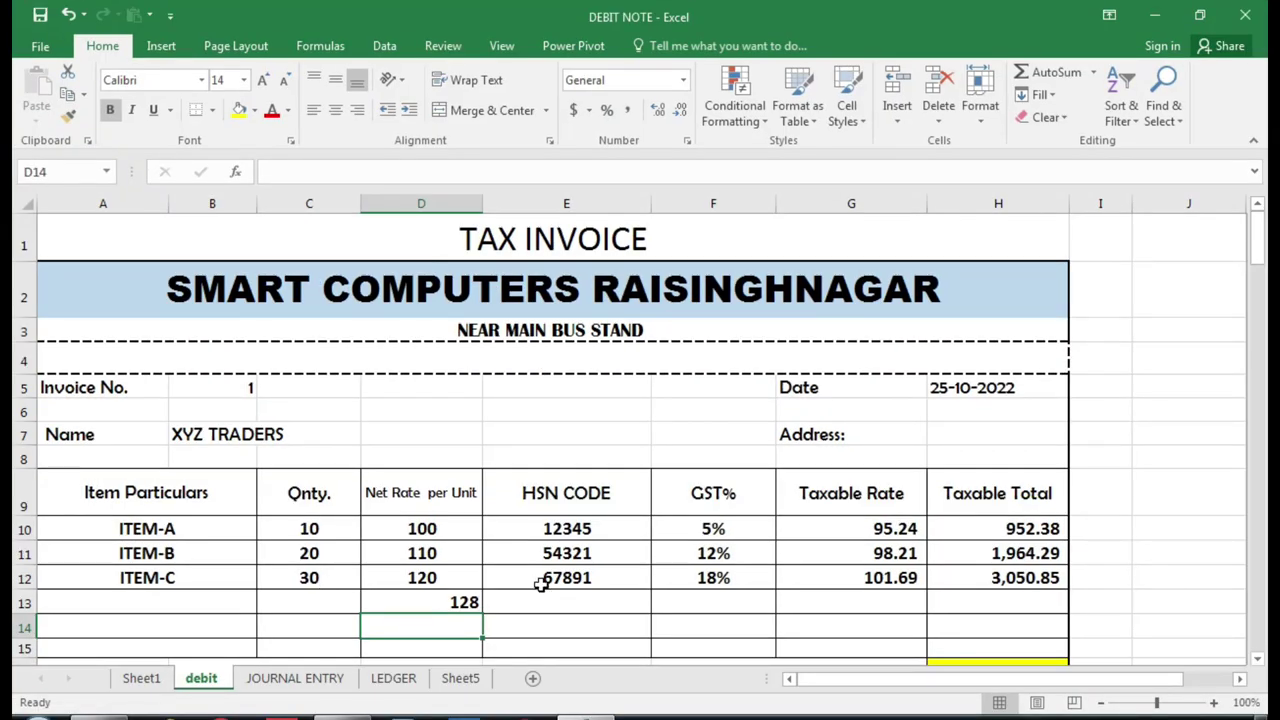
- Check the price difference amount and the taxable value, CGST and SGST figures in debit note DN/002
scroll(540, 585, "down", 15)
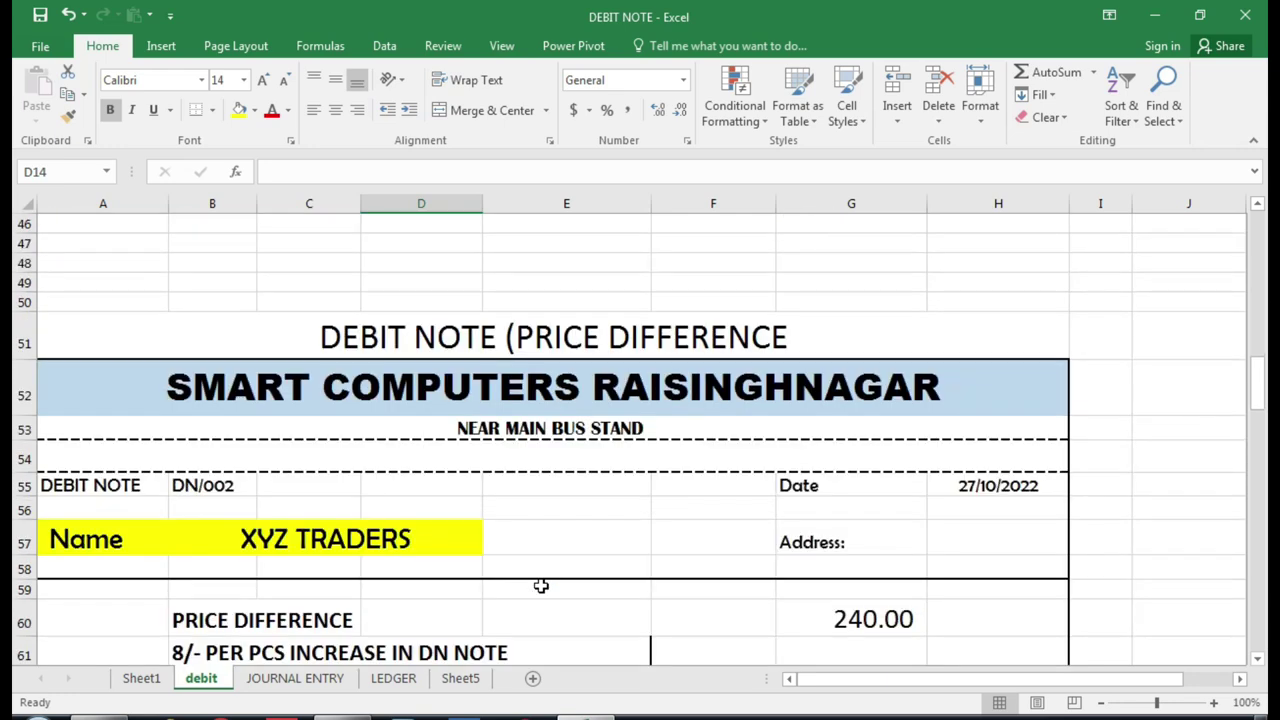
scroll(540, 585, "down", 2)
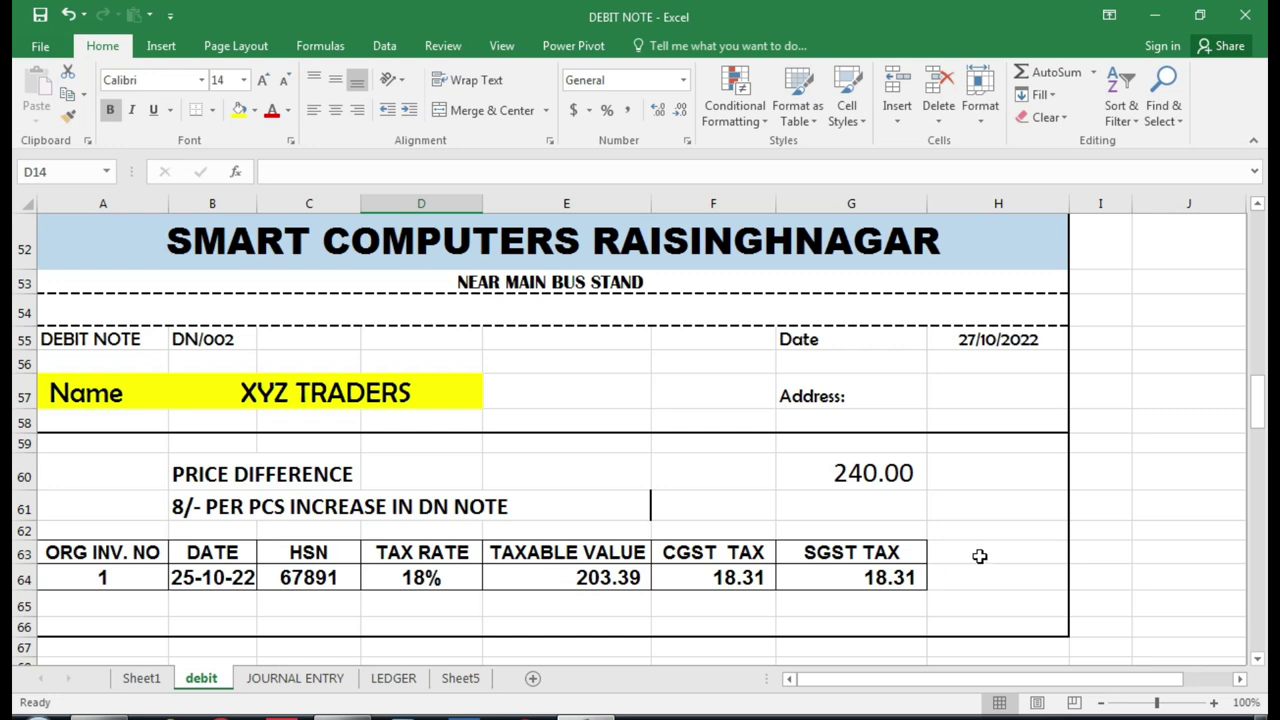
- Check the price difference heading and amount of debit note DN/002
scroll(797, 474, "up", 1)
left_click(432, 287)
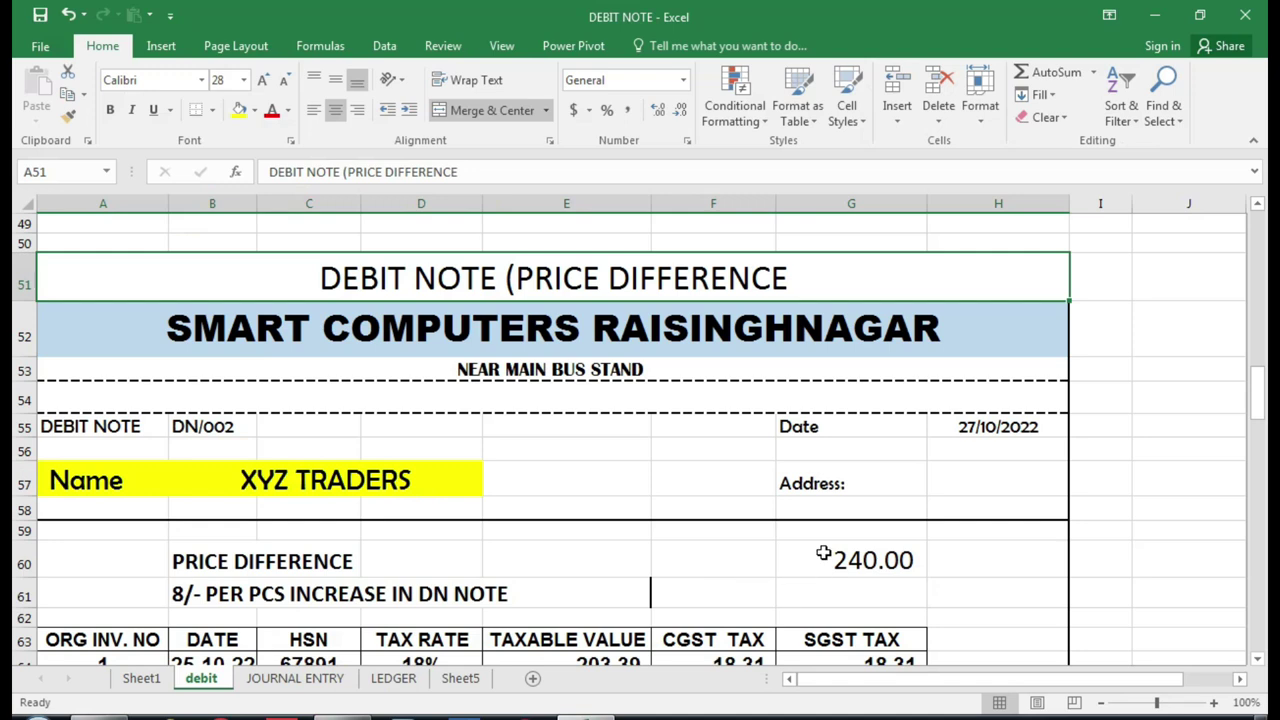
left_click(783, 532)
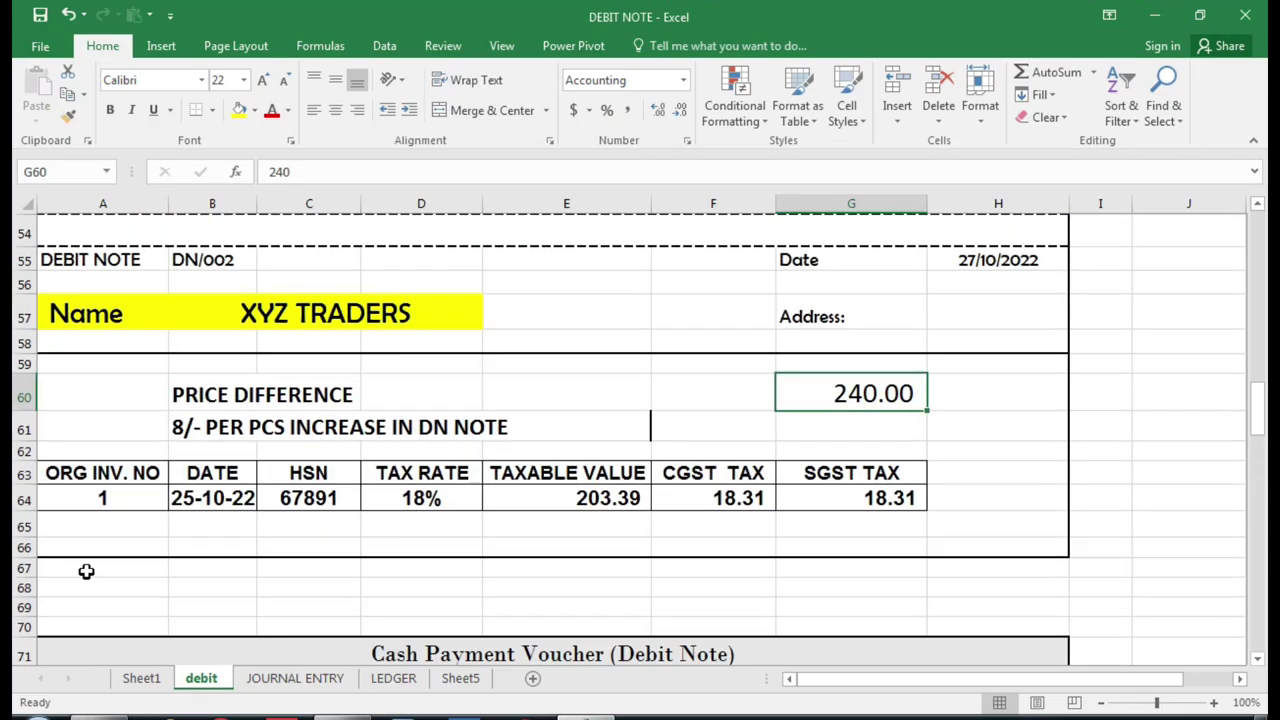
scroll(86, 571, "down", 1)
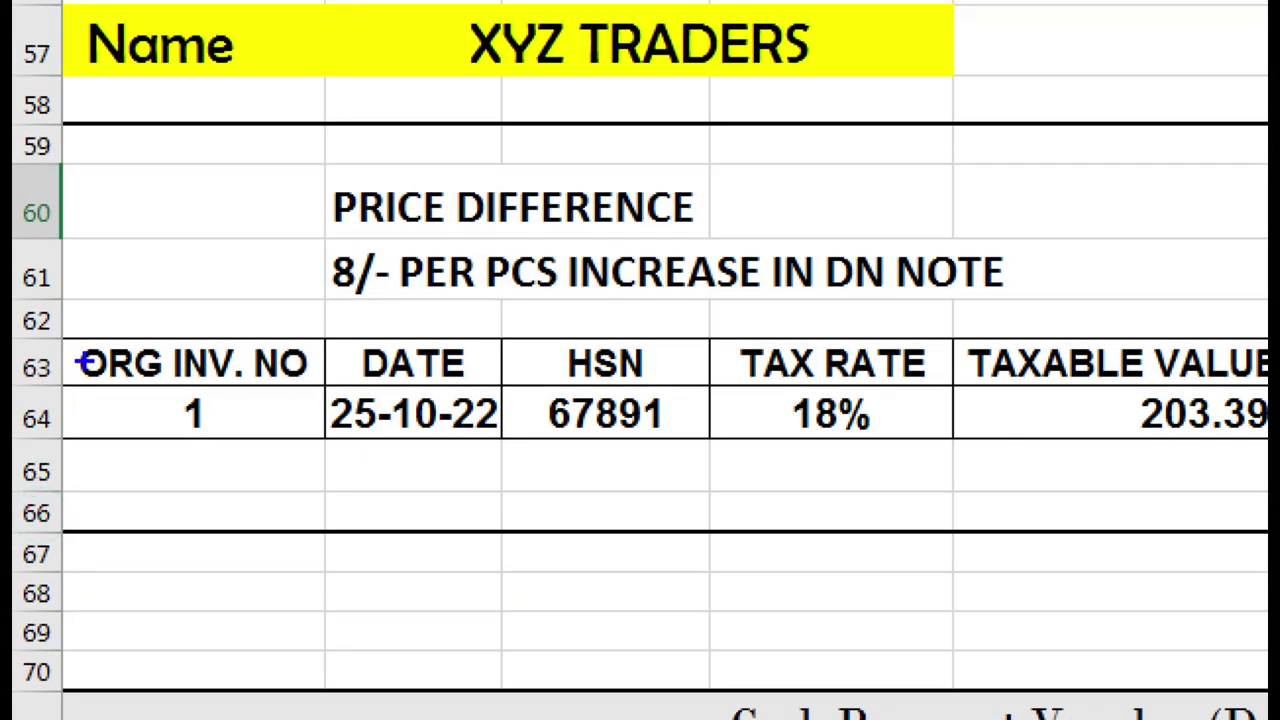
- Mark the original invoice number, HSN, tax rate and taxable value in DN/002's tax table
mouse_move(62, 318)
left_mouse_down()
mouse_move(40, 414)
mouse_move(229, 451)
mouse_move(330, 450)
mouse_move(324, 440)
left_mouse_up()
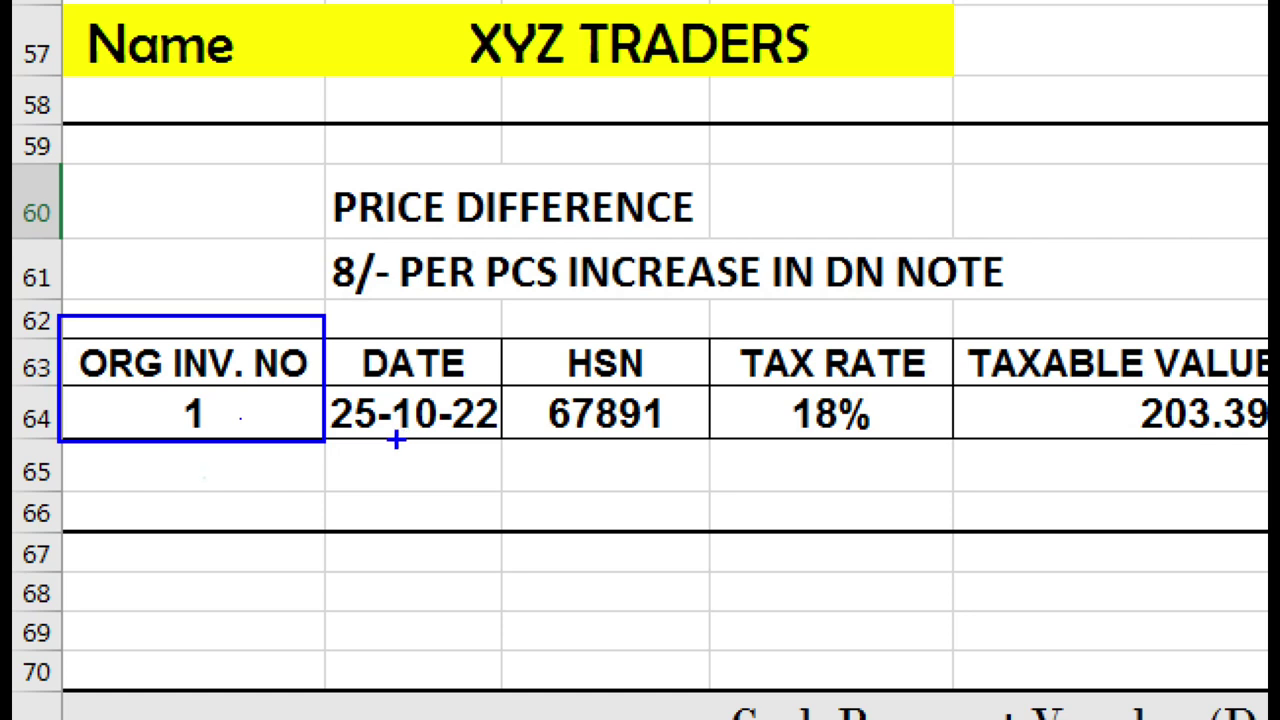
left_click_drag(522, 414, 538, 405)
left_click_drag(736, 402, 766, 400)
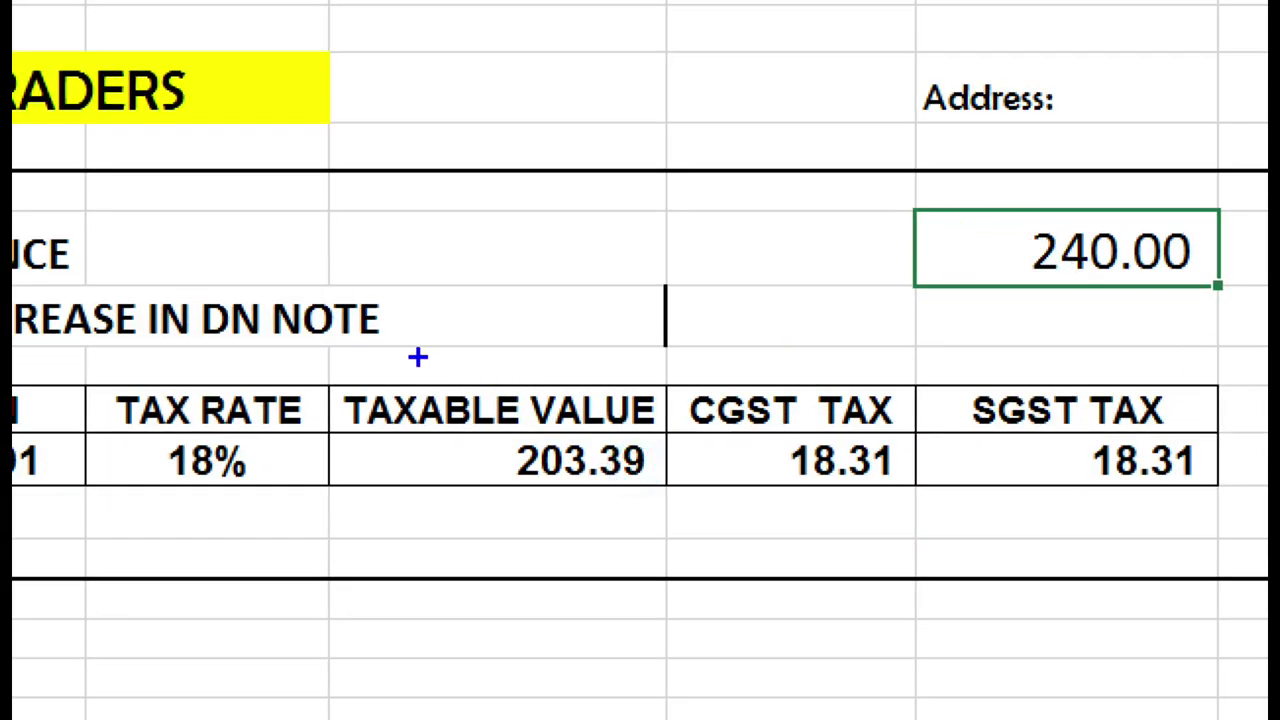
left_click_drag(328, 382, 666, 494)
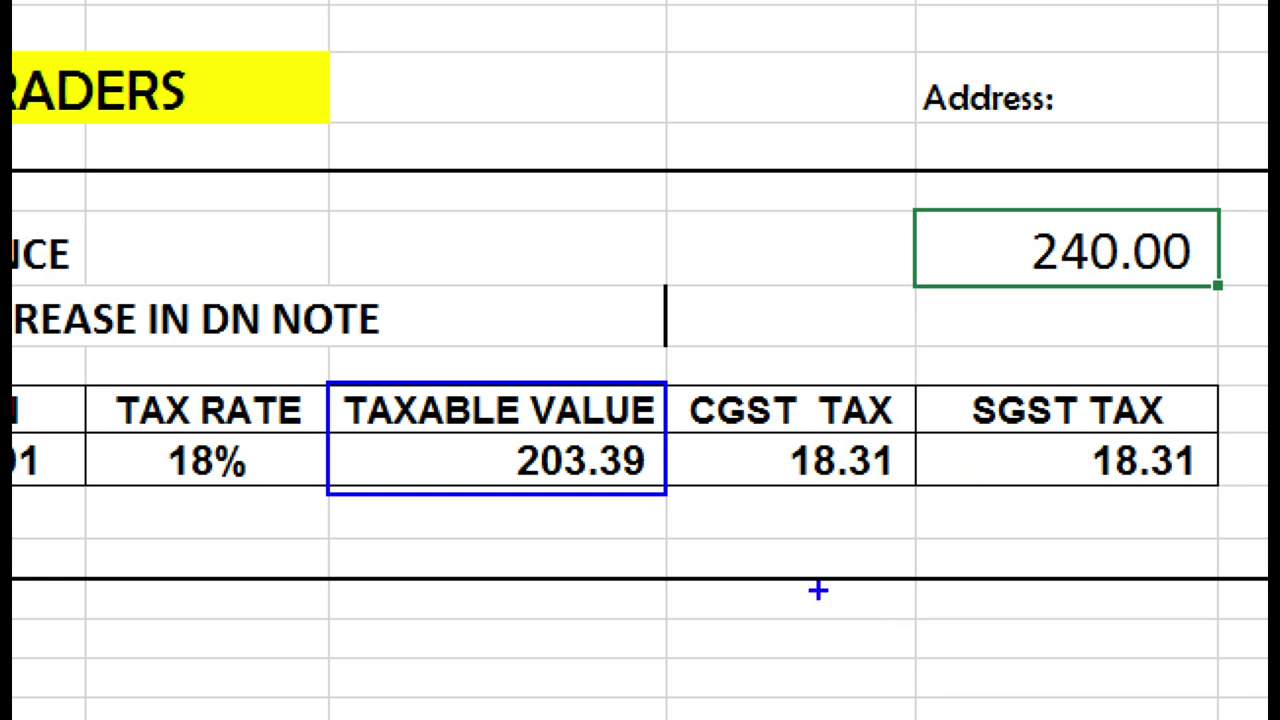
mouse_move(381, 471)
left_mouse_down()
mouse_move(410, 488)
mouse_move(500, 405)
left_mouse_up()
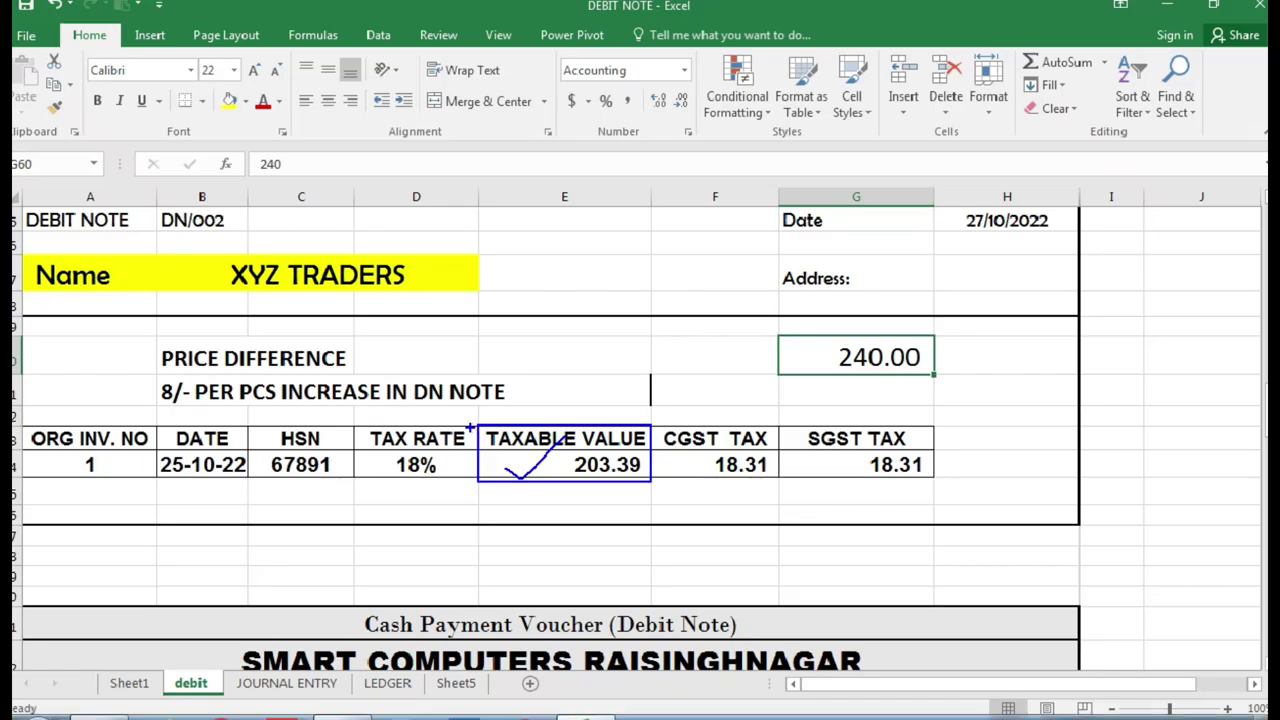
- Compare the tax invoice's 18% taxable amount with the taxable value and CGST in debit note DN/002
scroll(288, 370, "up", 2)
scroll(288, 370, "up", 14)
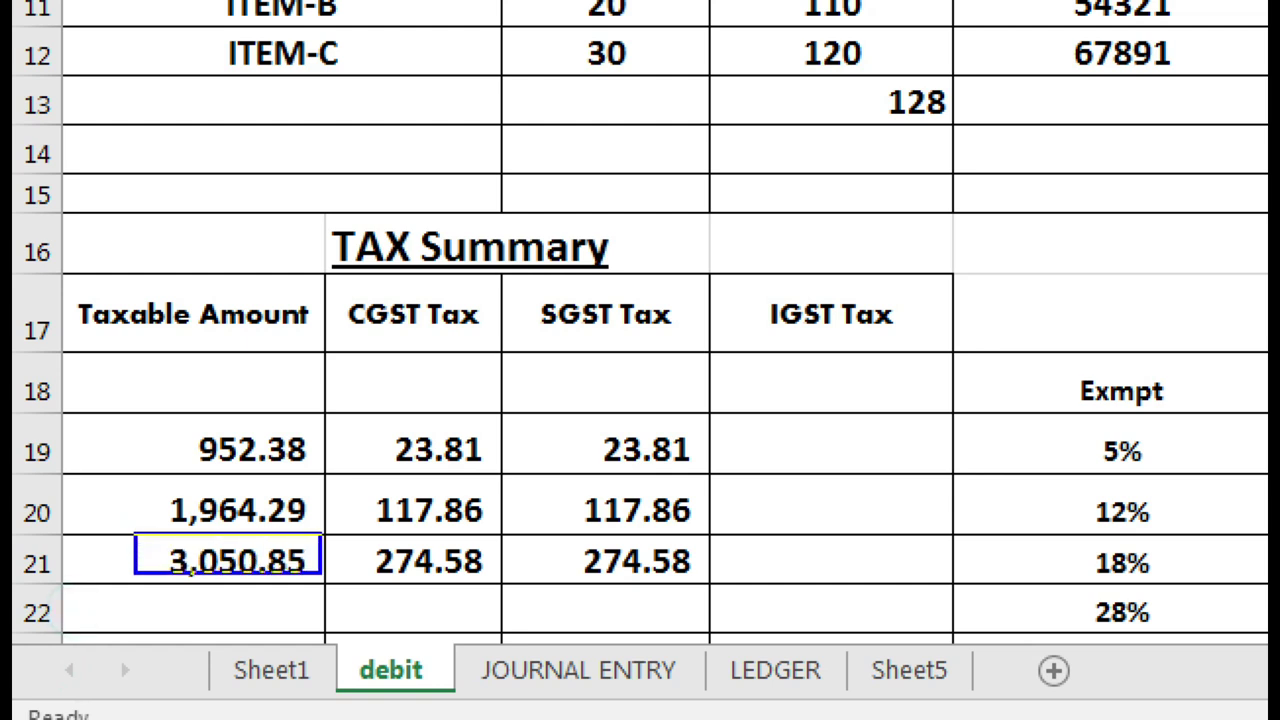
mouse_move(1043, 557)
left_mouse_down()
mouse_move(1058, 580)
mouse_move(1085, 556)
left_mouse_up()
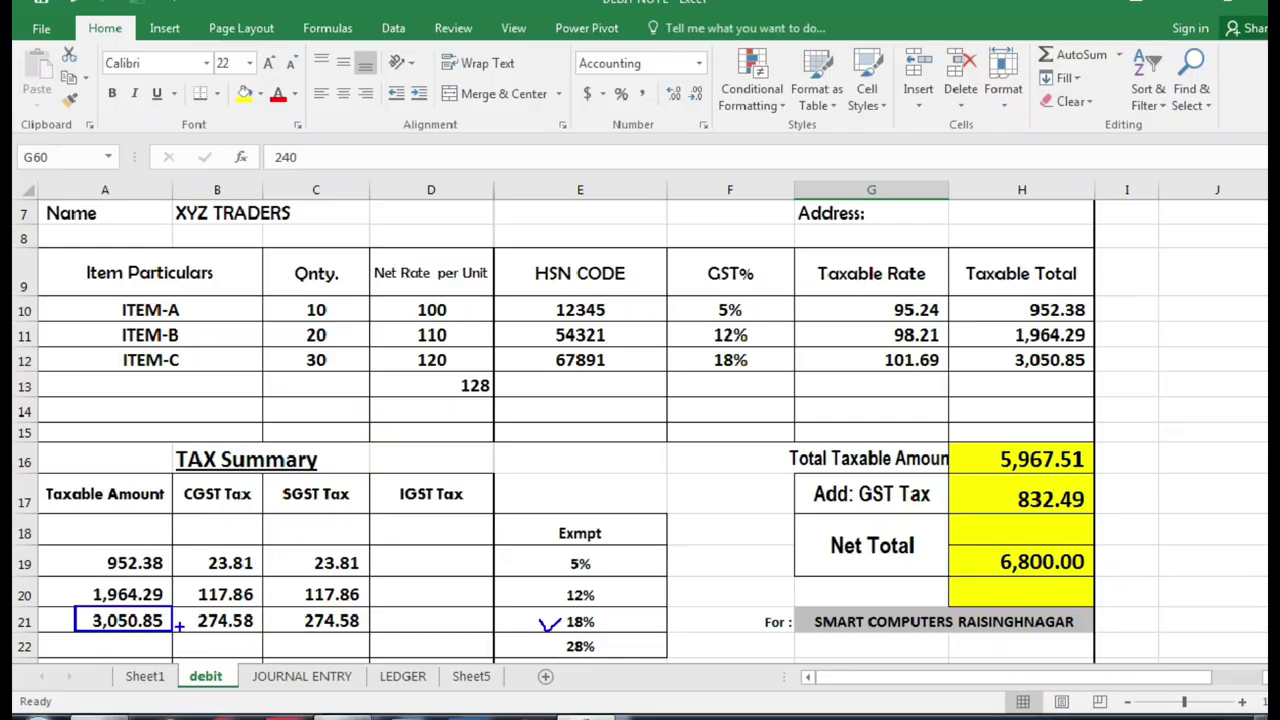
scroll(480, 630, "down", 17)
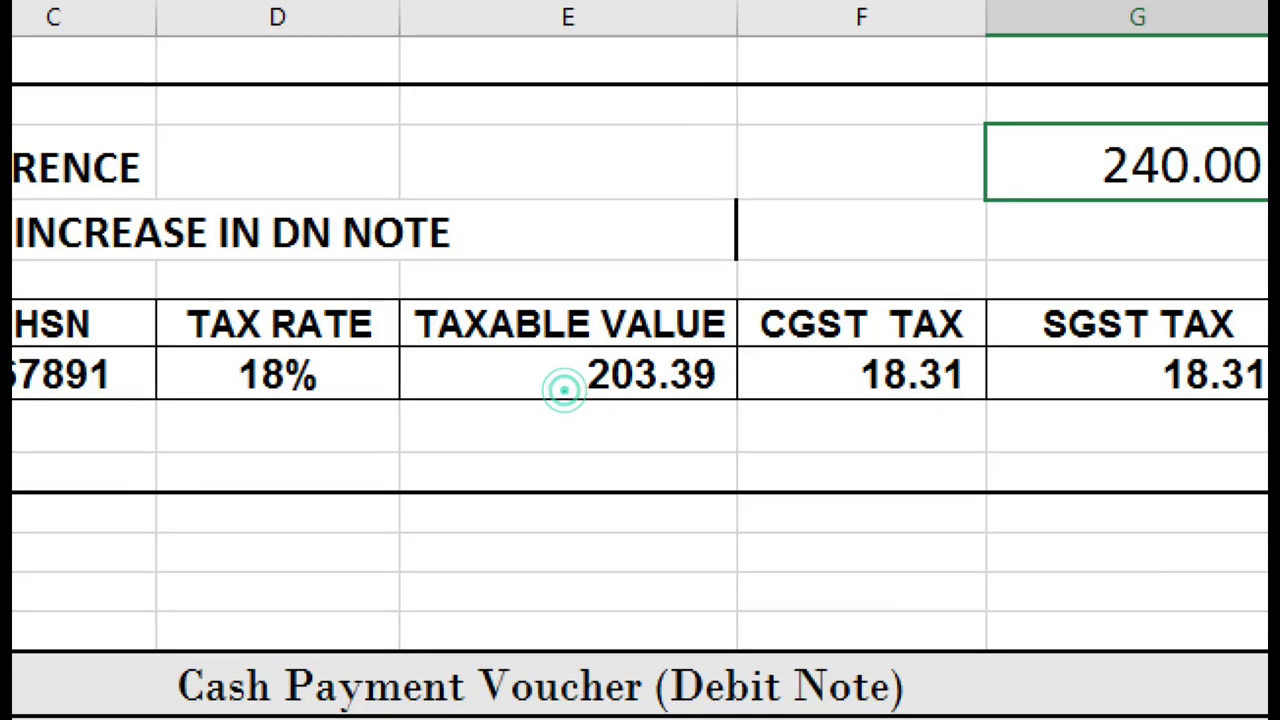
left_click_drag(514, 347, 742, 408)
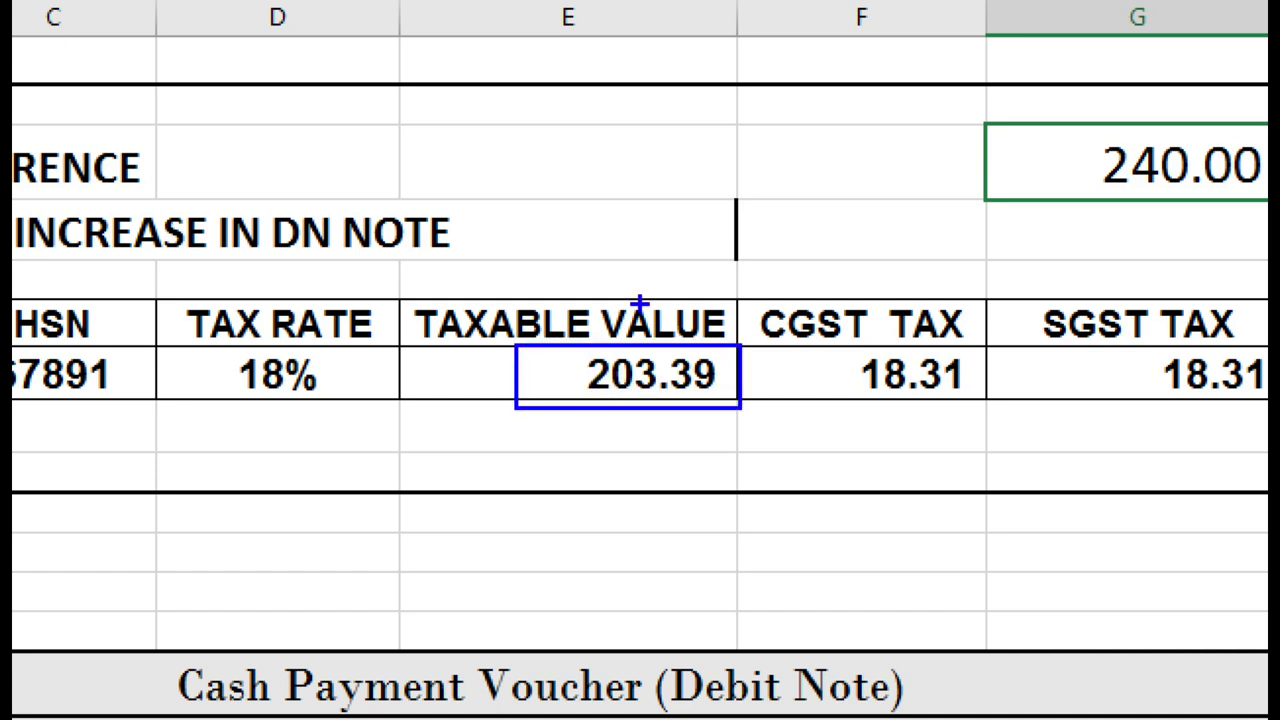
left_click_drag(588, 287, 650, 240)
mouse_move(858, 292)
left_mouse_down()
mouse_move(898, 320)
mouse_move(955, 244)
left_mouse_up()
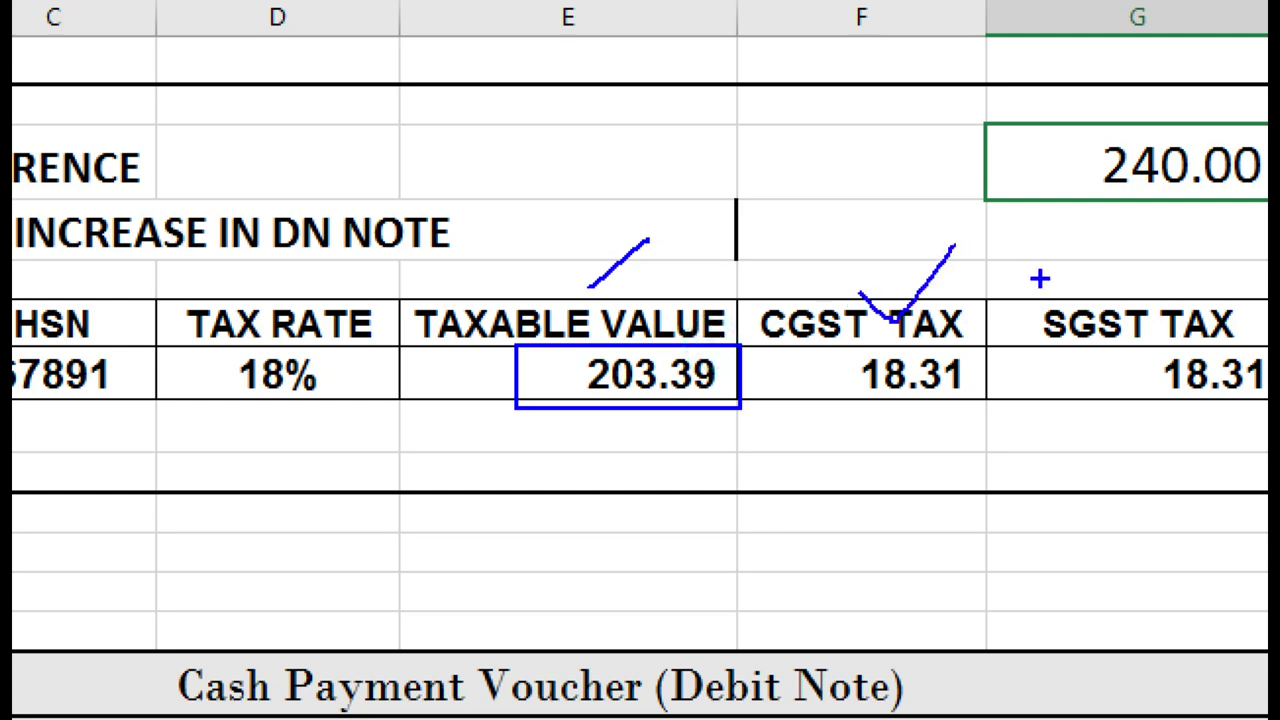
key("Escape")
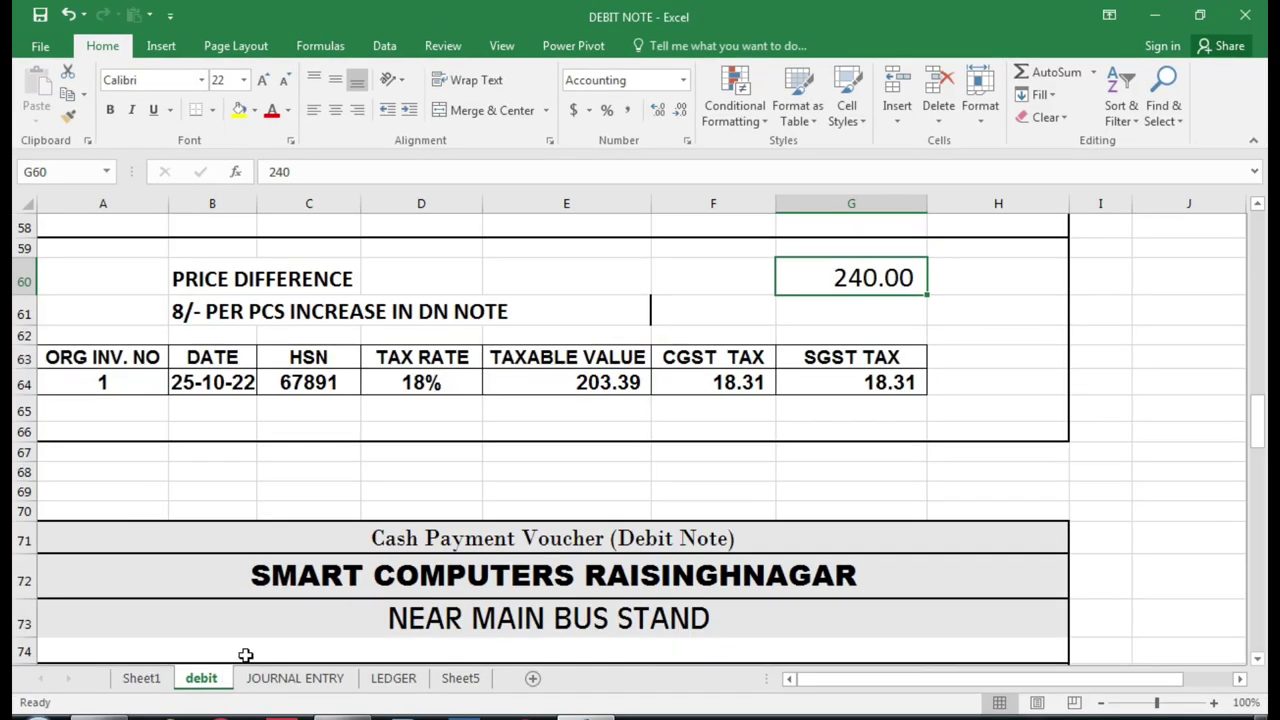
- Review the DN/002 journal entry, checking the XYZ TRADERS debit and the sale price difference, CGST and SGST credits
left_click(280, 681)
scroll(323, 514, "down", 5)
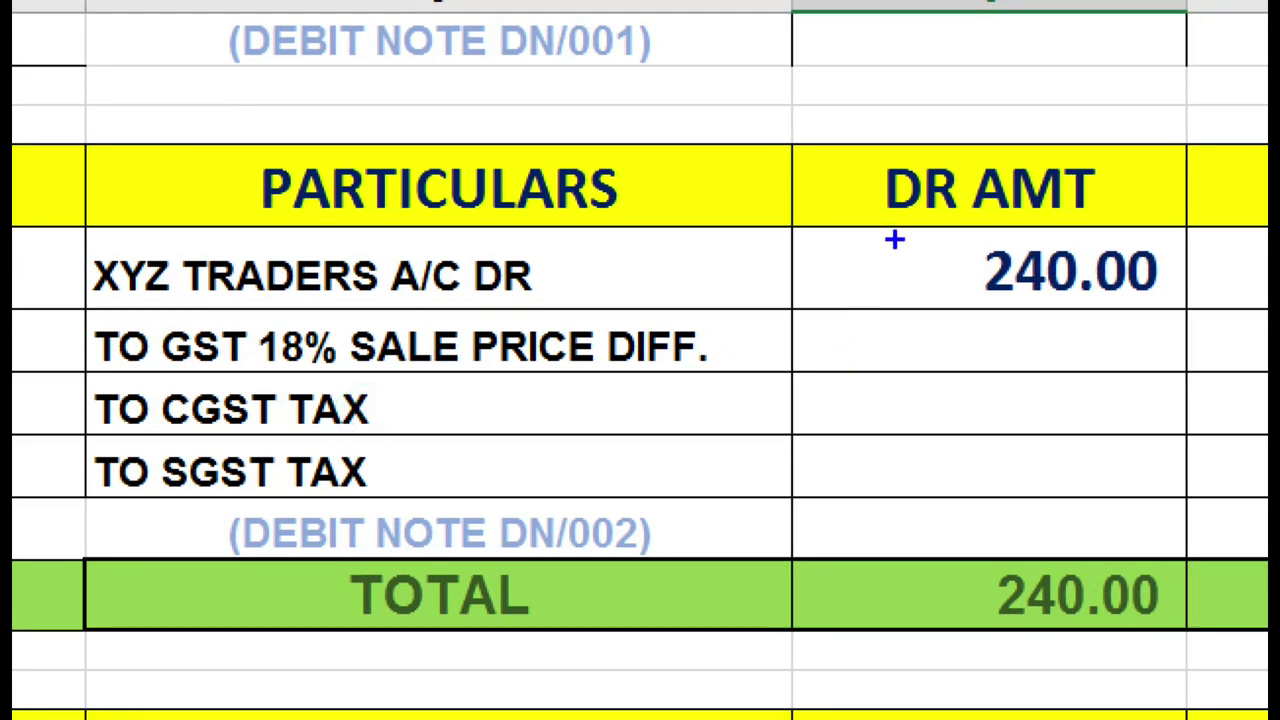
left_click_drag(914, 238, 1186, 306)
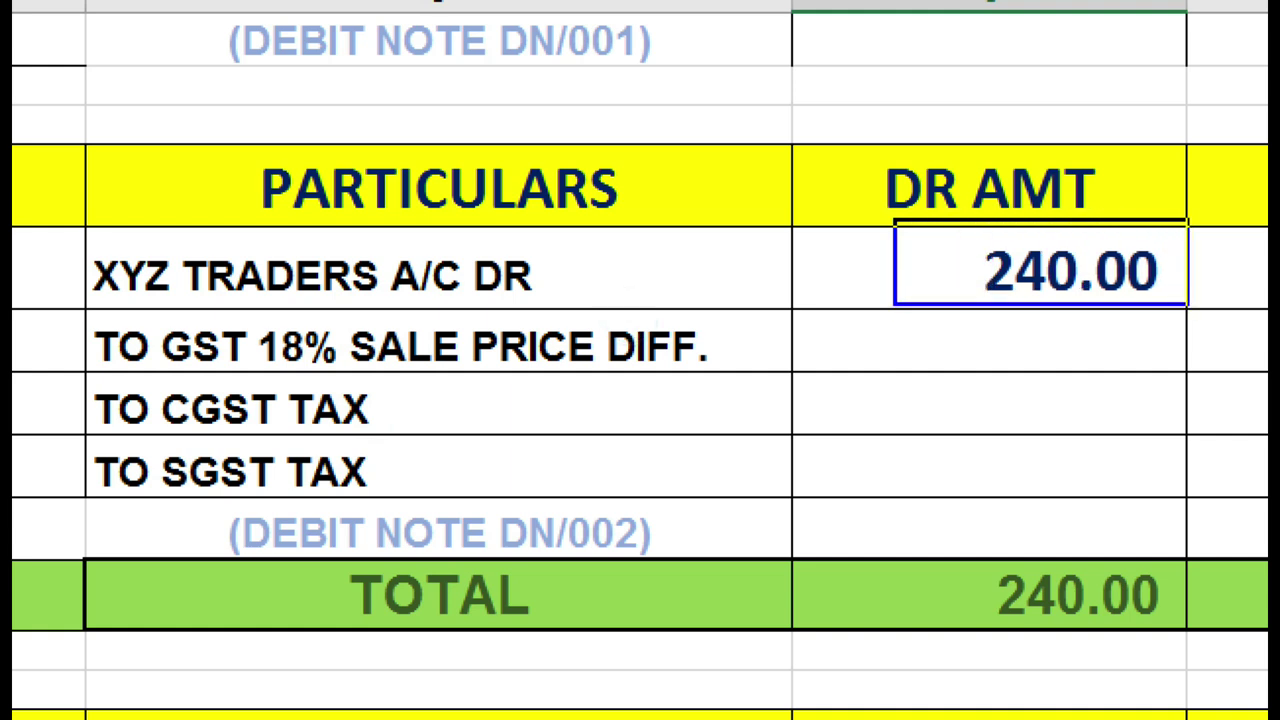
mouse_move(88, 291)
left_mouse_down()
mouse_move(418, 388)
mouse_move(792, 381)
left_mouse_up()
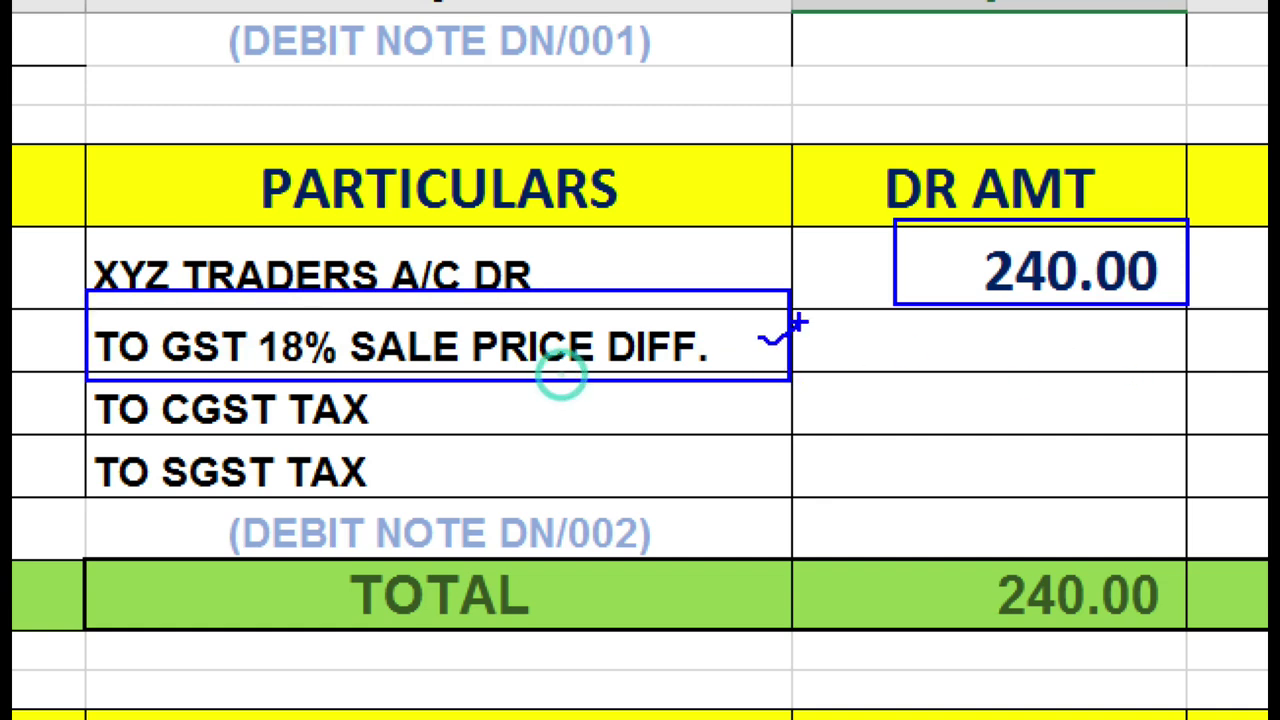
key("Escape")
left_click(823, 376)
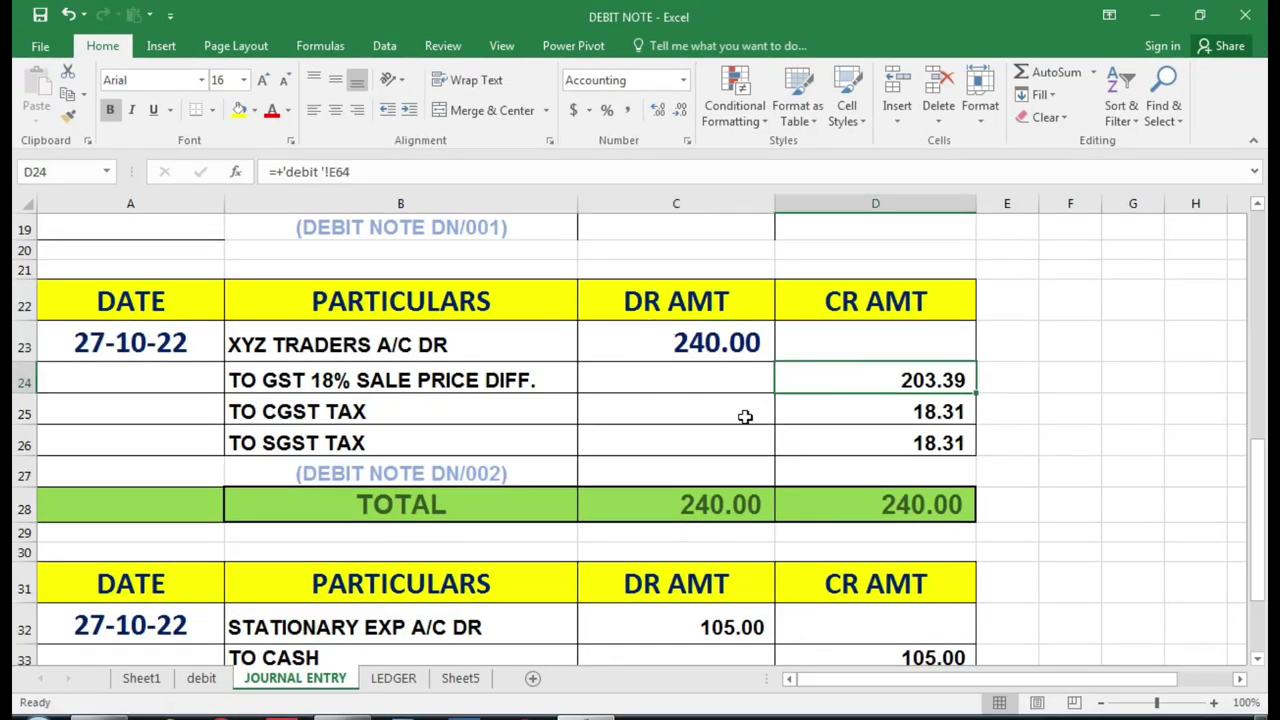
left_click(794, 414)
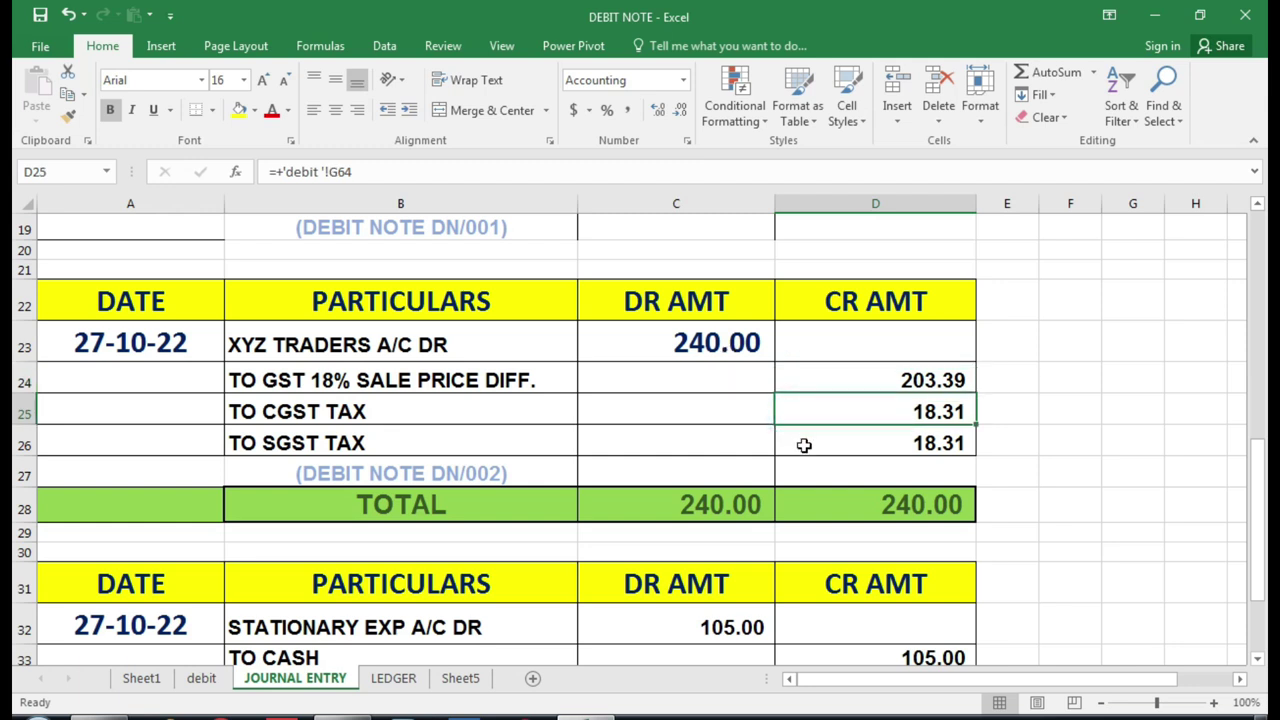
left_click(803, 442)
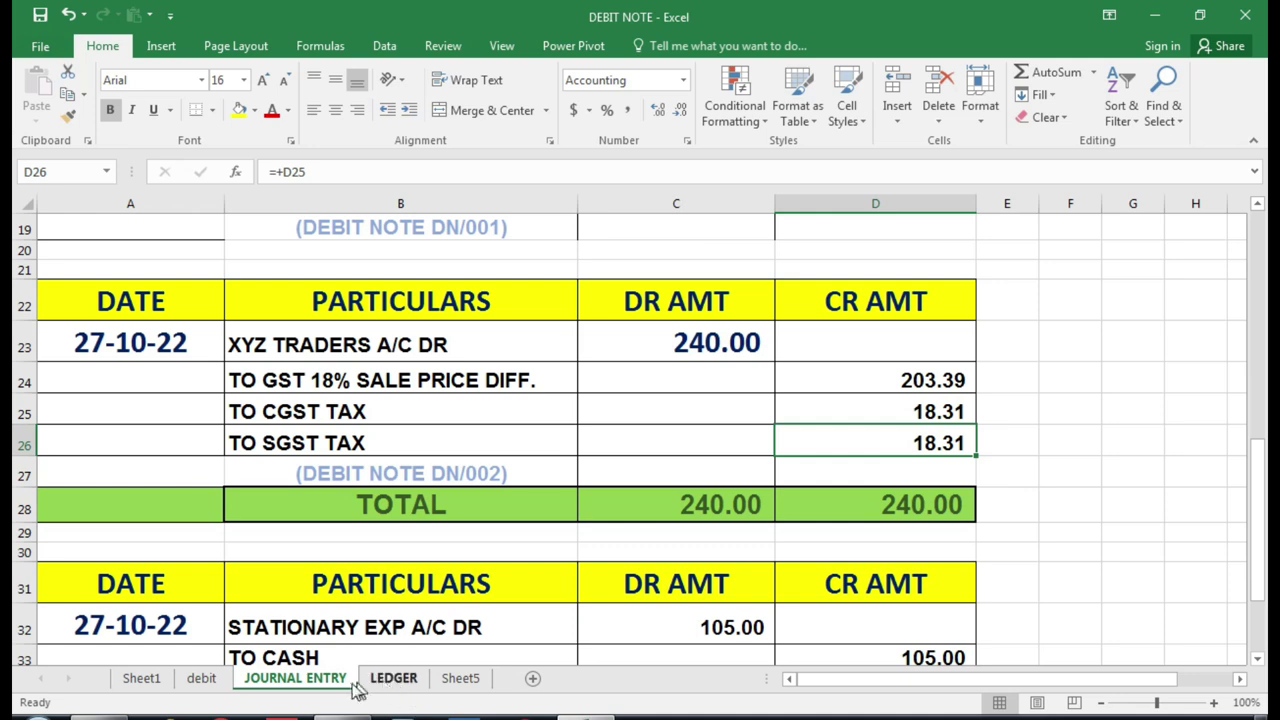
- Return to the debit sheet and highlight the Cash Payment Voucher (Debit Note) heading of voucher EXP/DN/001
left_click(206, 682)
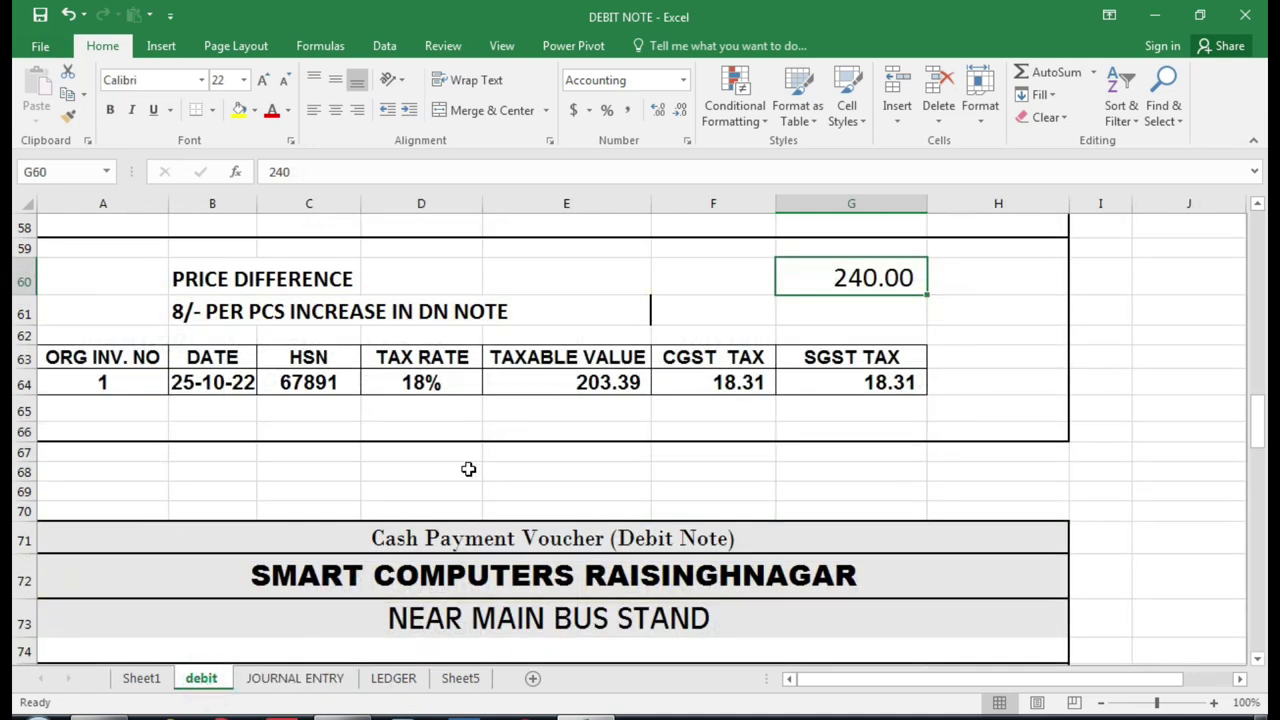
scroll(468, 469, "down", 4)
scroll(510, 412, "up", 1)
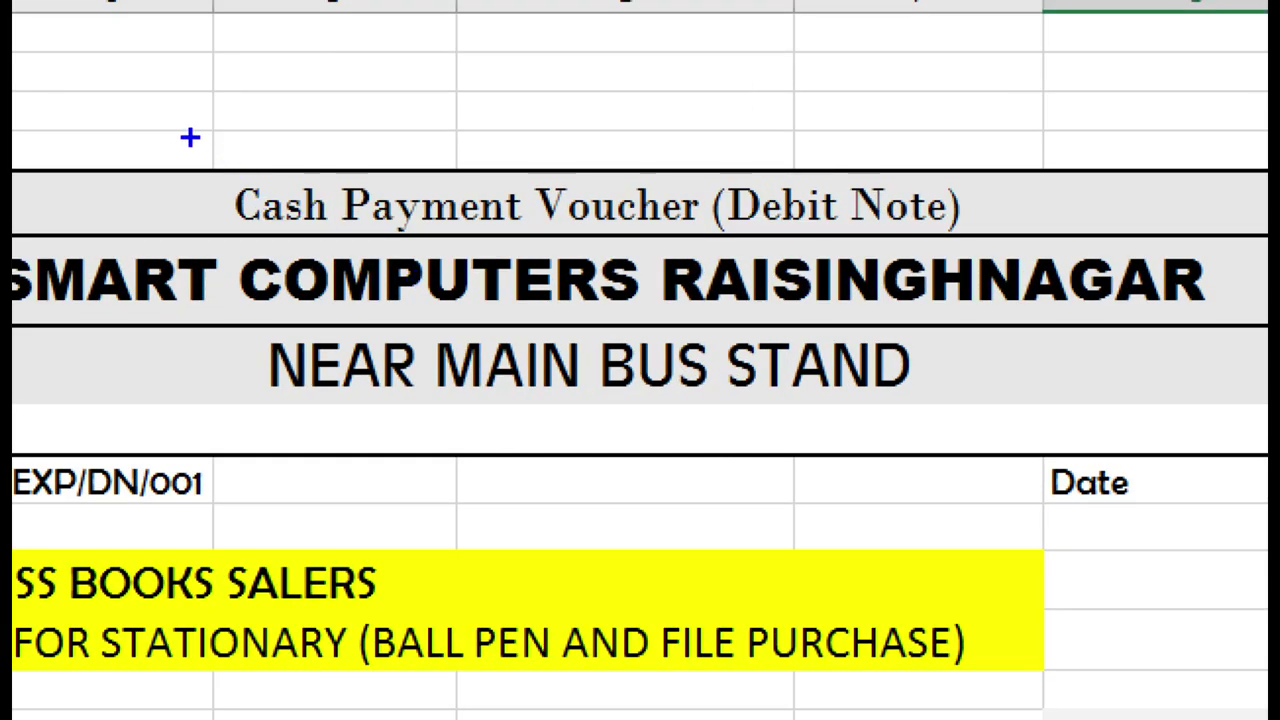
left_click_drag(345, 277, 513, 277)
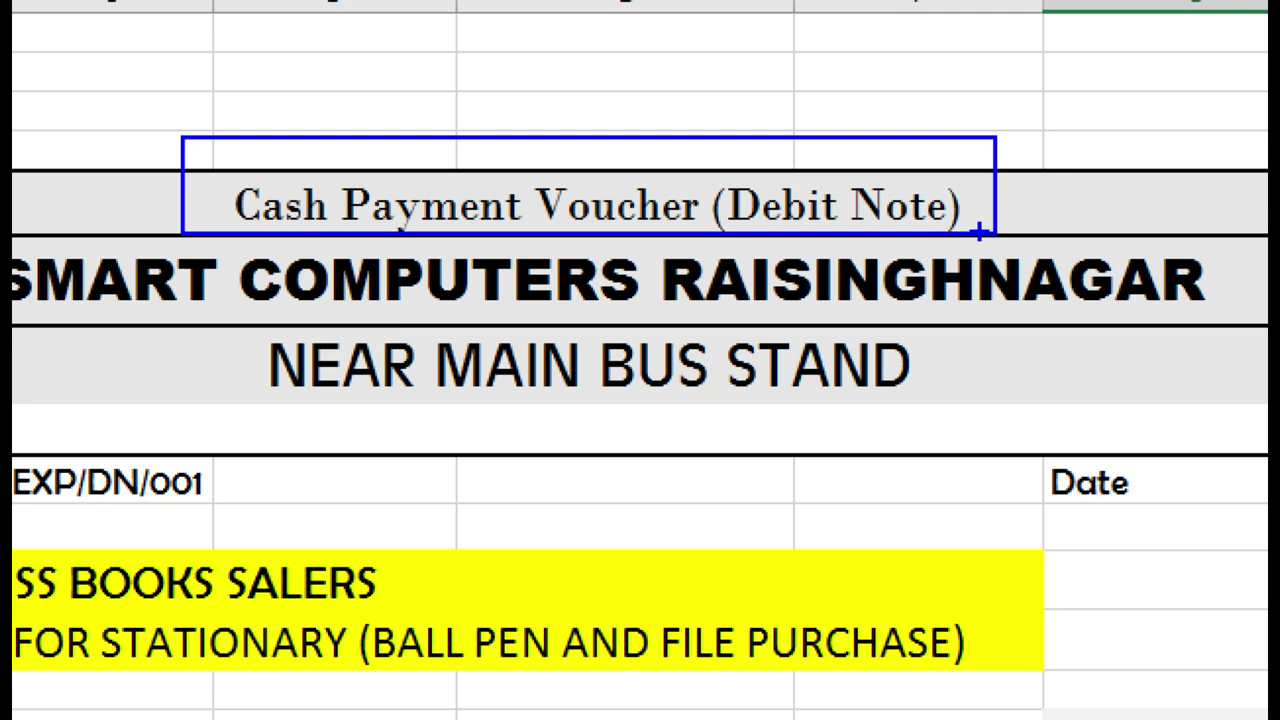
mouse_move(657, 82)
left_mouse_down()
mouse_move(728, 145)
mouse_move(757, 92)
mouse_move(804, 96)
left_mouse_up()
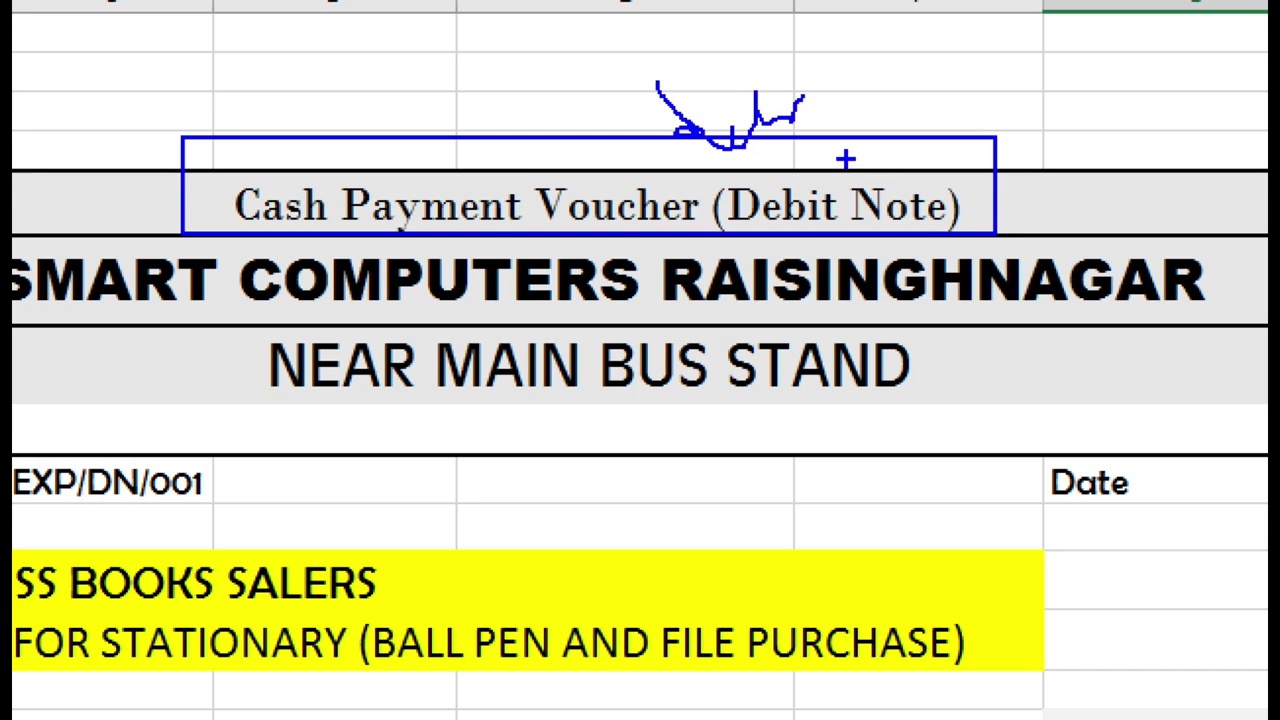
mouse_move(589, 523)
left_mouse_down()
mouse_move(620, 538)
mouse_move(753, 465)
left_mouse_up()
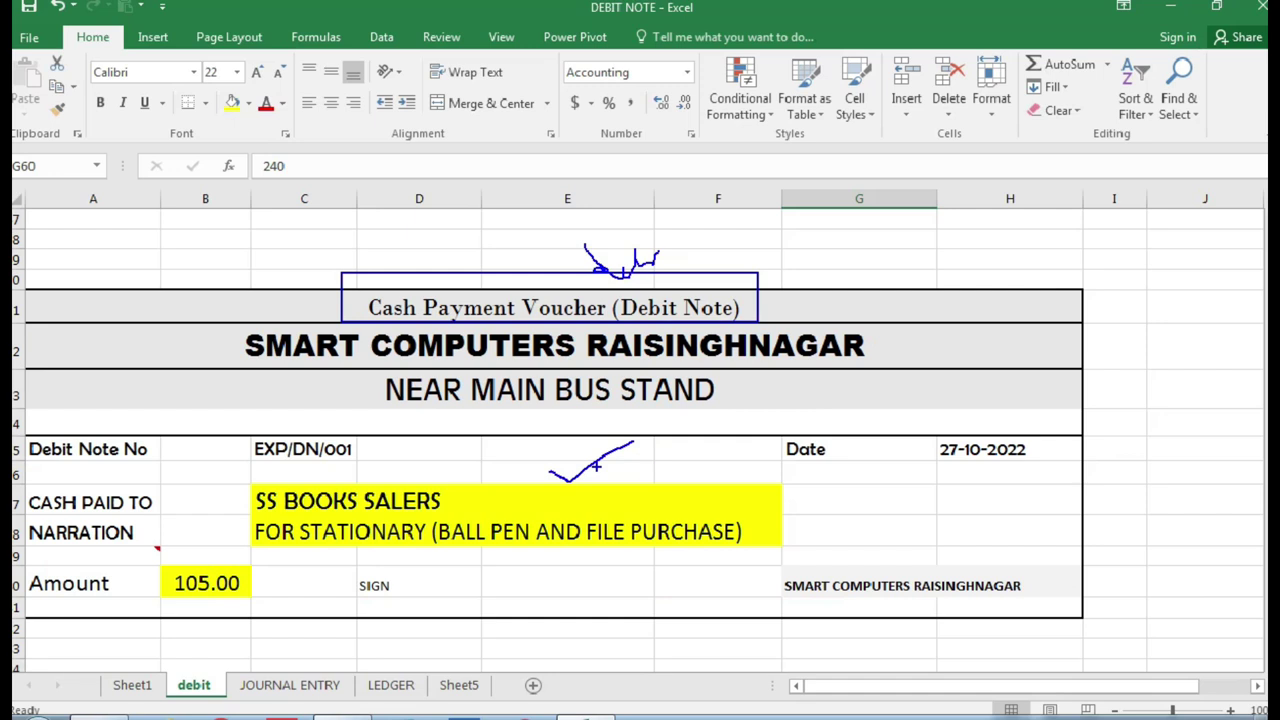
key("Escape")
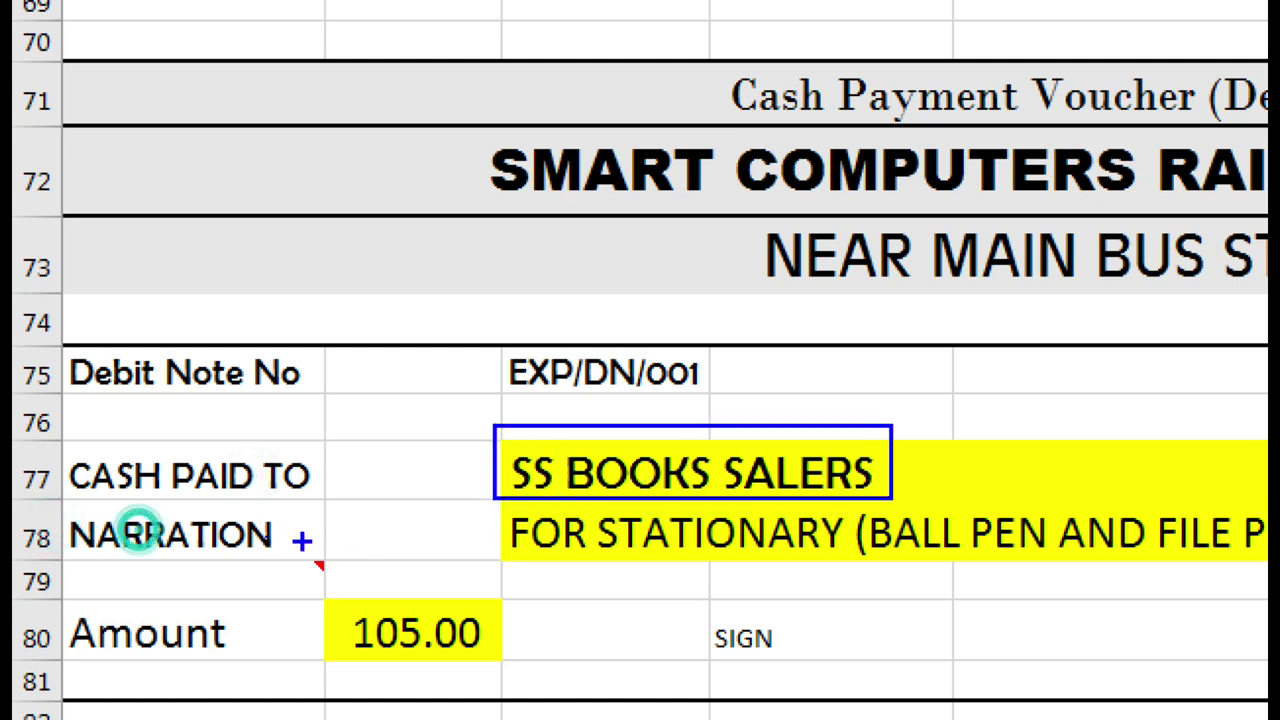
- Mark the narration, payee and amount on cash payment voucher EXP/DN/001
left_click_drag(497, 483, 1265, 578)
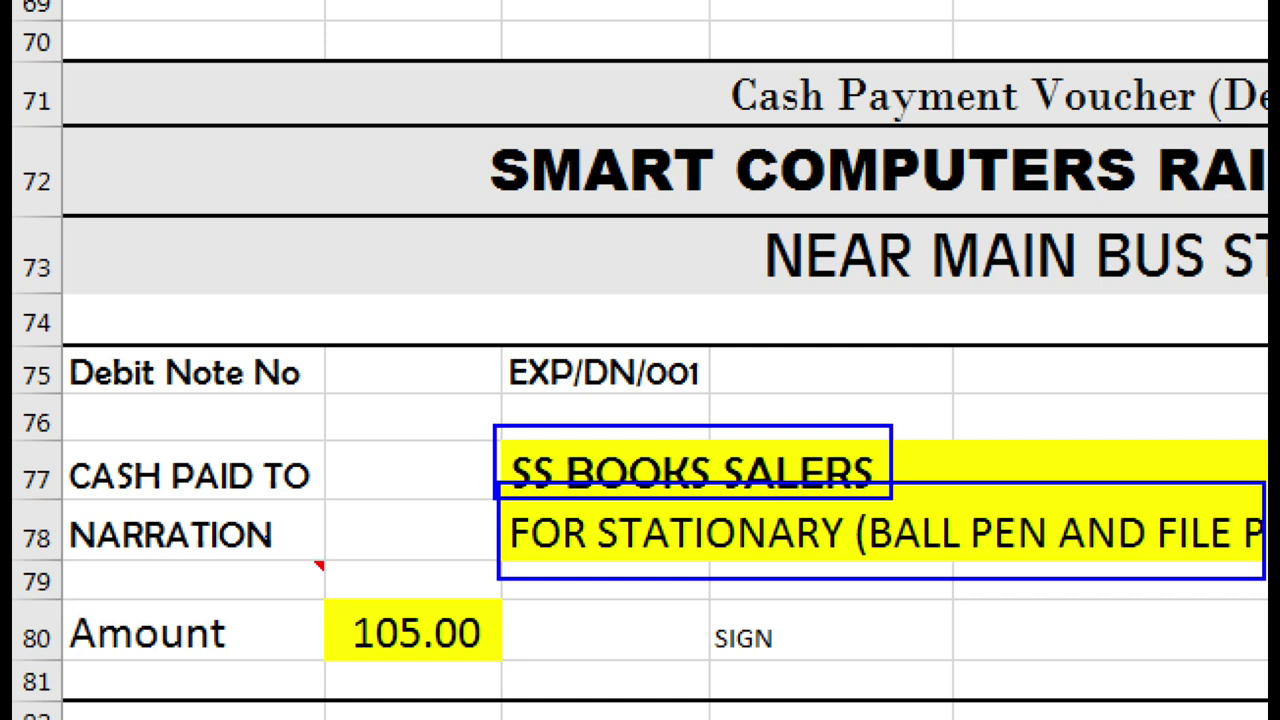
mouse_move(338, 565)
left_mouse_down()
mouse_move(320, 568)
mouse_move(462, 714)
mouse_move(356, 556)
mouse_move(253, 600)
left_mouse_up()
mouse_move(405, 466)
left_mouse_down()
mouse_move(422, 478)
mouse_move(518, 428)
left_mouse_up()
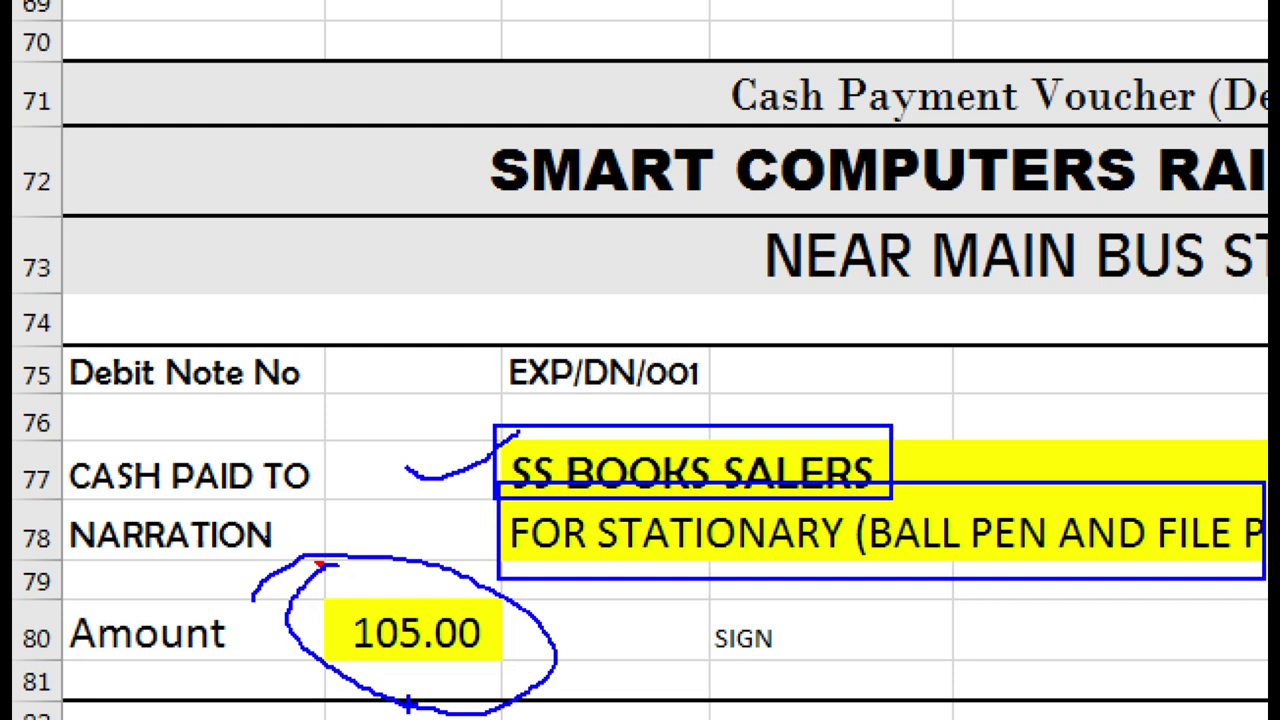
left_click_drag(241, 633, 325, 585)
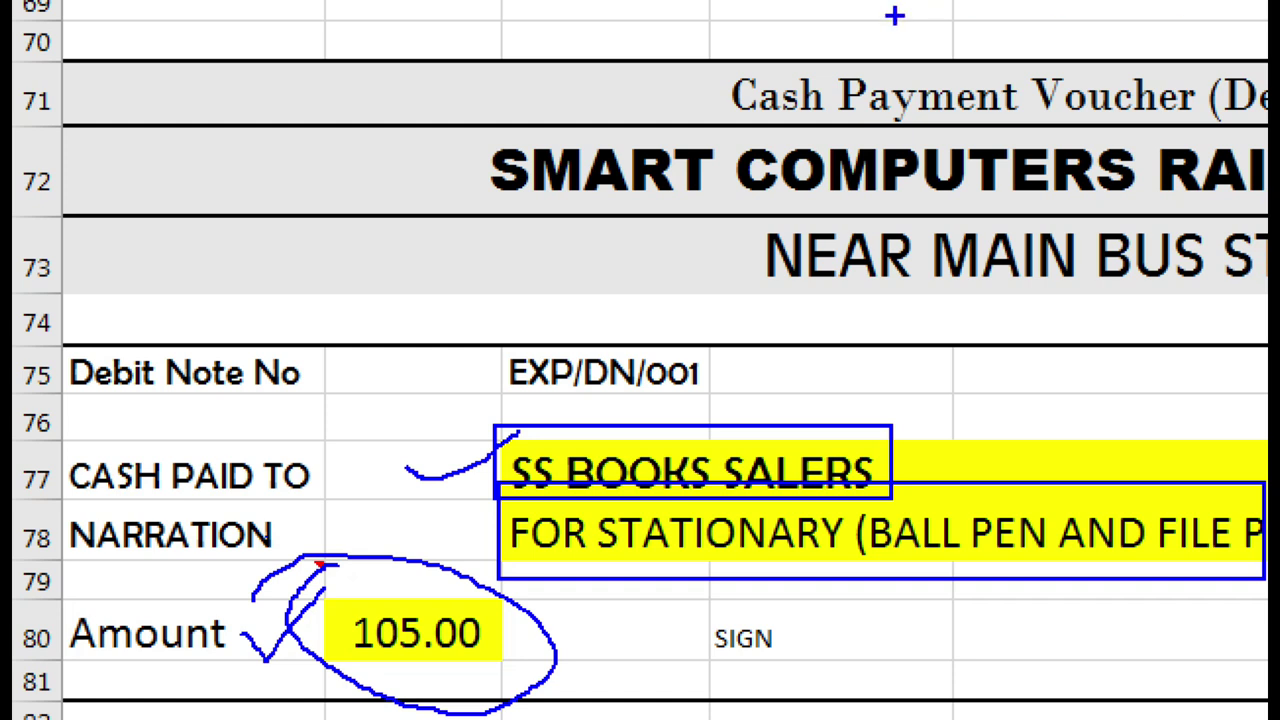
left_click_drag(530, 289, 572, 336)
key("Escape")
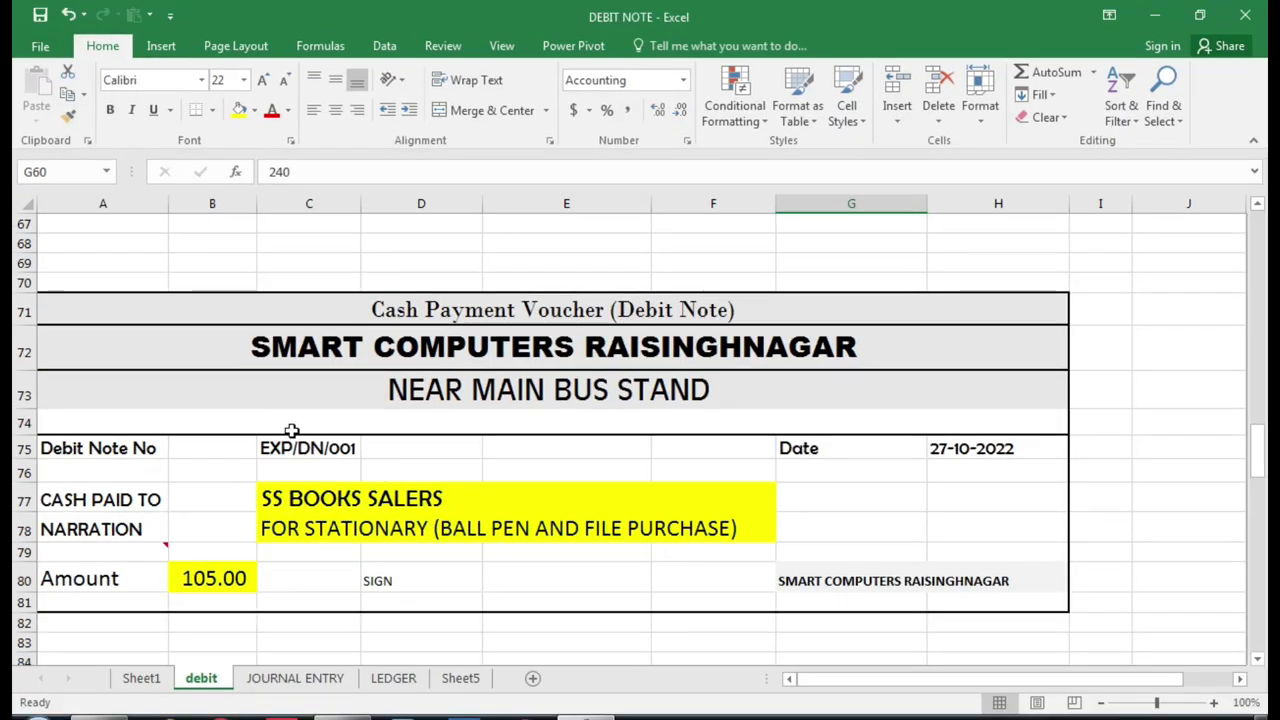
- Review the journal entry for debit note DN/EXP001, checking the STATIONARY EXP debit and the cash credit
left_click(290, 678)
scroll(435, 477, "down", 1)
scroll(435, 477, "down", 2)
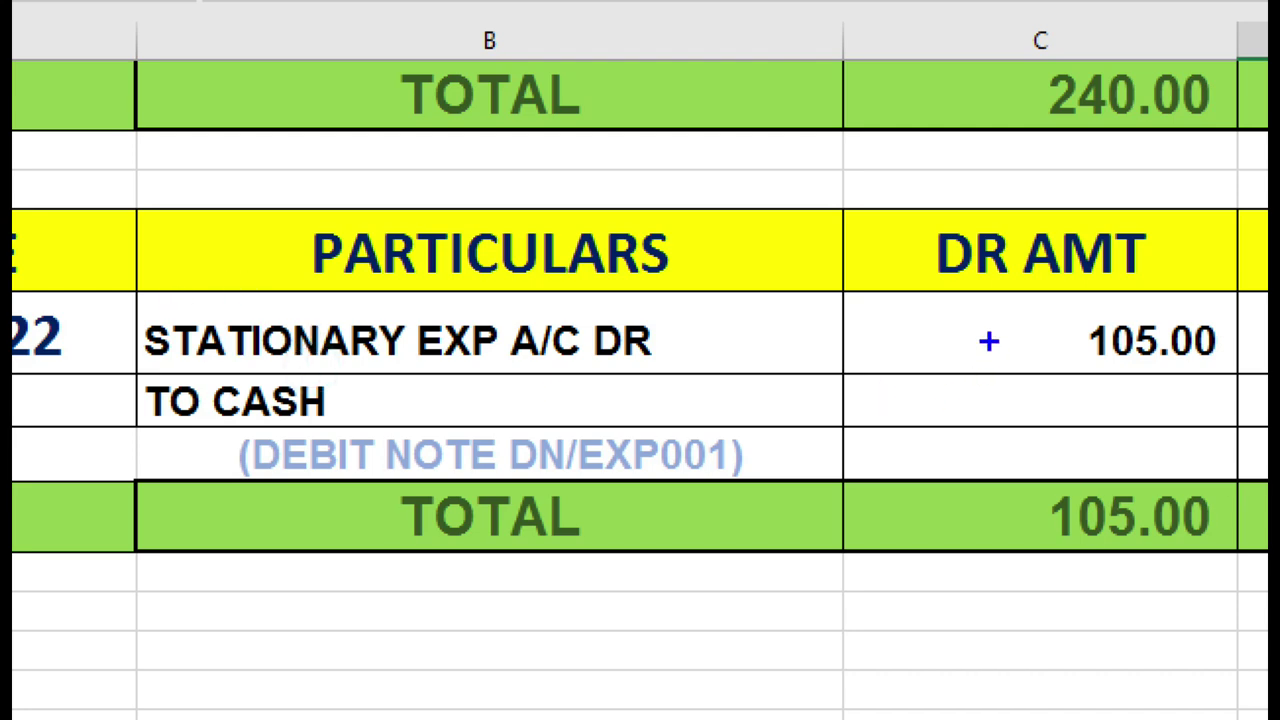
left_click_drag(988, 343, 1107, 296)
mouse_move(435, 399)
left_mouse_down()
mouse_move(457, 412)
mouse_move(583, 376)
left_mouse_up()
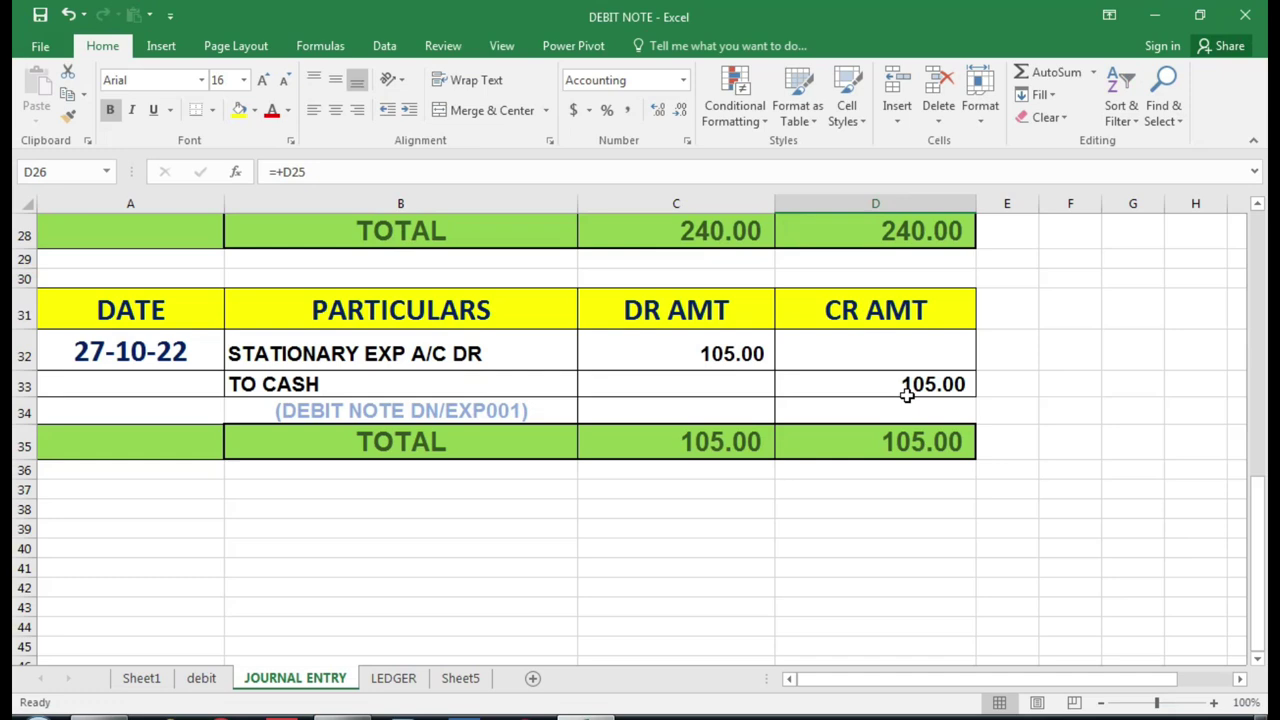
left_click(900, 384)
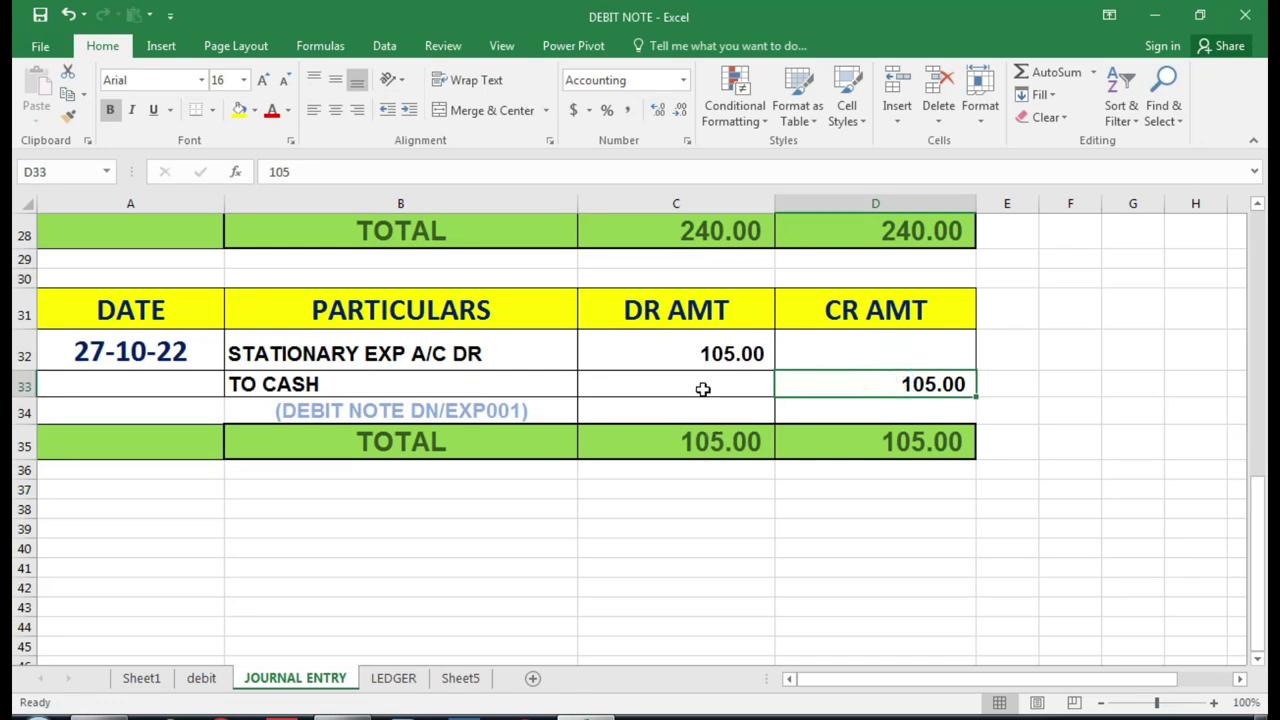
- Open the ledger sheet and mark the XYZ TRADERS account heading, its three debit amounts and the final closing balance
left_click(383, 678)
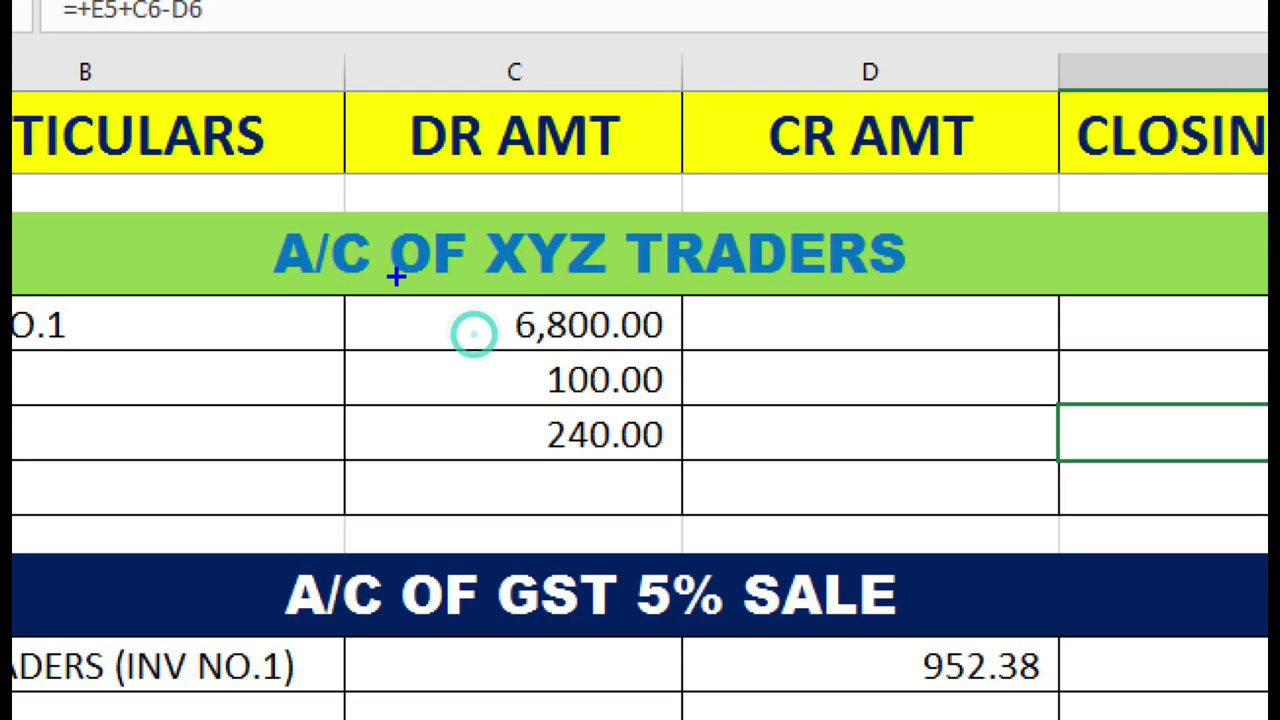
left_click_drag(361, 268, 547, 339)
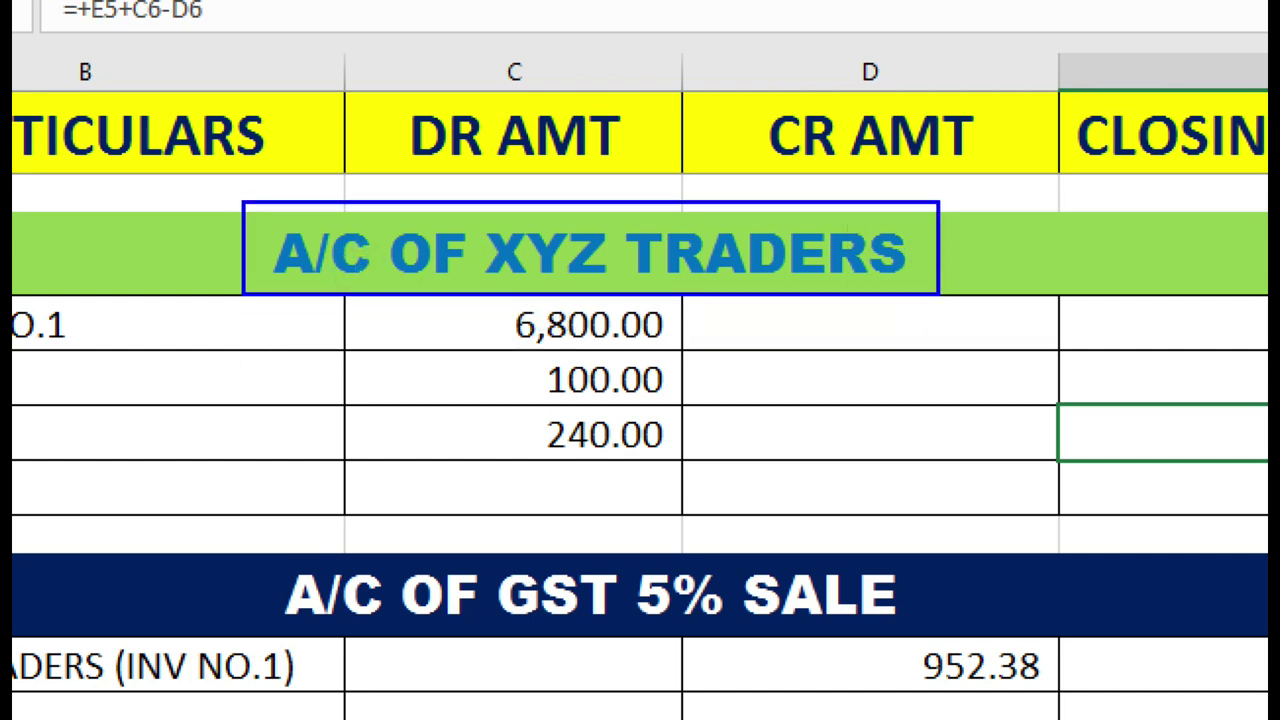
left_click_drag(418, 322, 470, 308)
left_click_drag(399, 375, 445, 372)
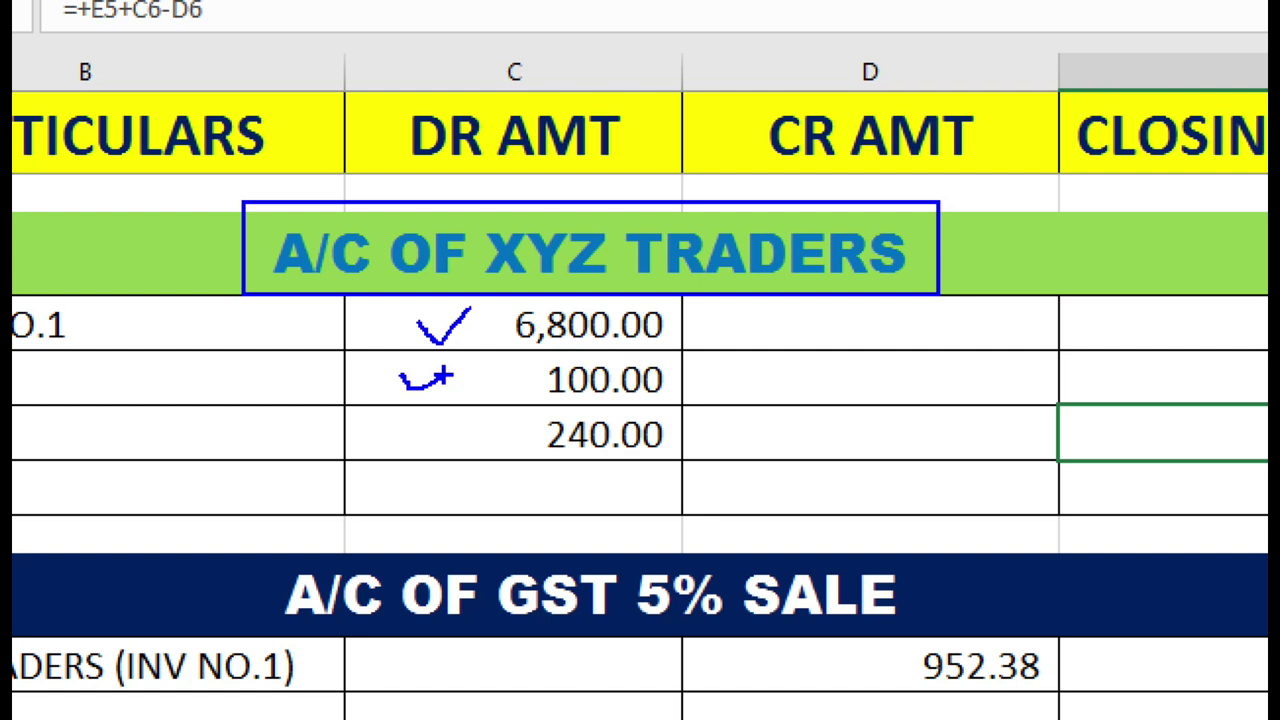
left_click_drag(421, 429, 470, 421)
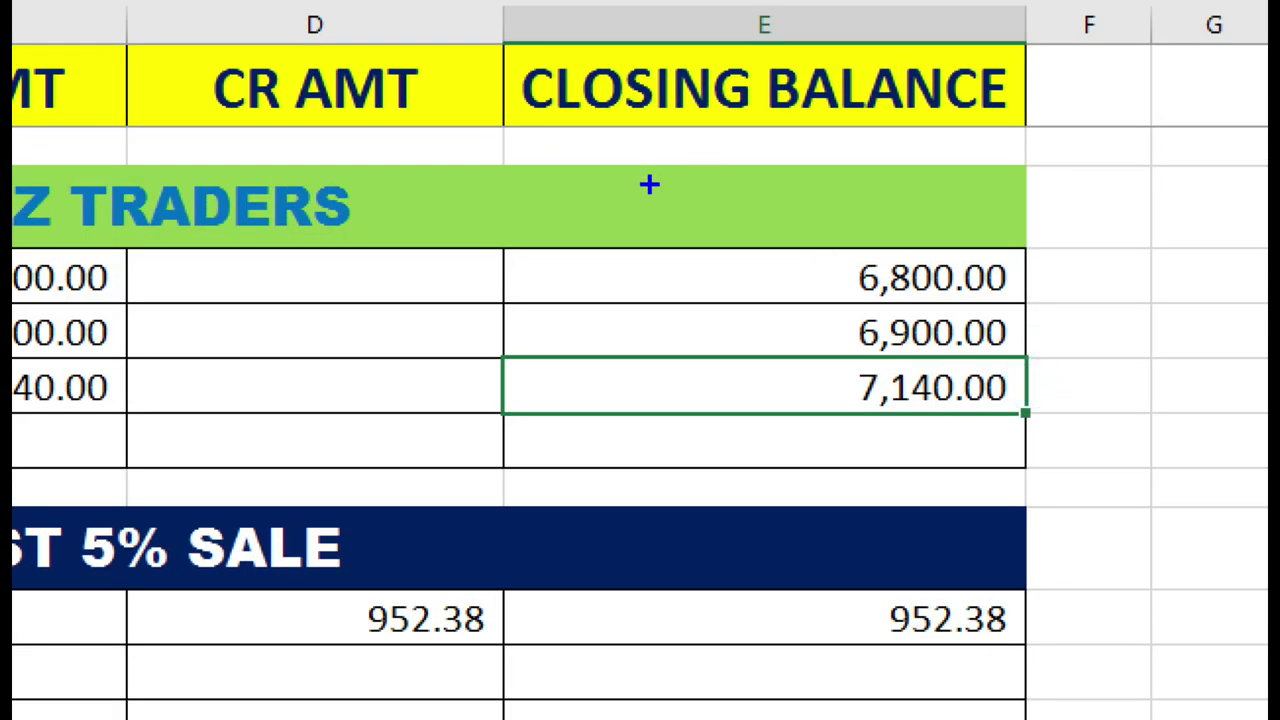
mouse_move(763, 348)
left_mouse_down()
mouse_move(818, 403)
mouse_move(1040, 418)
left_mouse_up()
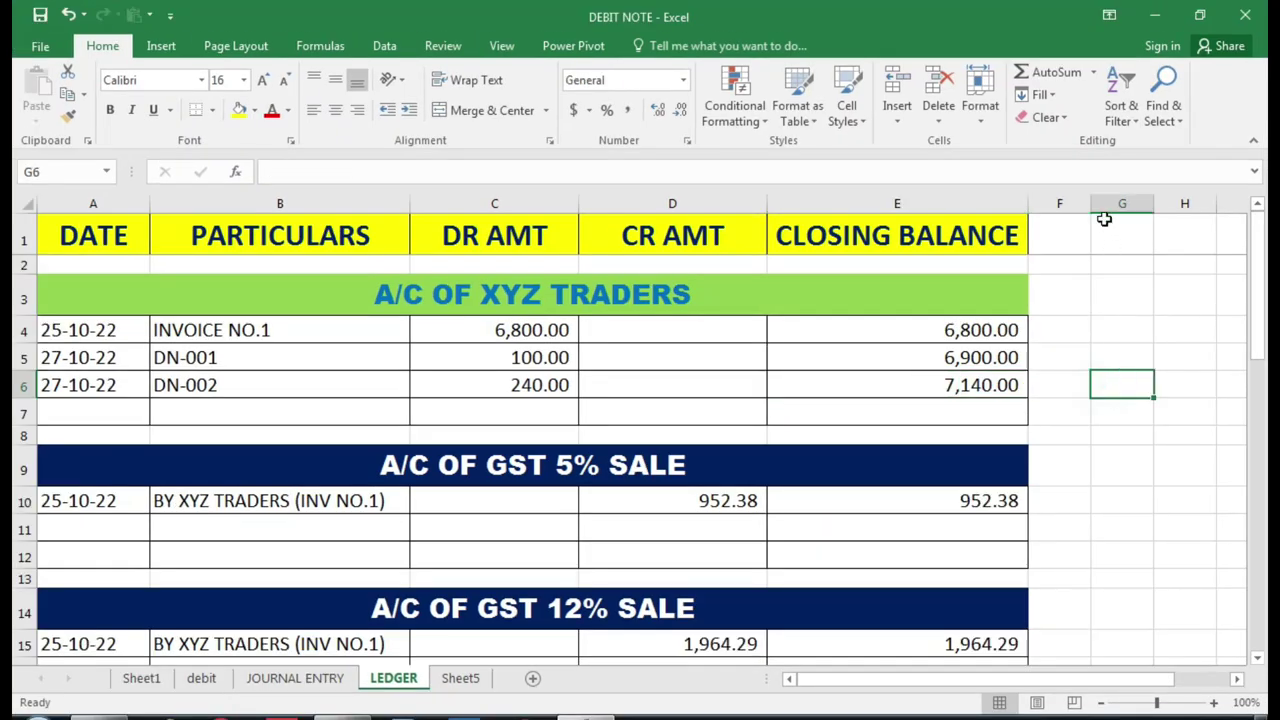
- Widen column F and enter 7140 in F6 beside the DN-002 closing balance of XYZ TRADERS
left_click_drag(1088, 204, 1157, 204)
left_click(1082, 384)
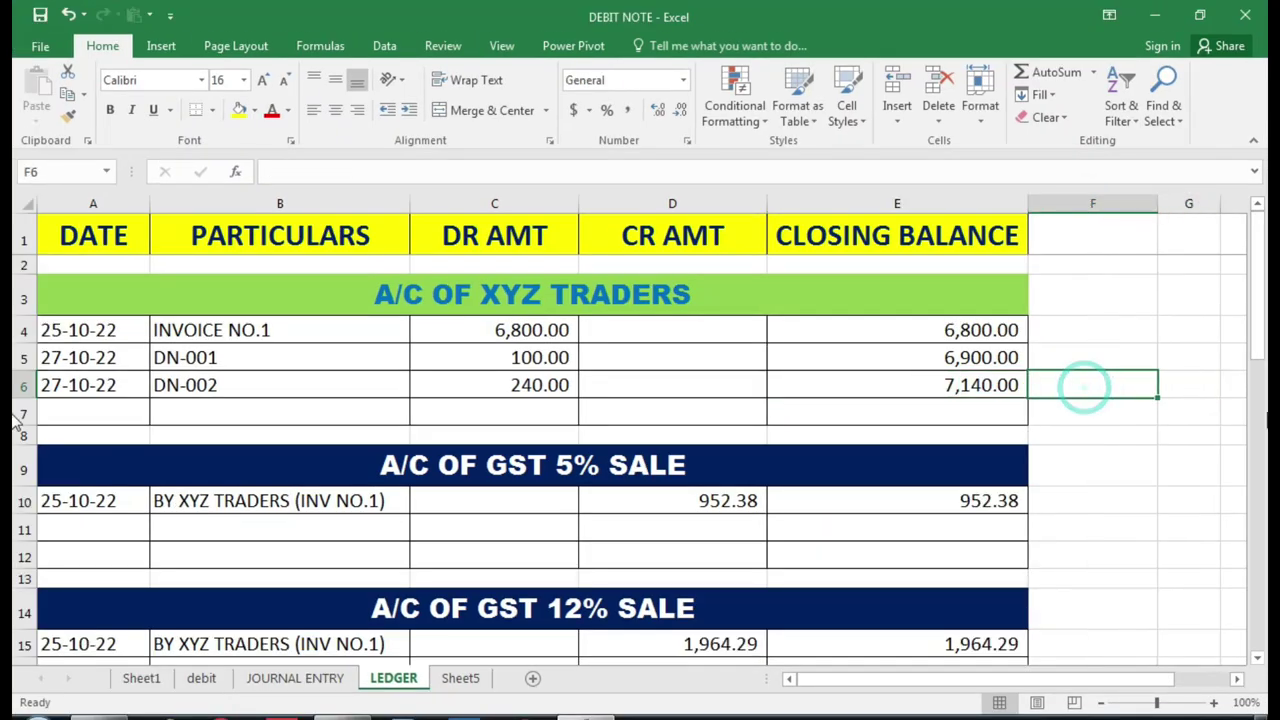
type("7140")
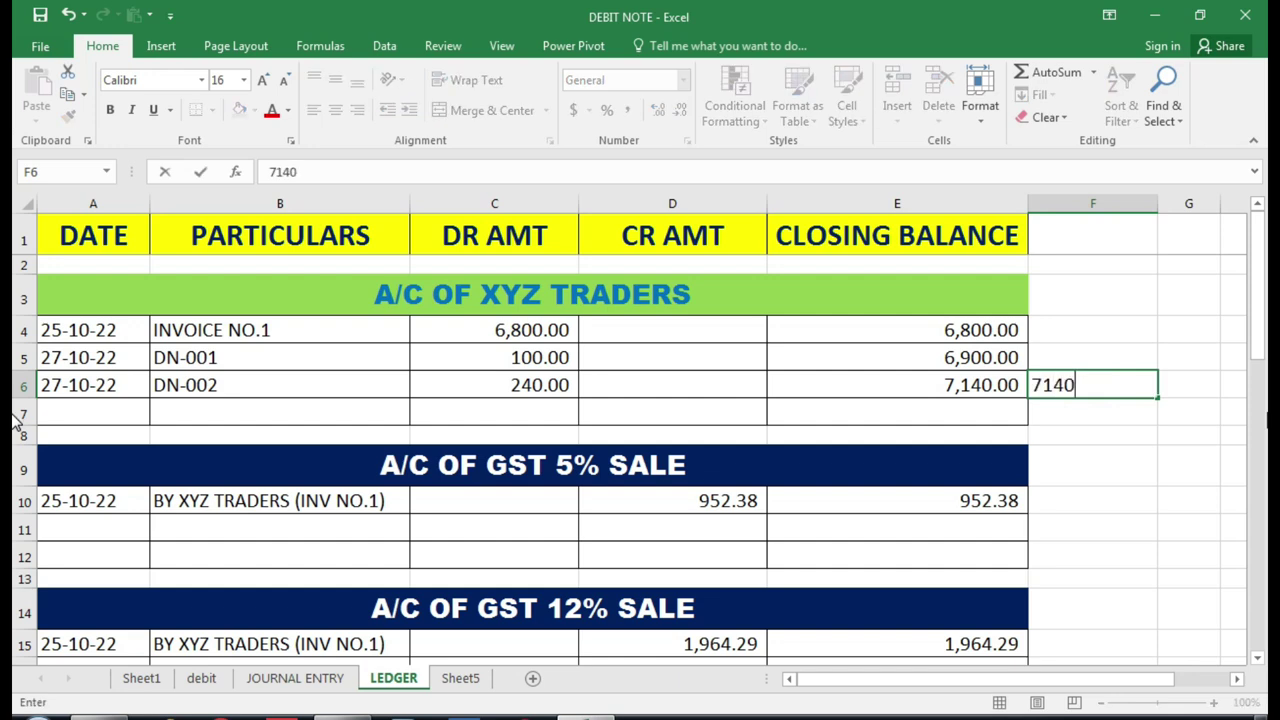
key("Return")
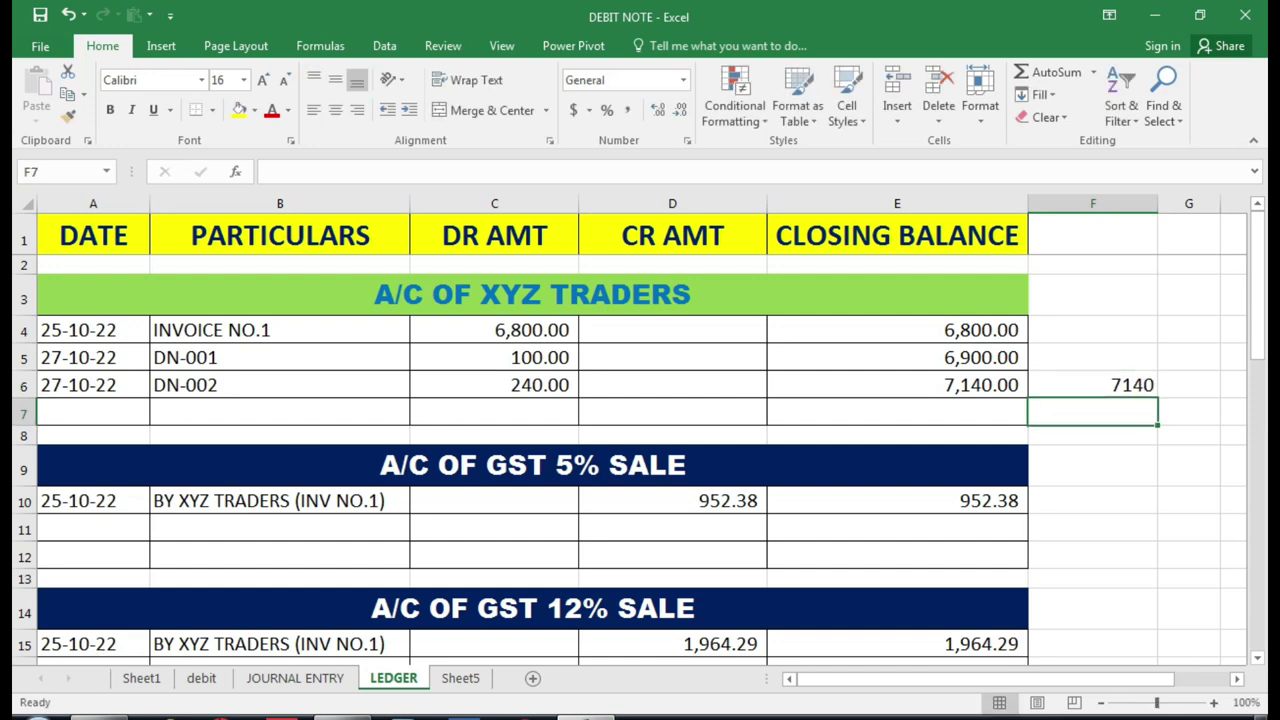
- Return to the tax invoice on the debit sheet and enter 100 in H14 of the Taxable Total column
left_click(210, 682)
scroll(454, 477, "up", 12)
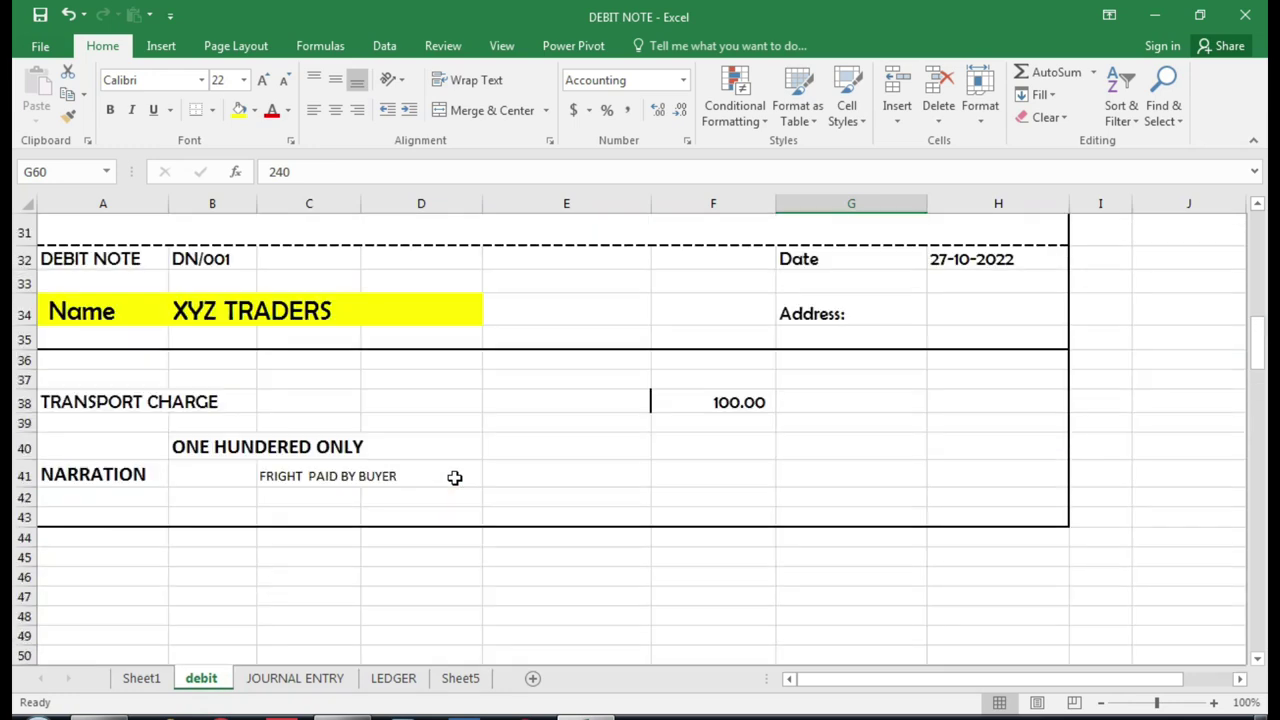
scroll(454, 477, "up", 10)
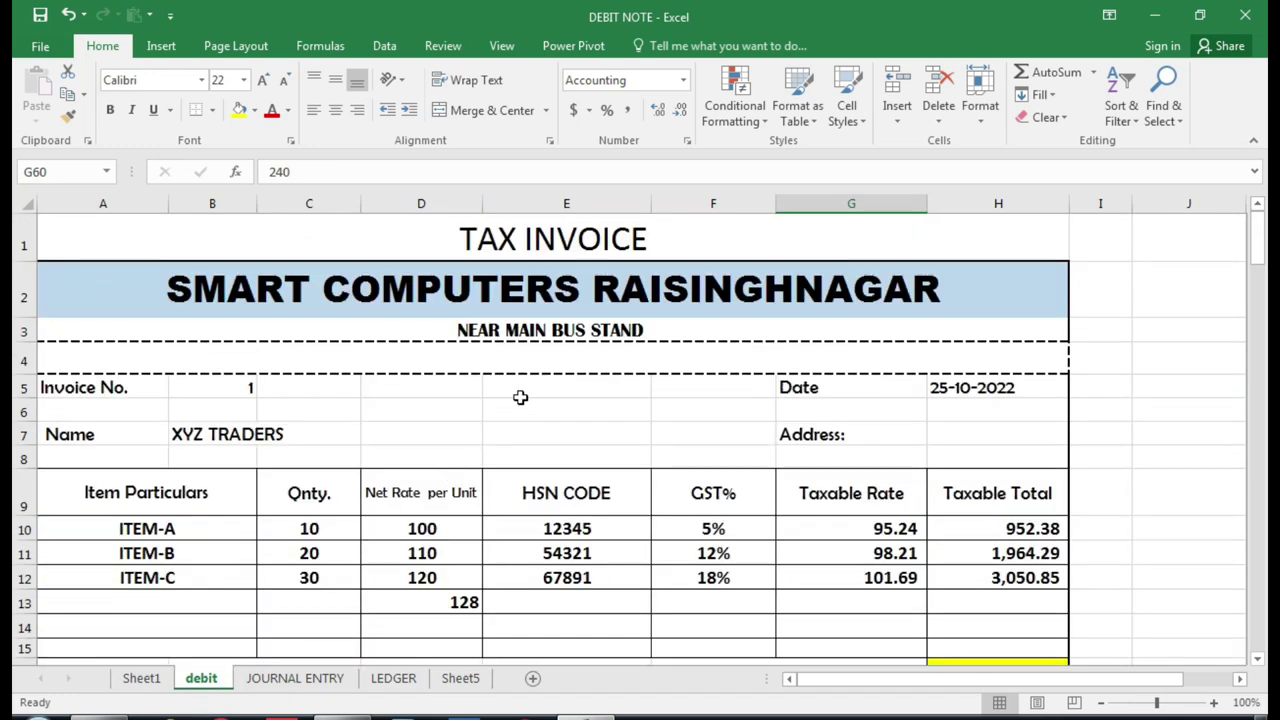
scroll(521, 402, "down", 2)
left_click(982, 418)
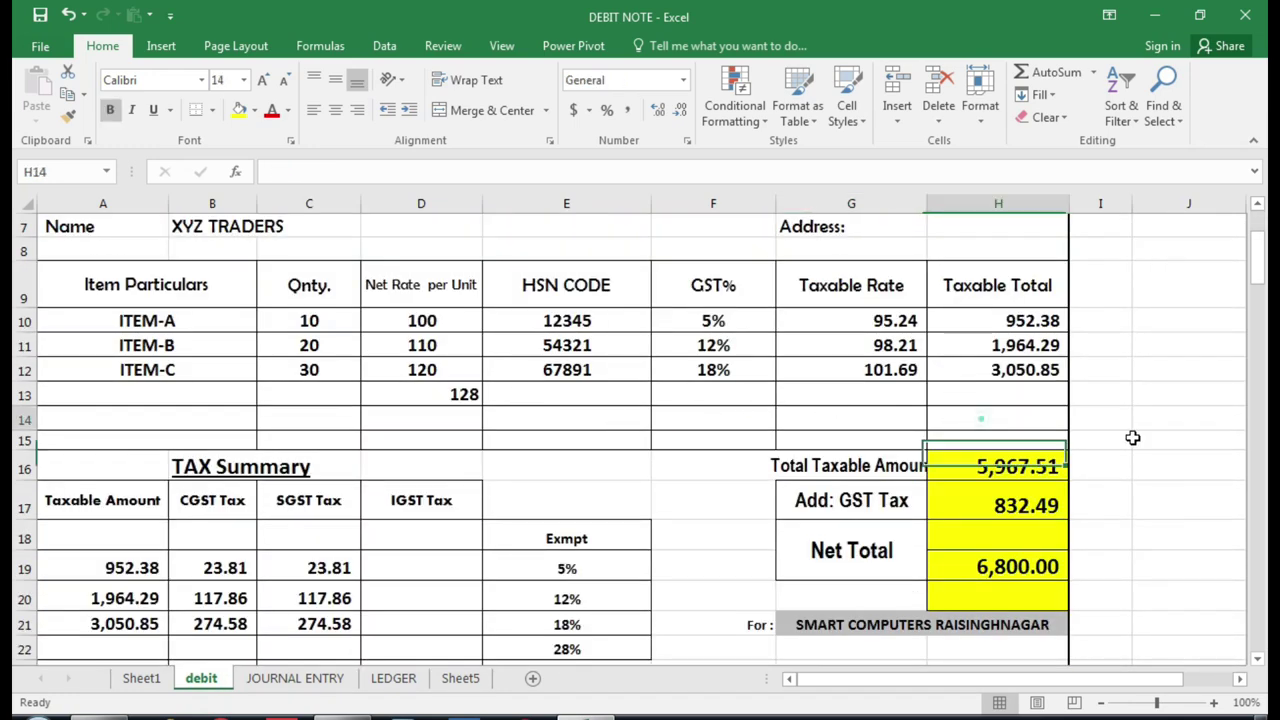
type("100")
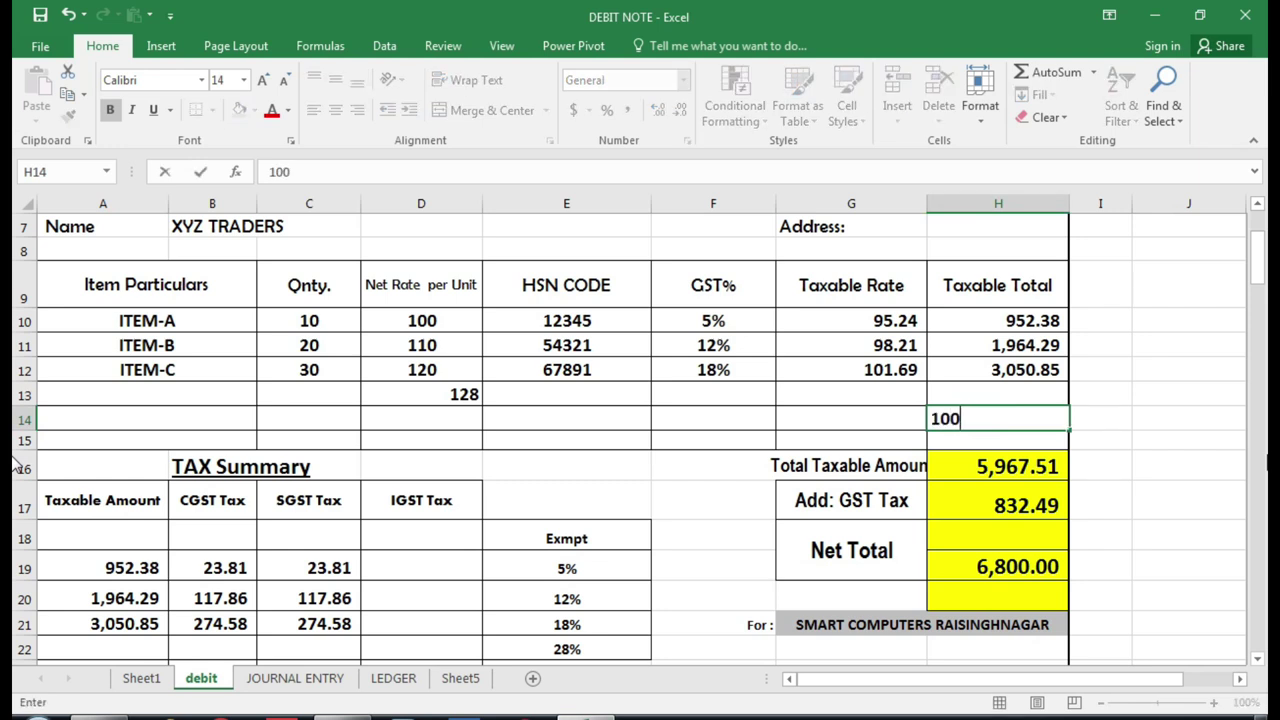
key("Return")
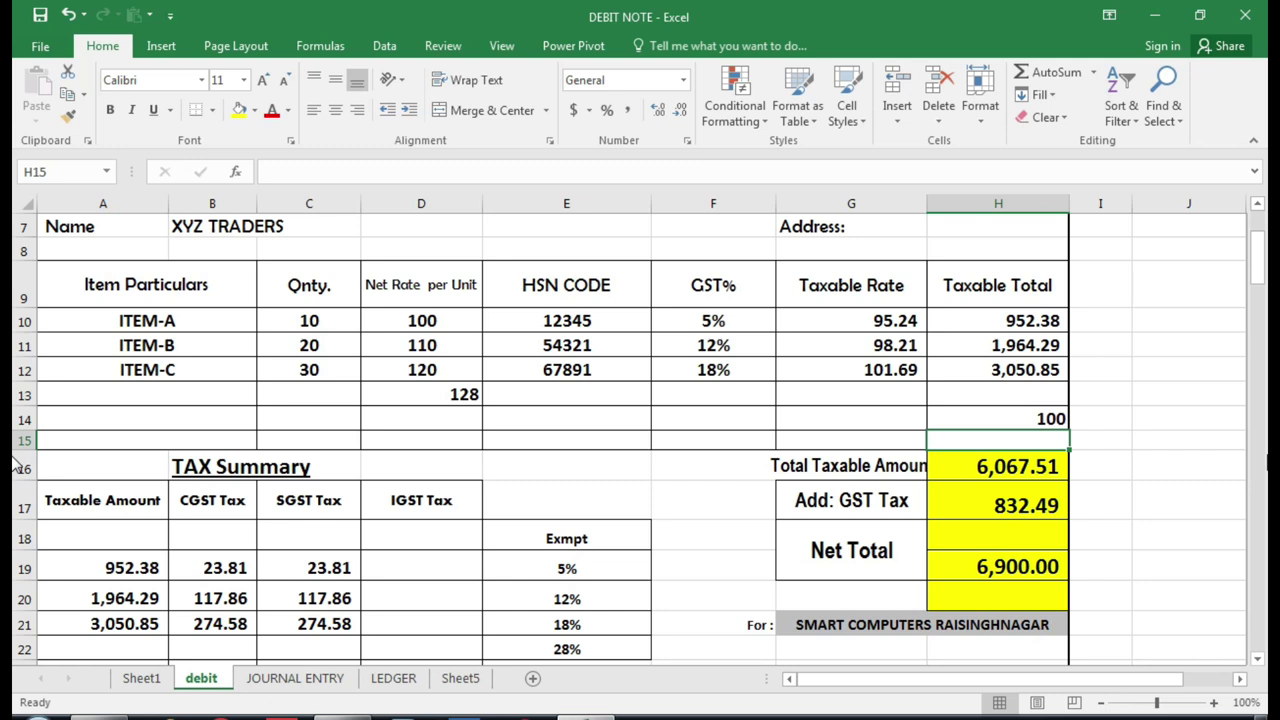
- Set ITEM-C's net rate per unit on the tax invoice to 128
key("Up")
key("Up")
key("Left")
key("Left")
key("Left")
key("Left")
key("Left")
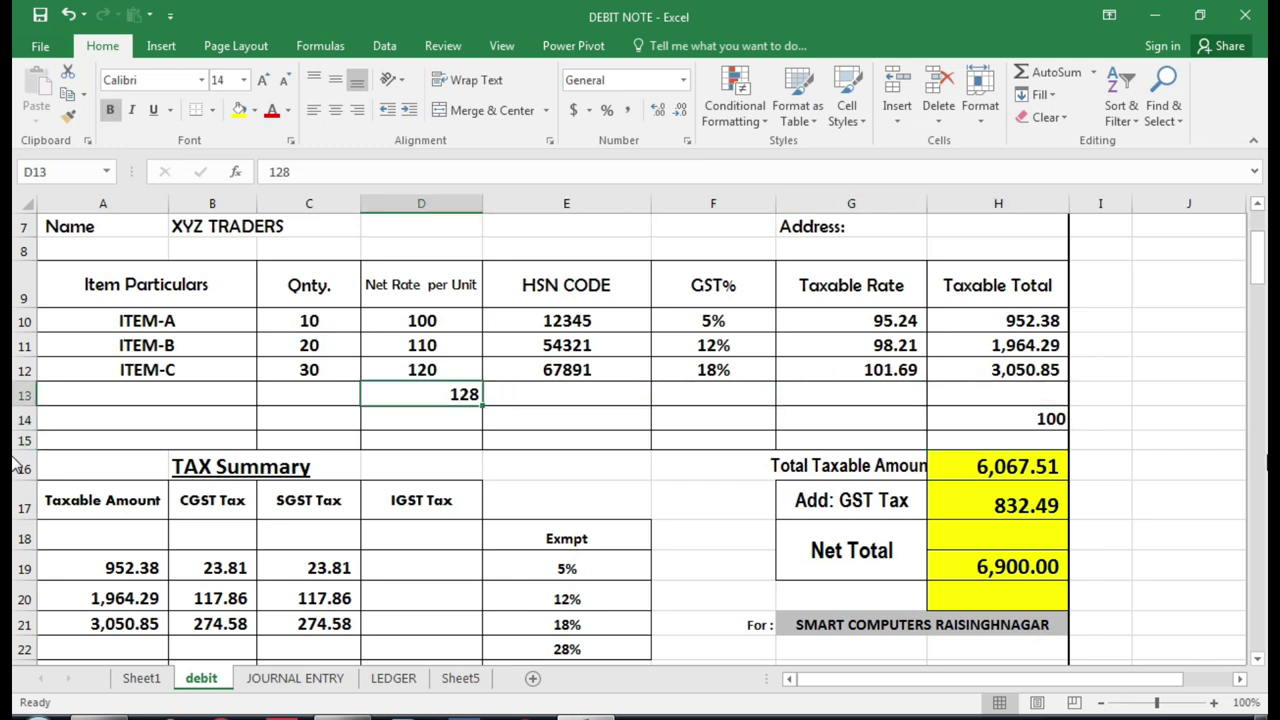
key("Up")
key("Right")
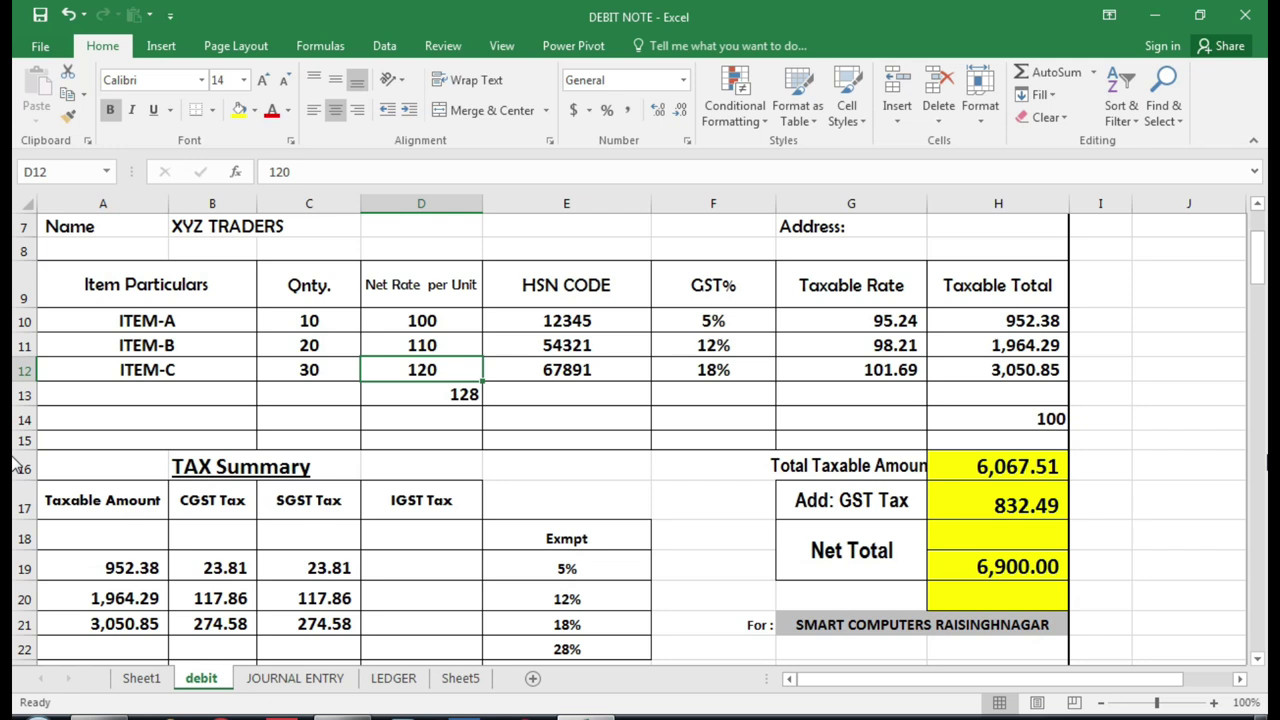
type("128")
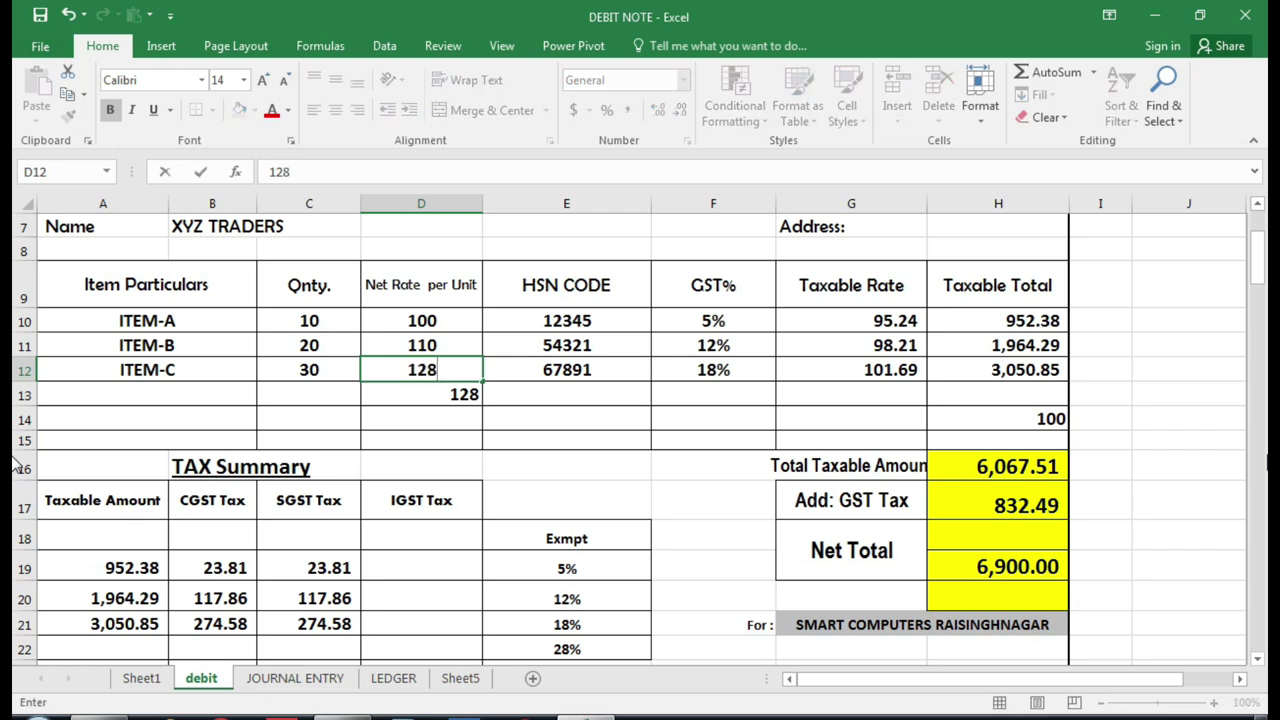
key("Return")
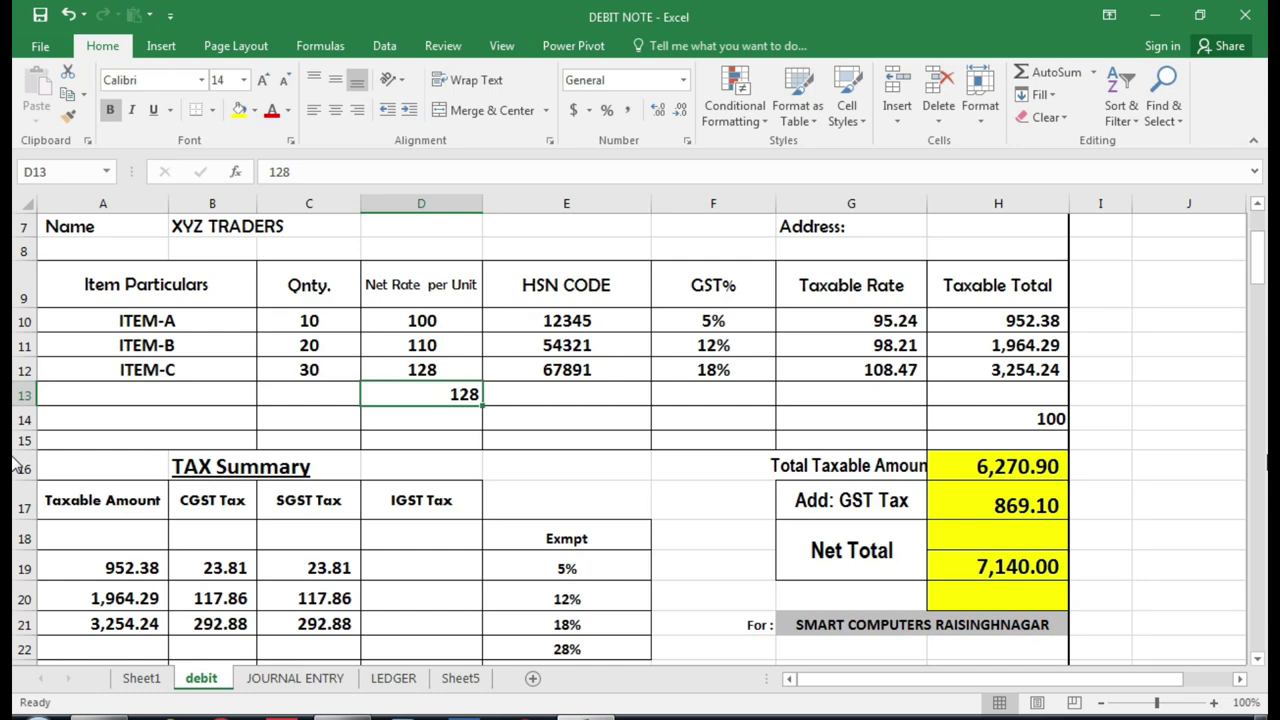
- Compare the invoice's net total with the XYZ TRADERS ledger balance, and check the 18% taxable amount in the tax summary
left_click(997, 568)
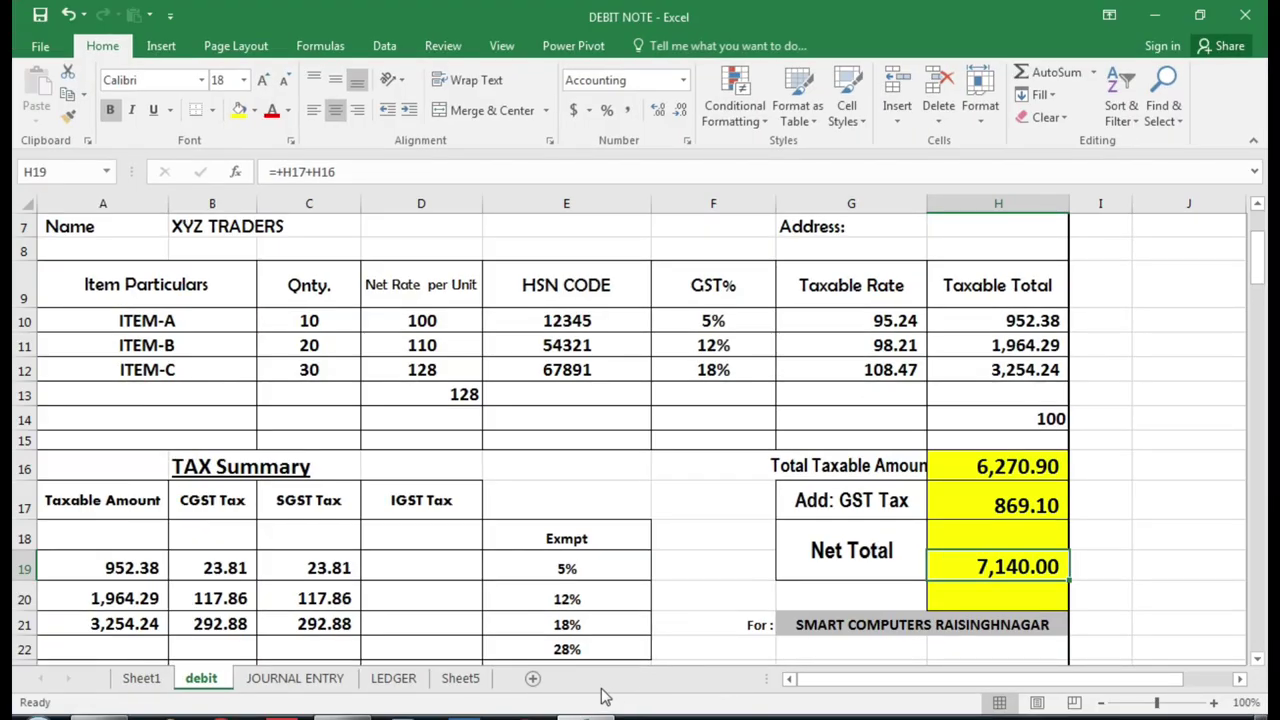
left_click(393, 678)
left_click(1100, 386)
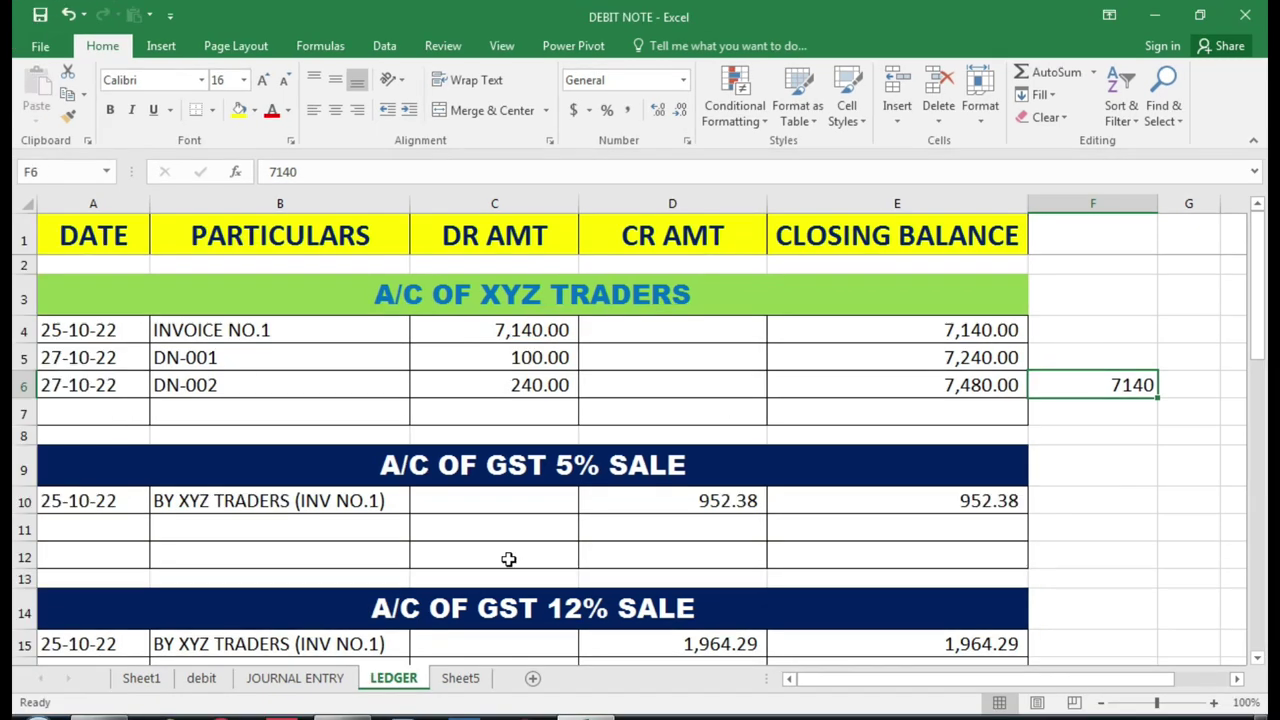
left_click(201, 679)
left_click(1010, 413)
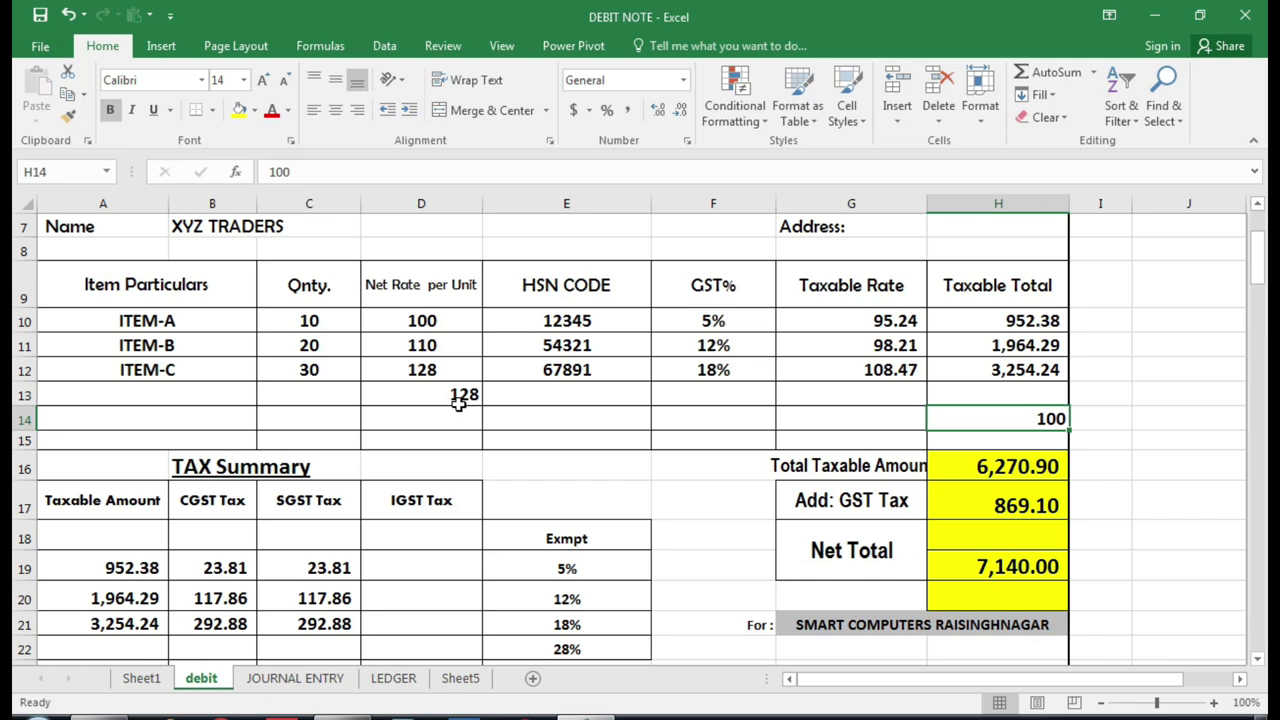
scroll(157, 507, "down", 1)
left_click(115, 529)
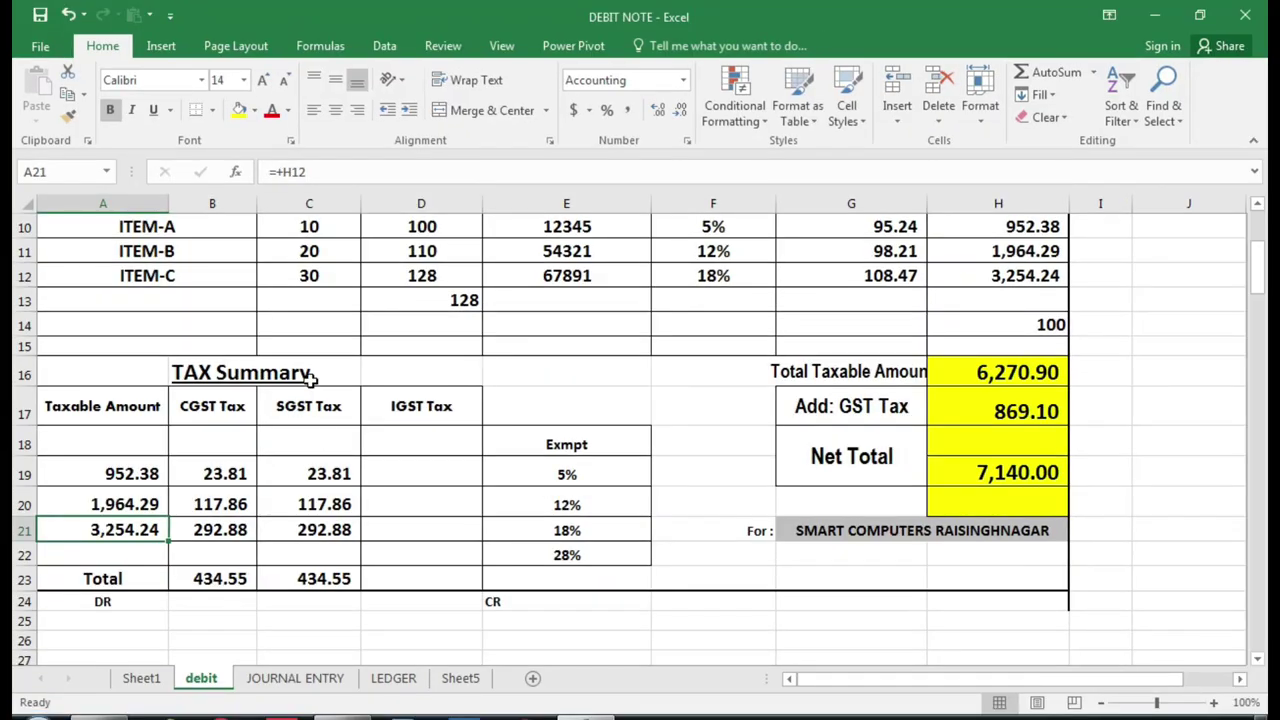
- Set ITEM-C's net rate per unit back to 120
left_click(395, 277)
key("BackSpace")
type("0")
key("Return")
- Set the extra charge in H14 of the invoice's Taxable Total column to 0
key("Right")
key("Right")
key("Right")
key("Right")
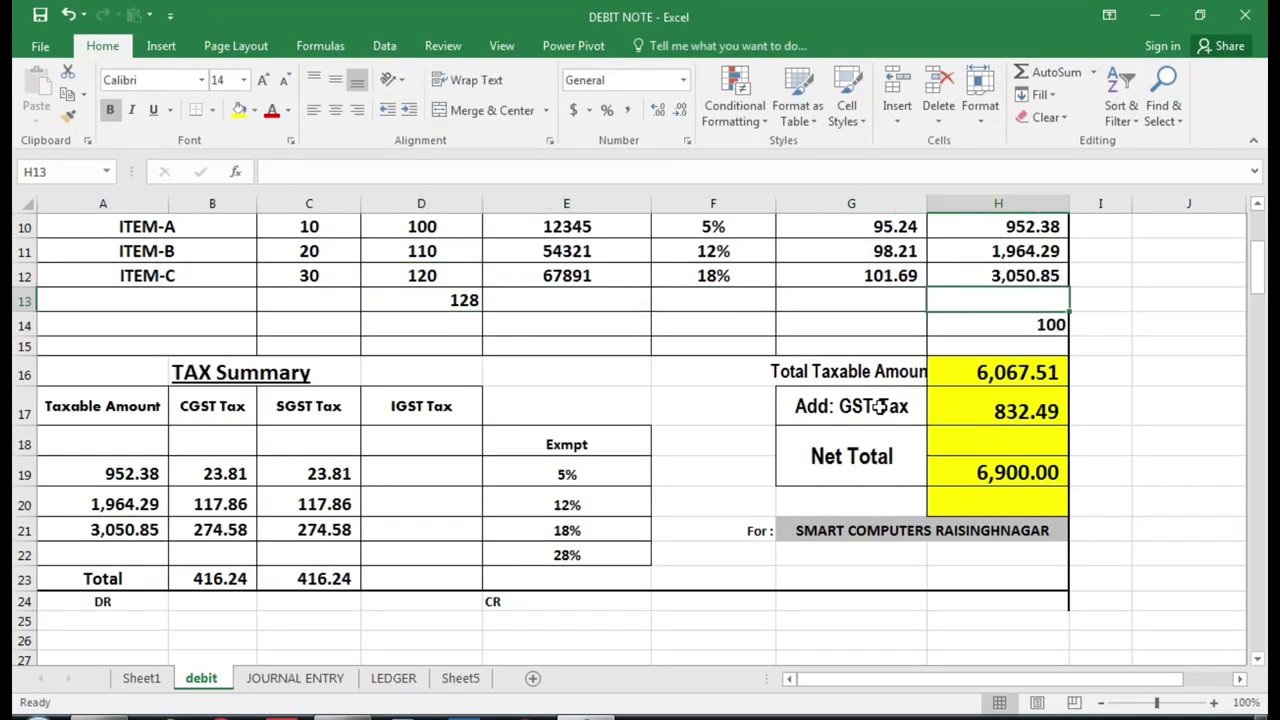
key("Down")
type("0")
key("Return")
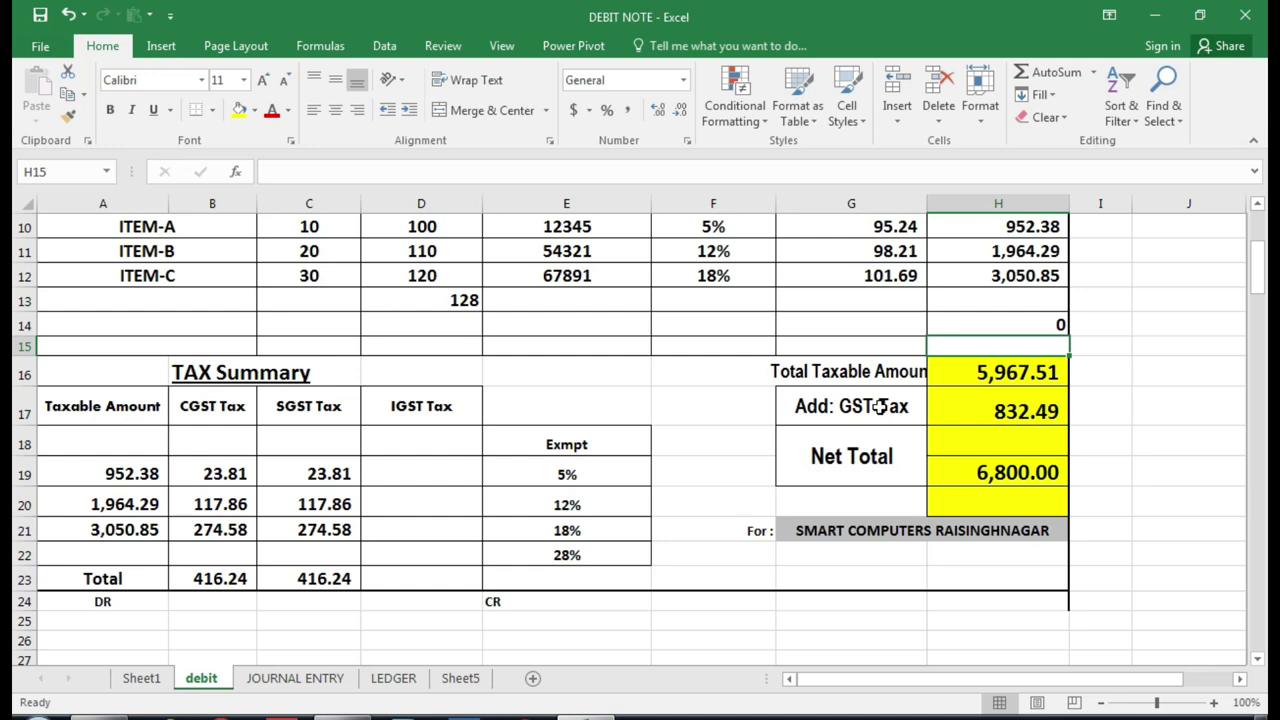
- Review the transport charge line and the heading of debit note DN/001
scroll(539, 535, "down", 4)
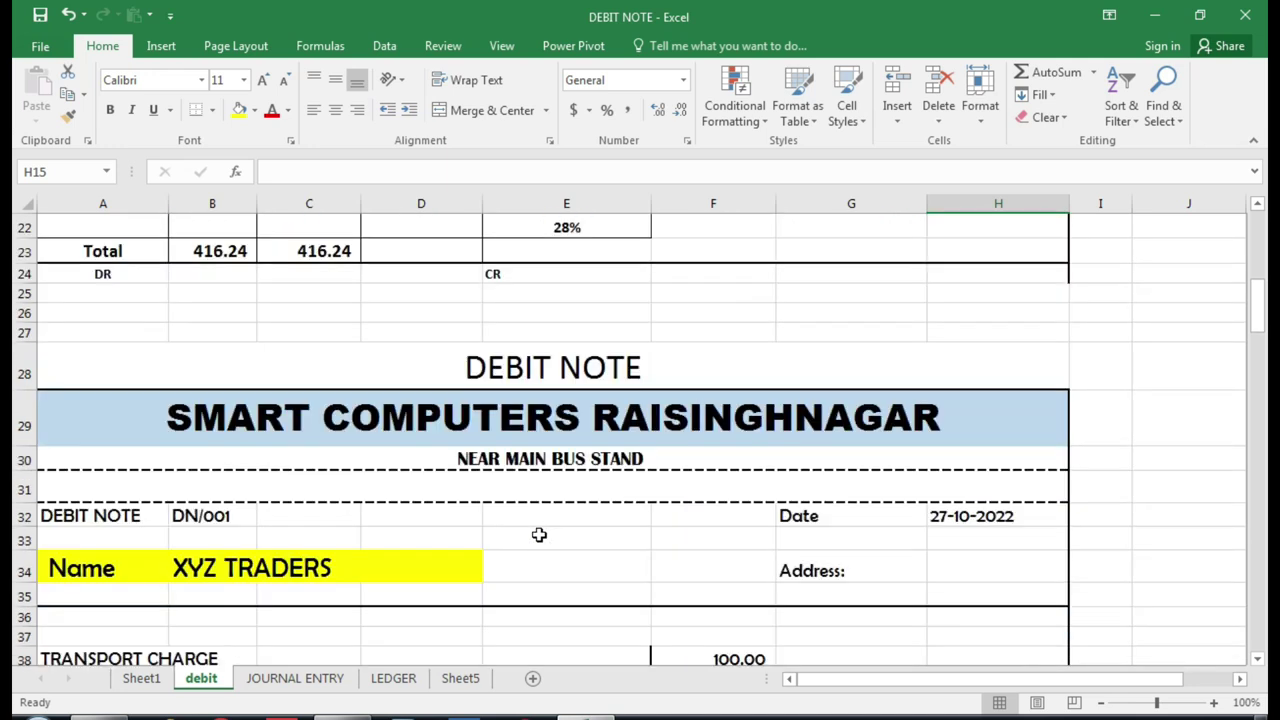
scroll(539, 535, "down", 2)
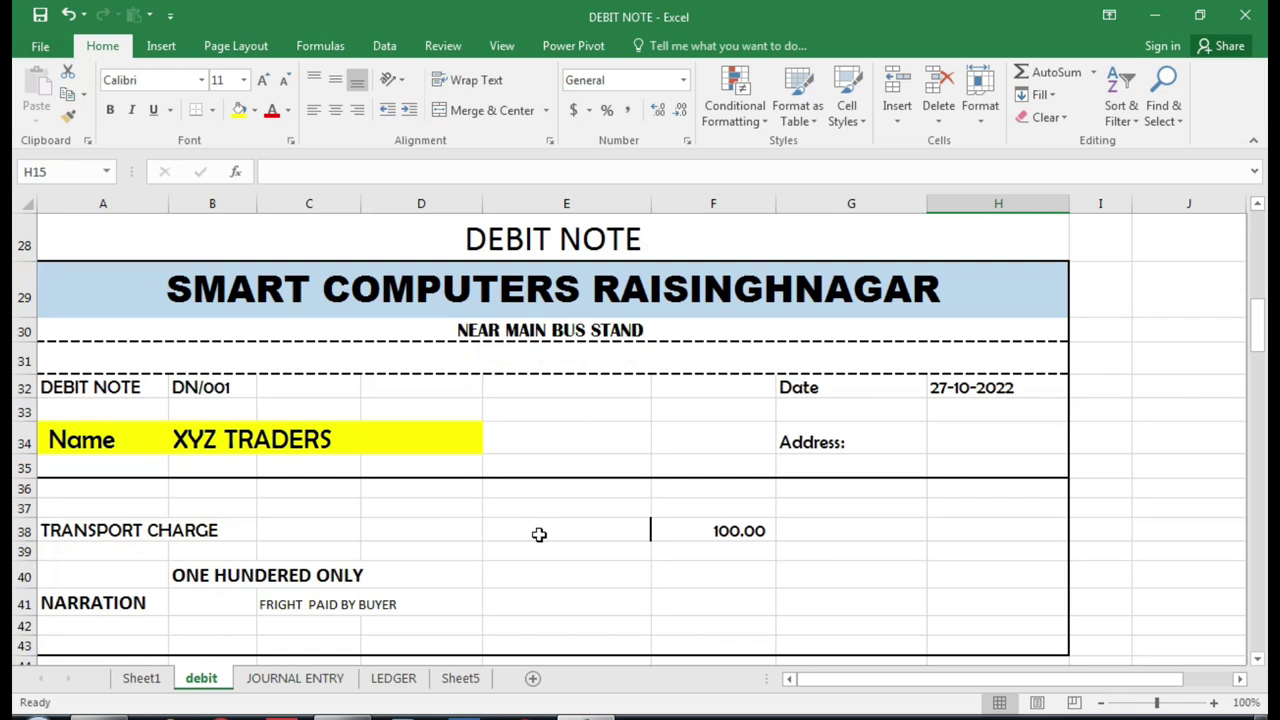
left_click(178, 528)
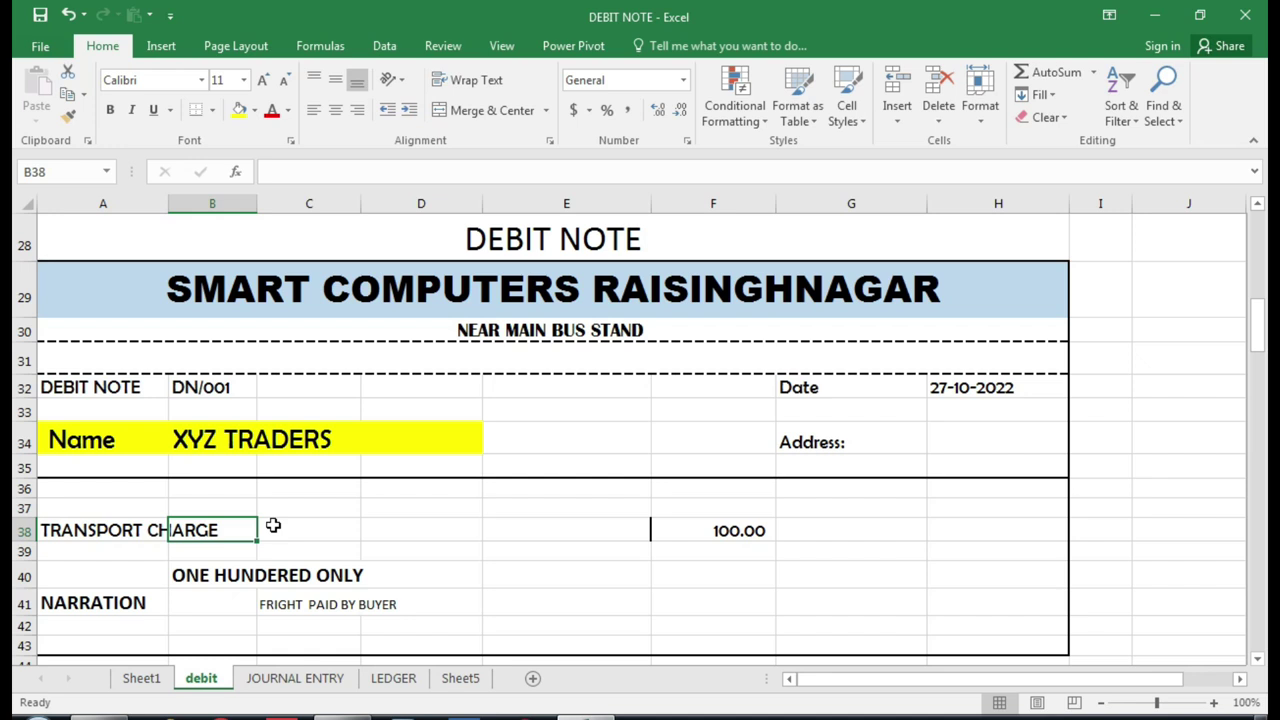
left_click(436, 520)
left_click(93, 528)
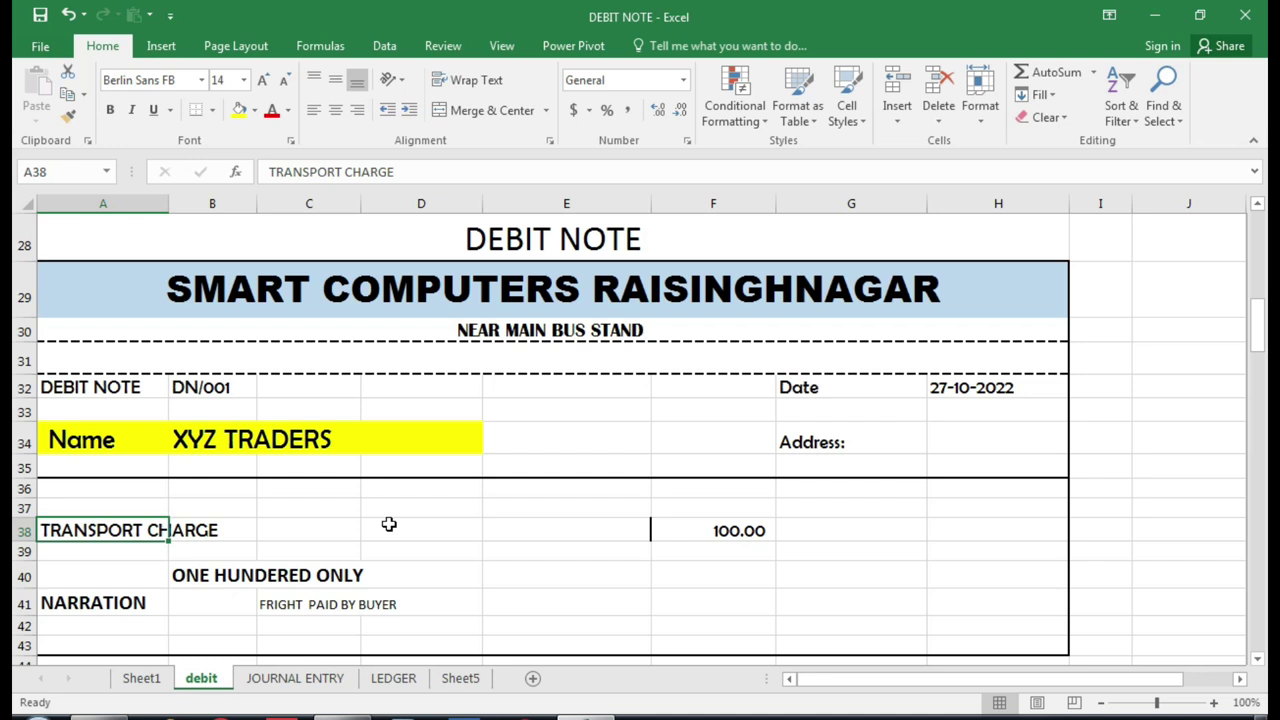
left_click(657, 248)
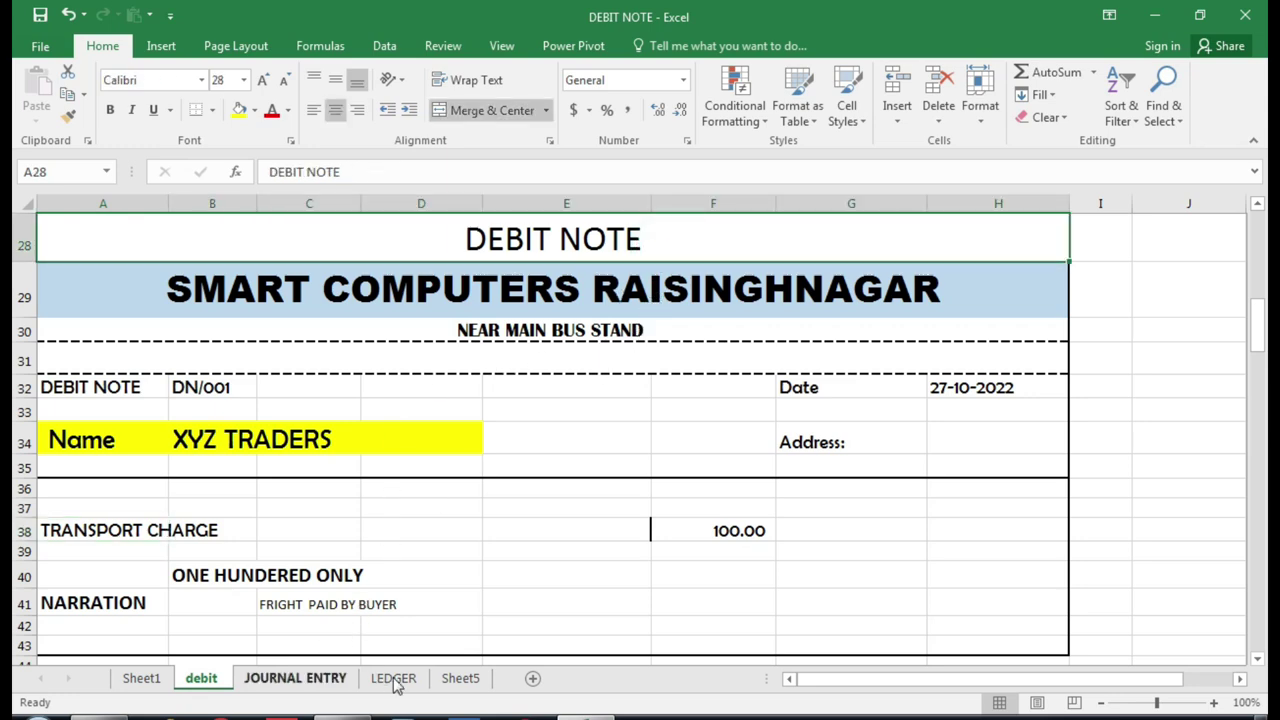
- Review the GST 5%, 12% and 18% sale accounts in the ledger, including the 18% account's invoice credit
left_click(392, 679)
left_click(477, 470)
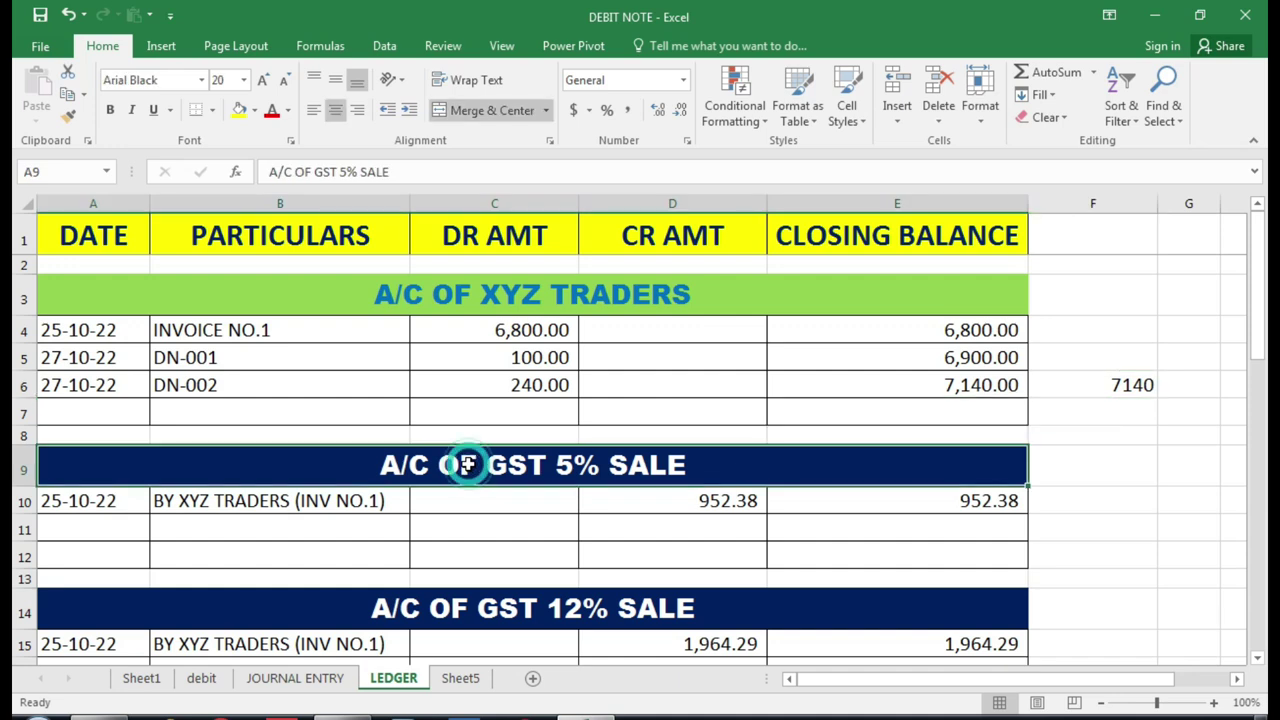
scroll(700, 495, "down", 2)
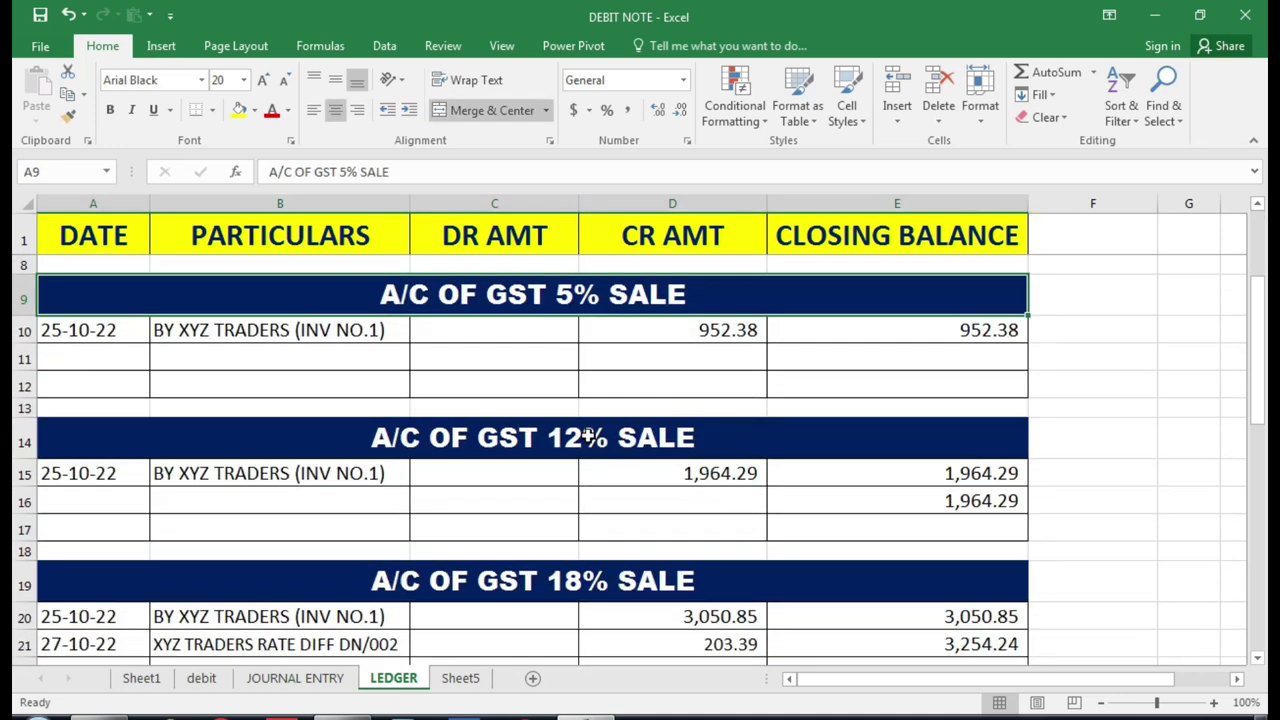
left_click(588, 436)
scroll(588, 436, "down", 3)
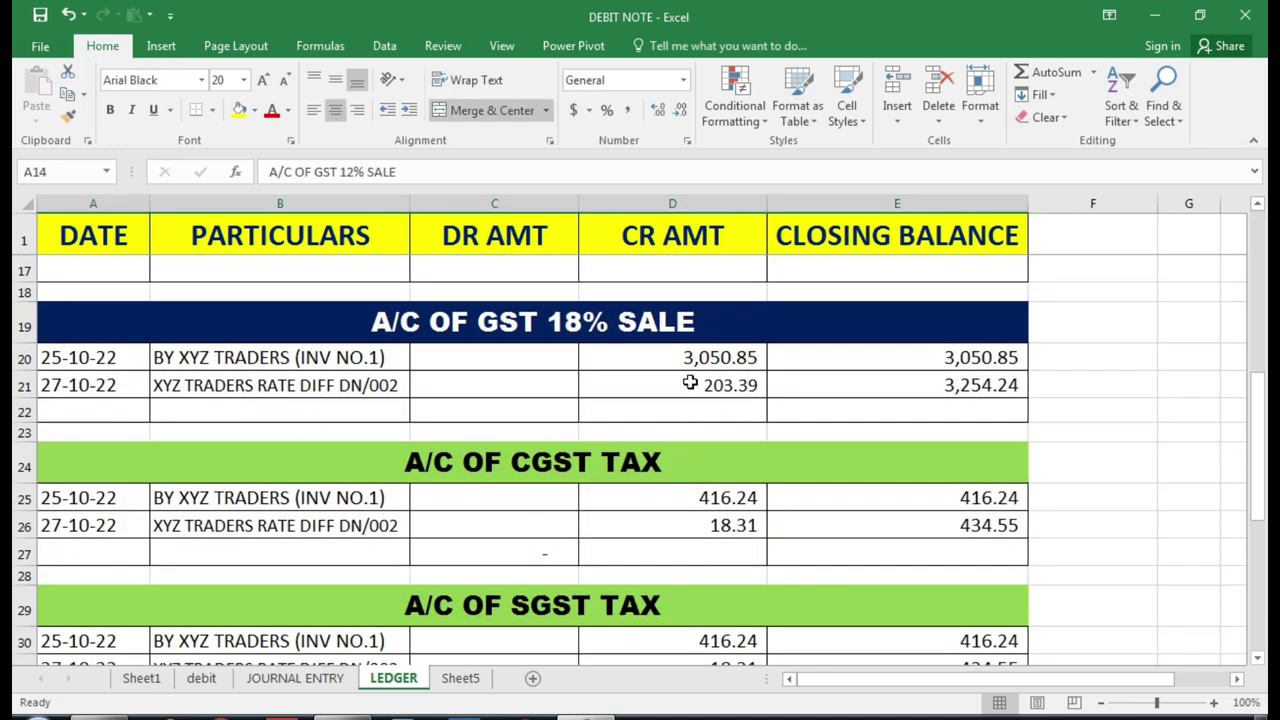
left_click(670, 364)
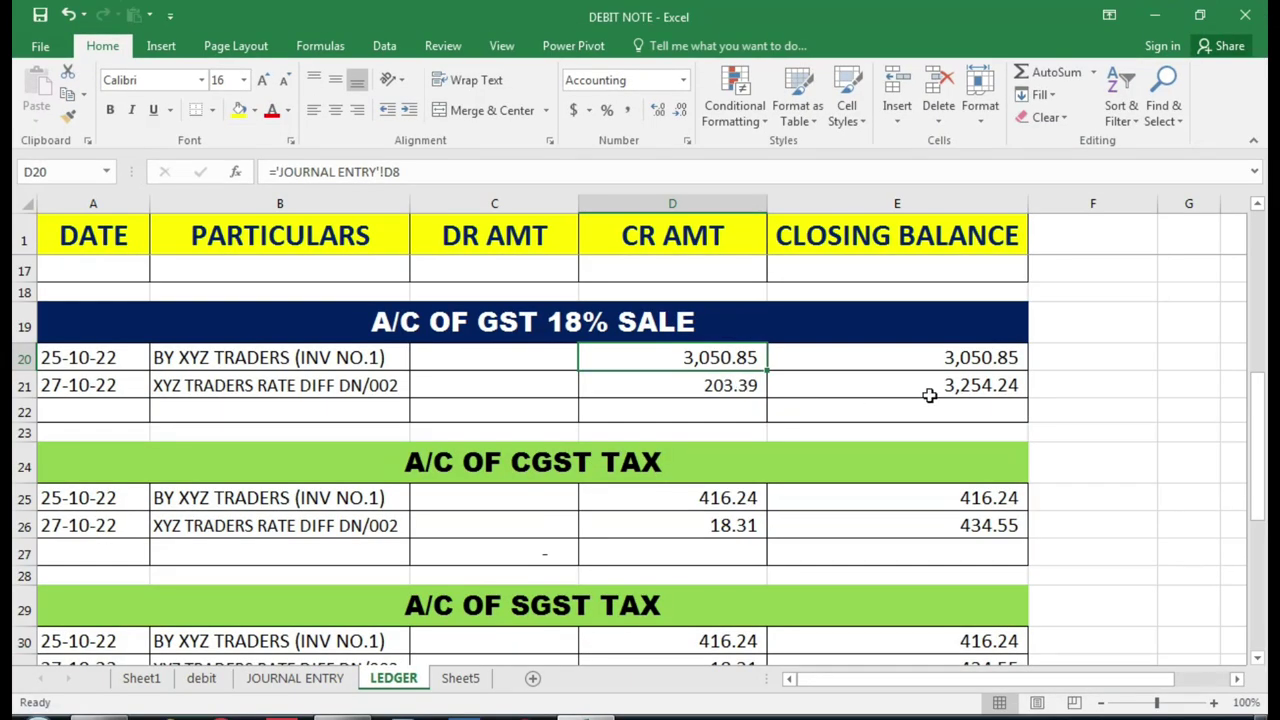
- Enter 3254.24 in F21 beside the GST 18% sale account's closing balance for DN/002
left_click(1072, 393)
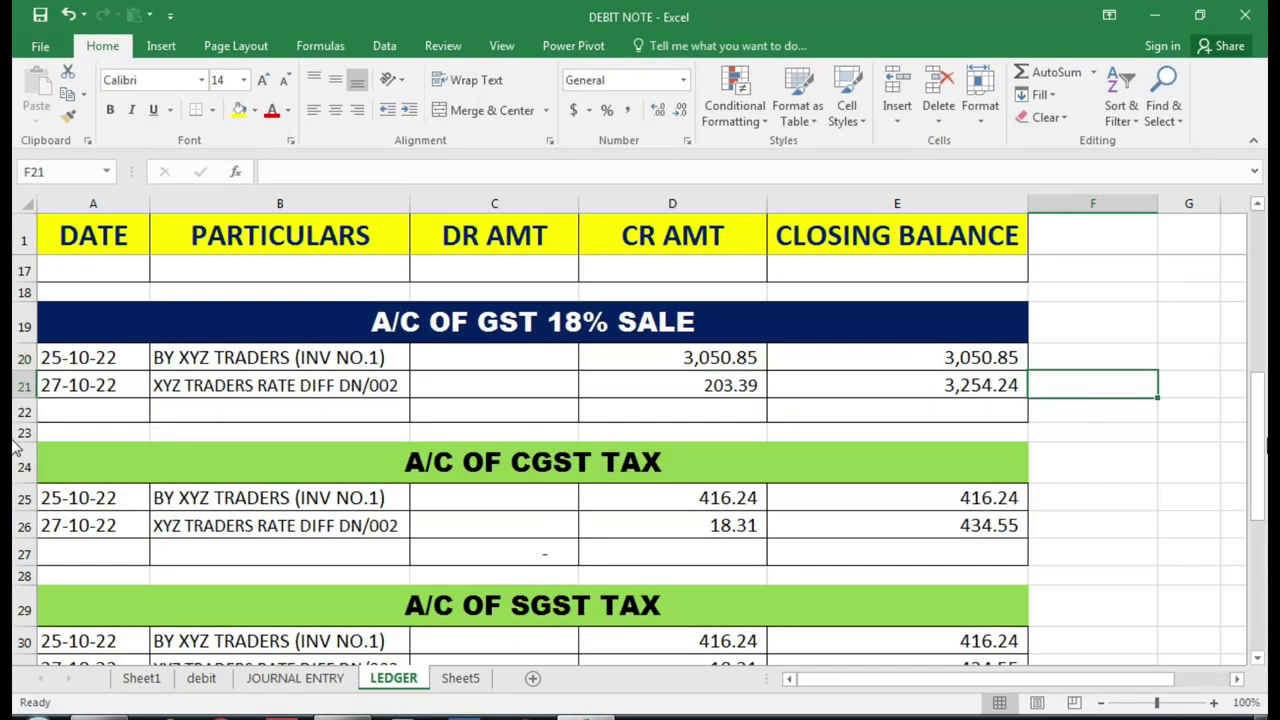
type("3254.24")
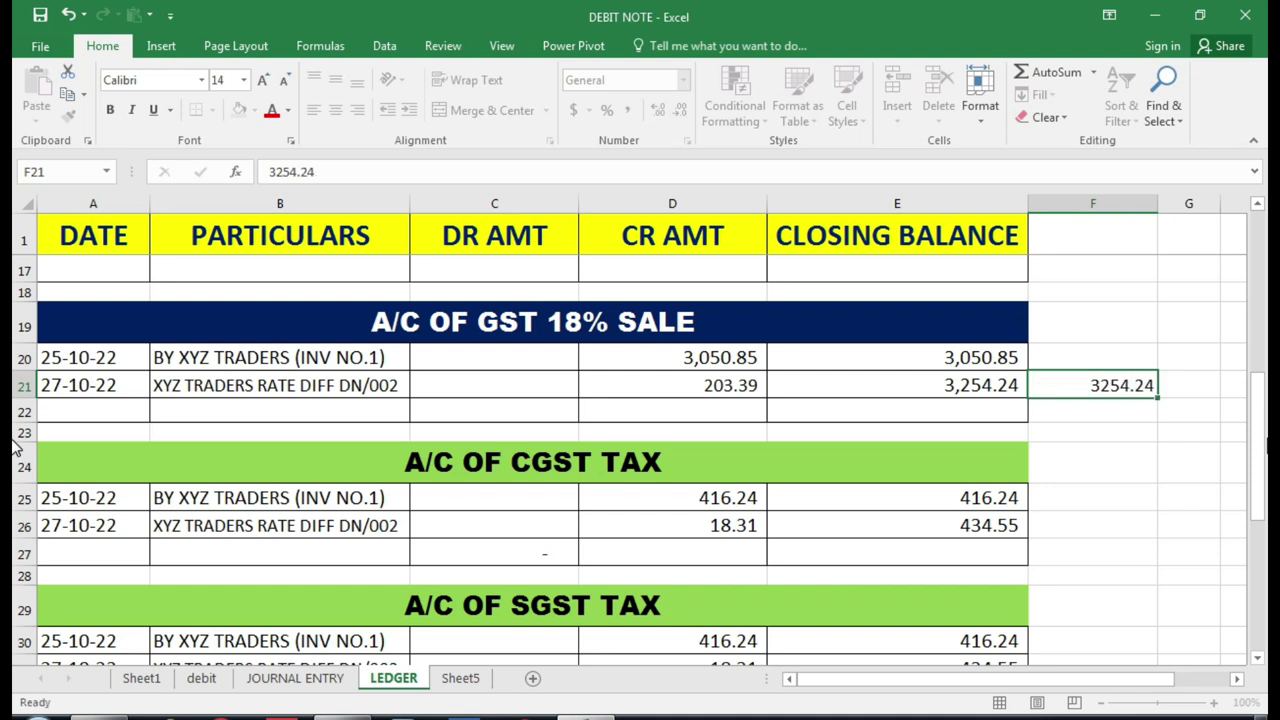
key("Return")
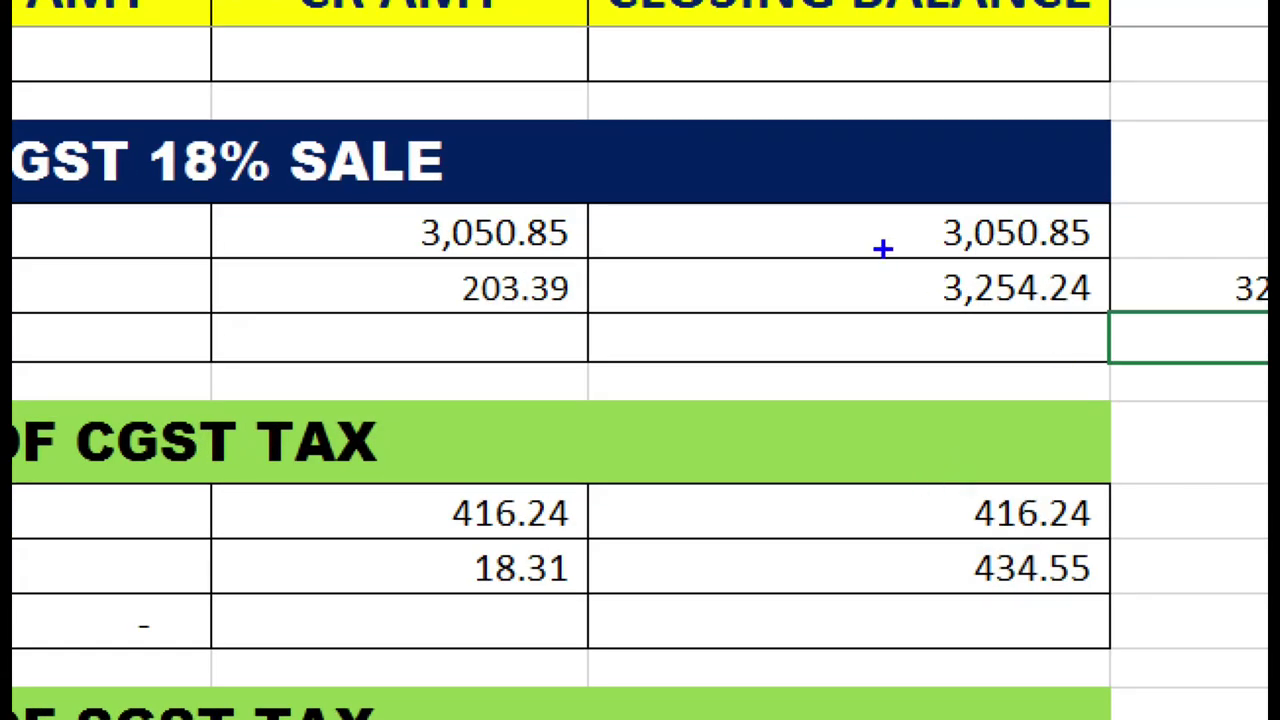
- Set ITEM-C's net rate per unit in D12 of the debit sheet's invoice to 128 and check the tax summary
left_click_drag(914, 365, 948, 382)
left_click_drag(948, 280, 1121, 310)
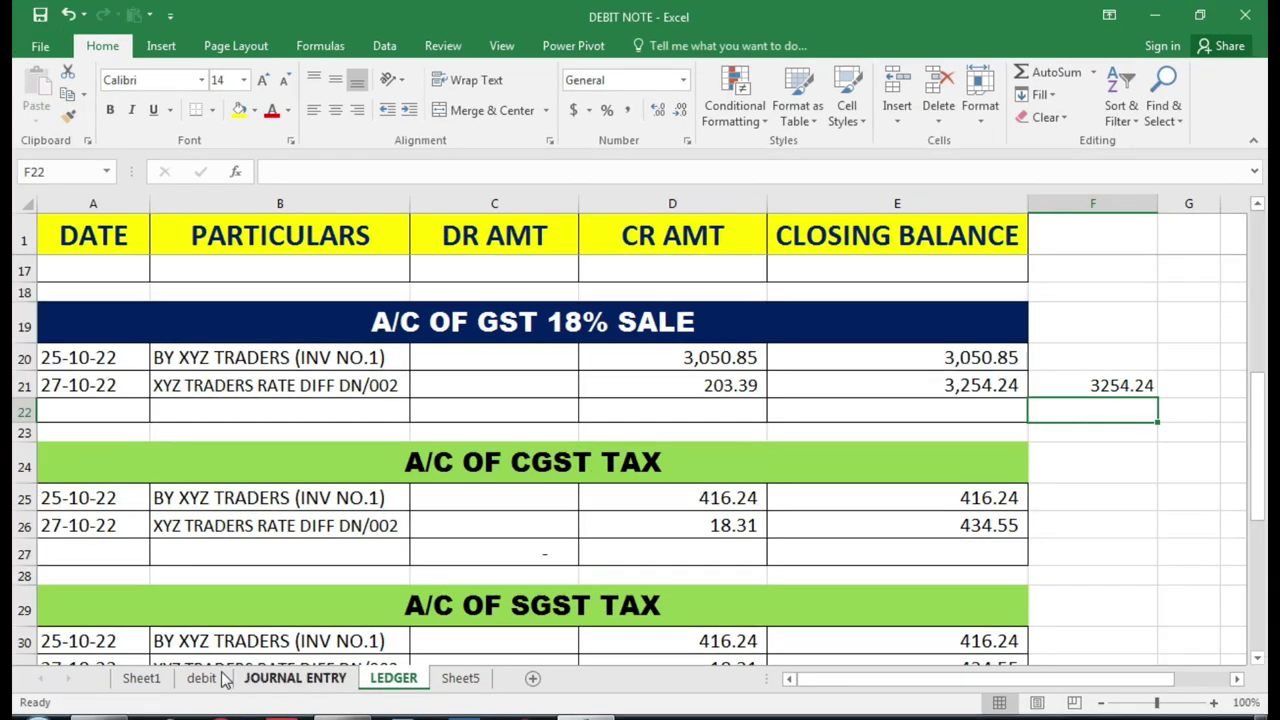
left_click(200, 678)
scroll(290, 492, "up", 9)
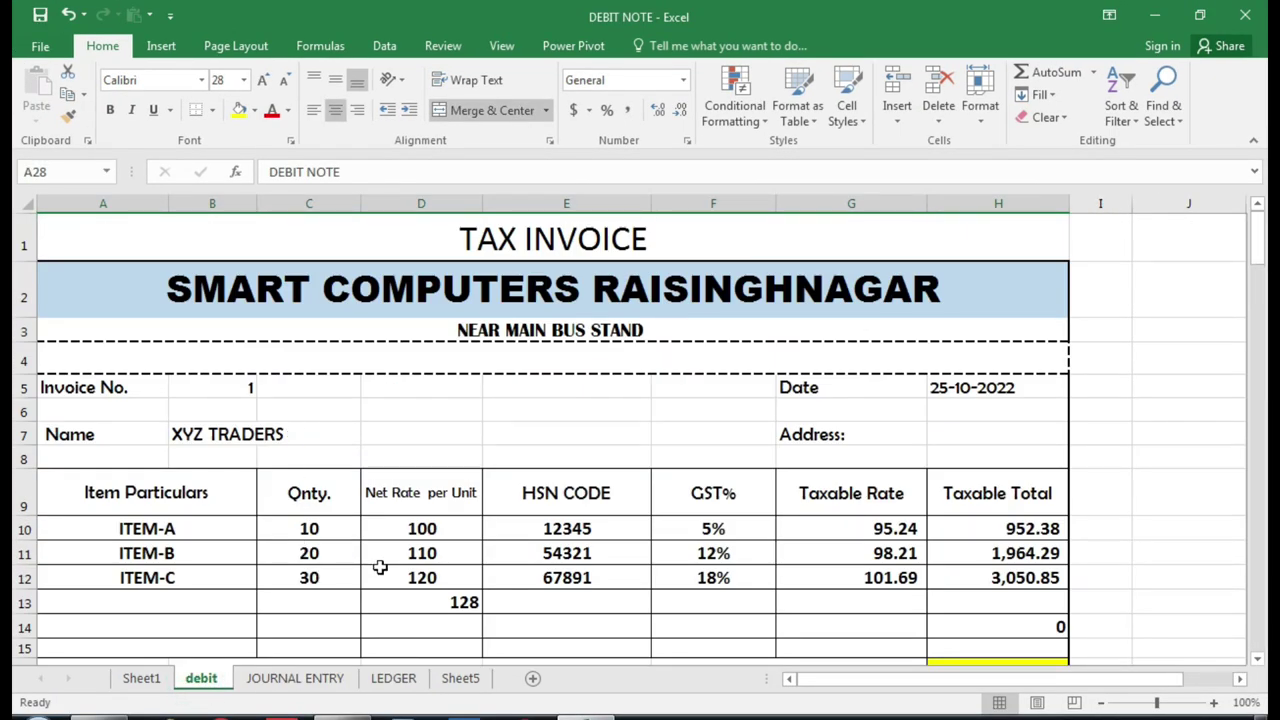
left_click(403, 581)
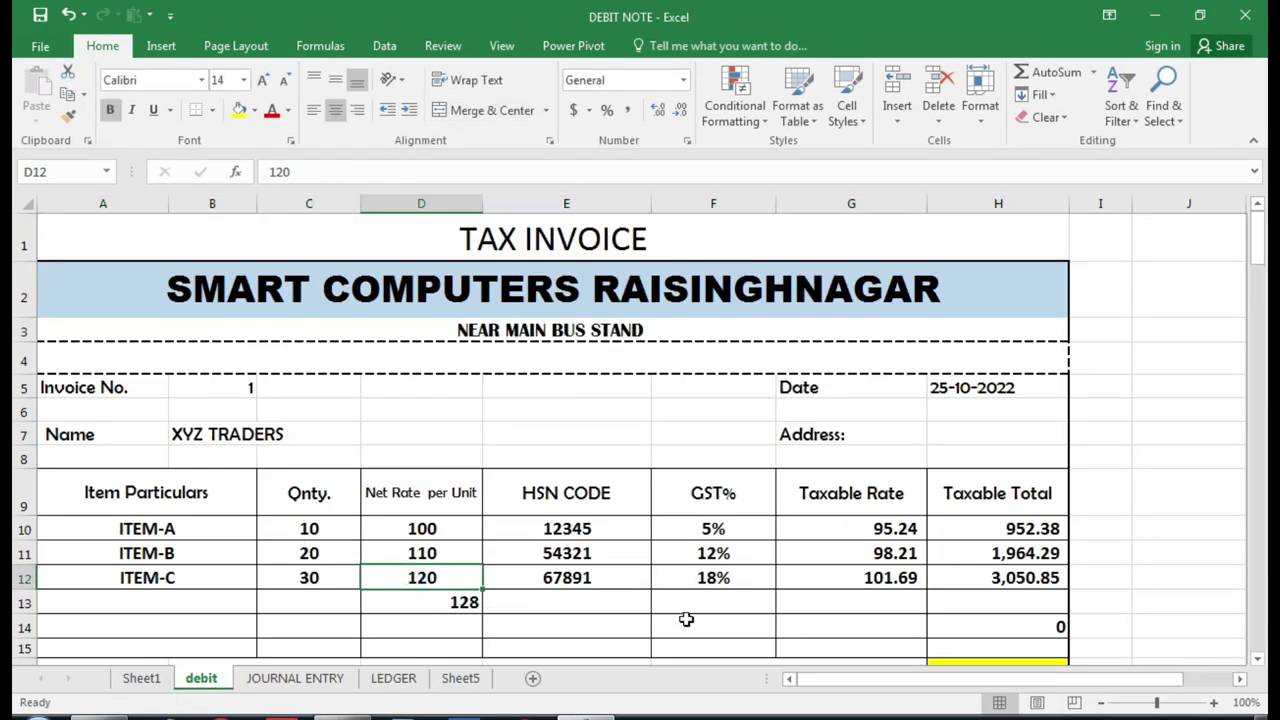
type("128")
key("Return")
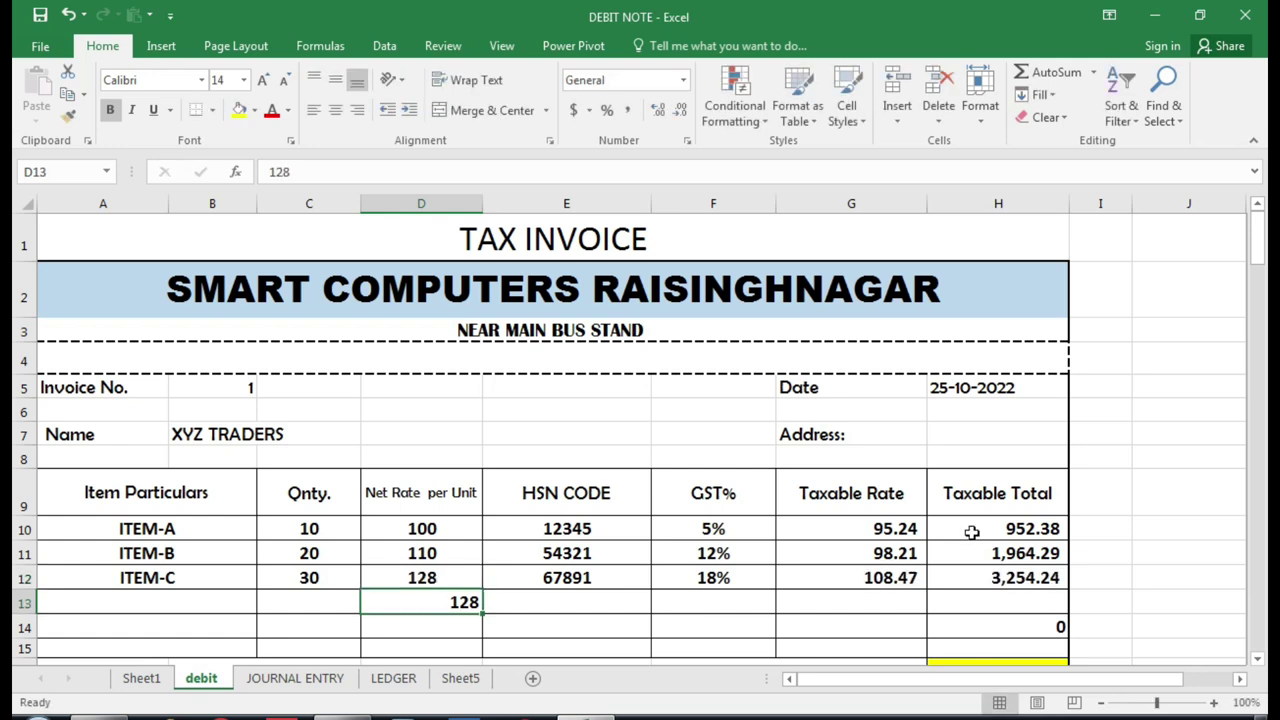
scroll(220, 638, "down", 3)
left_click(134, 548)
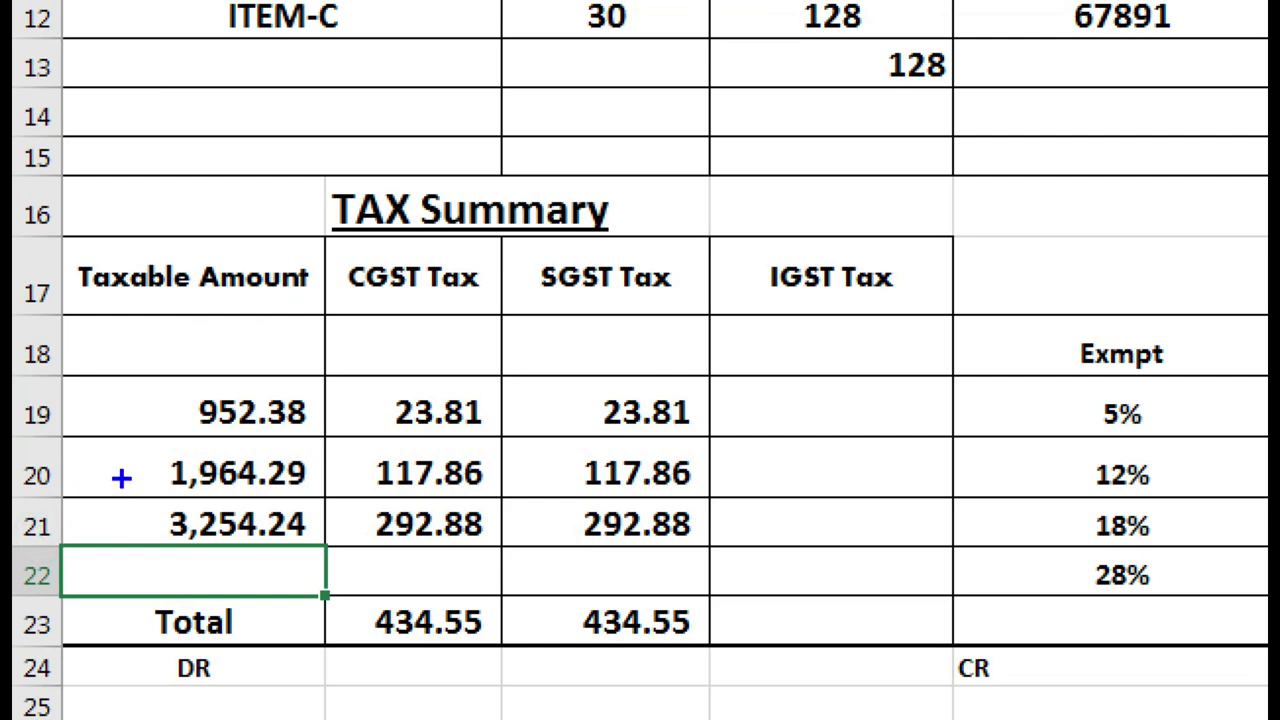
left_click_drag(121, 478, 328, 577)
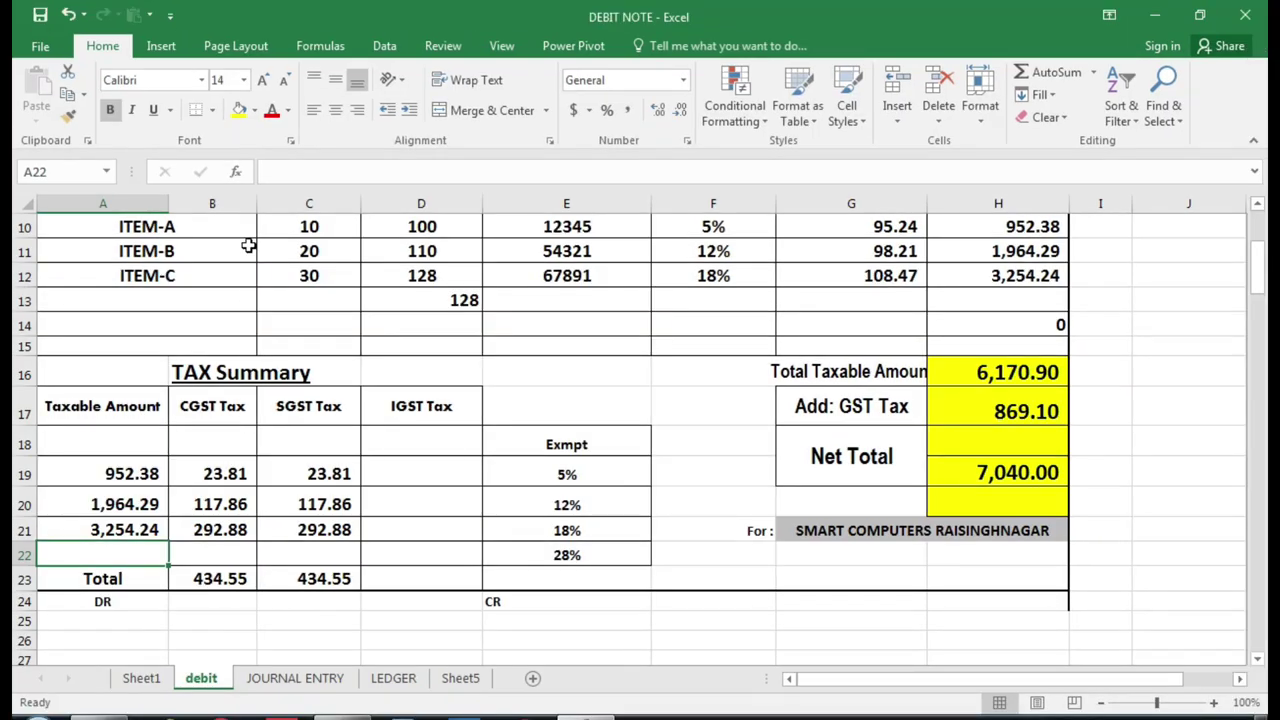
- Return ITEM-C's net rate per unit in the invoice to 120
left_click(810, 17)
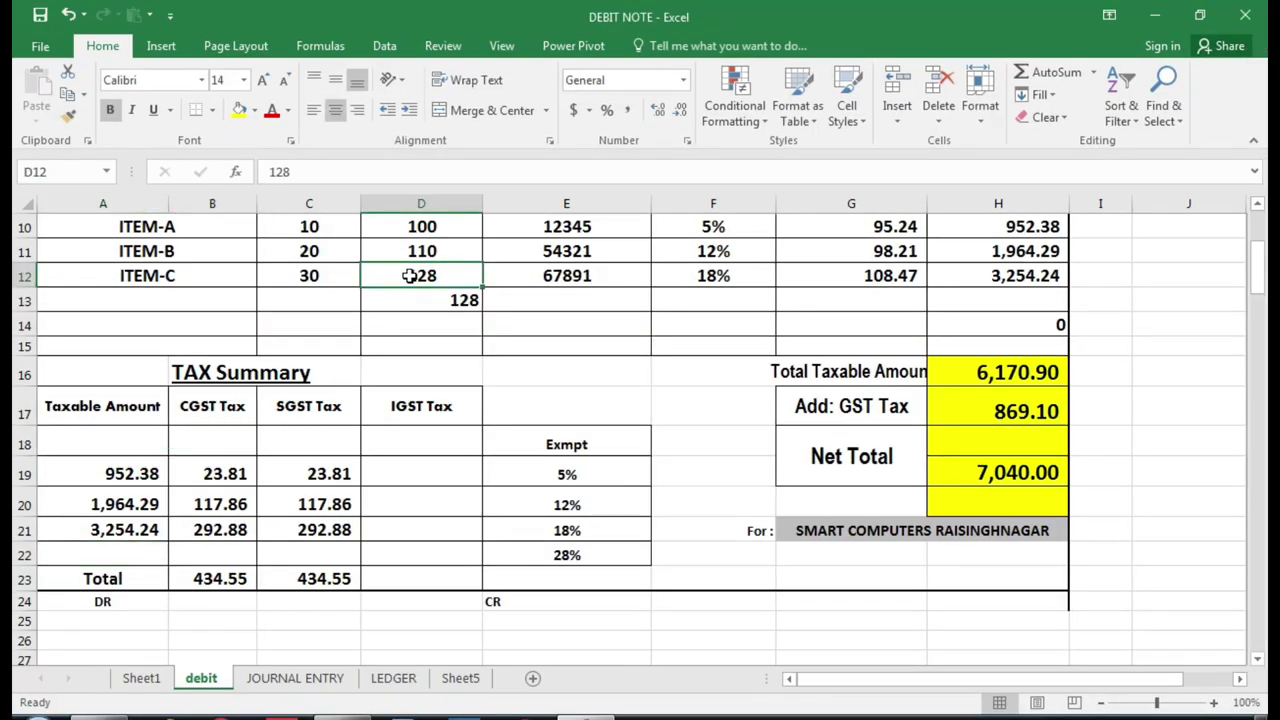
type("120")
key("Return")
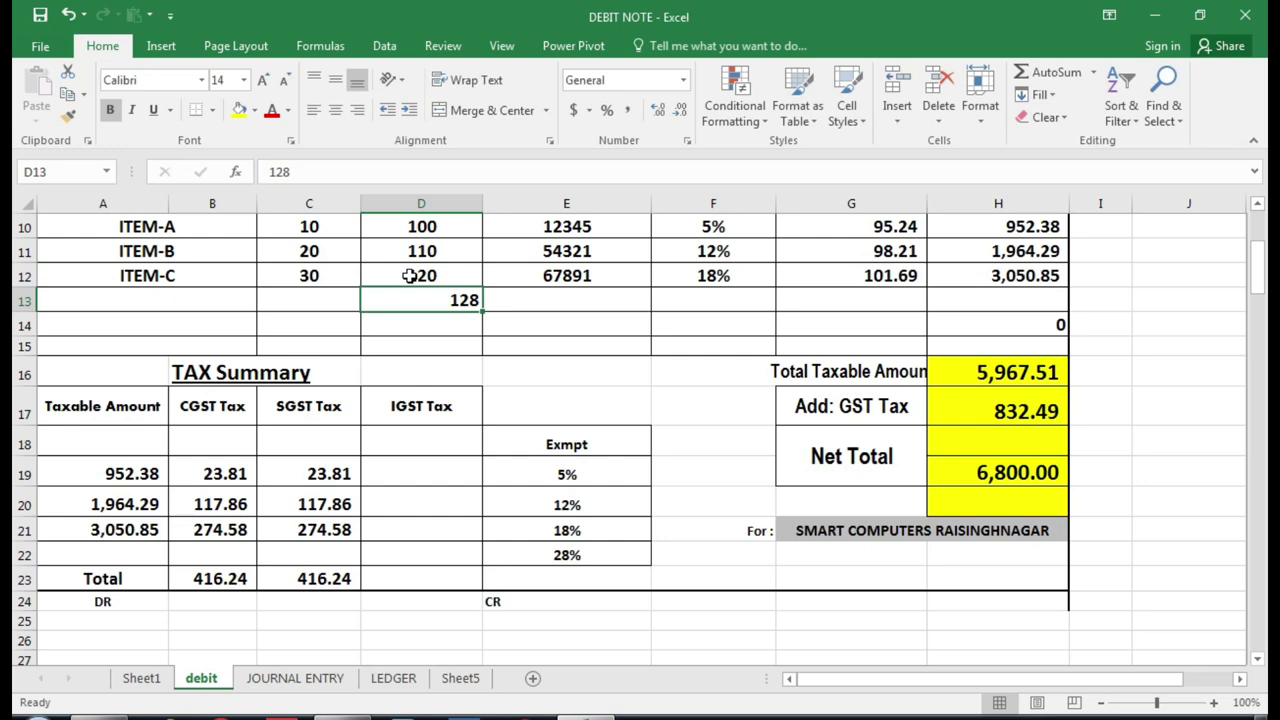
- Review the DN/002 postings and closing balances of the GST 18% sale, CGST tax and SGST tax accounts in the ledger
left_click(386, 679)
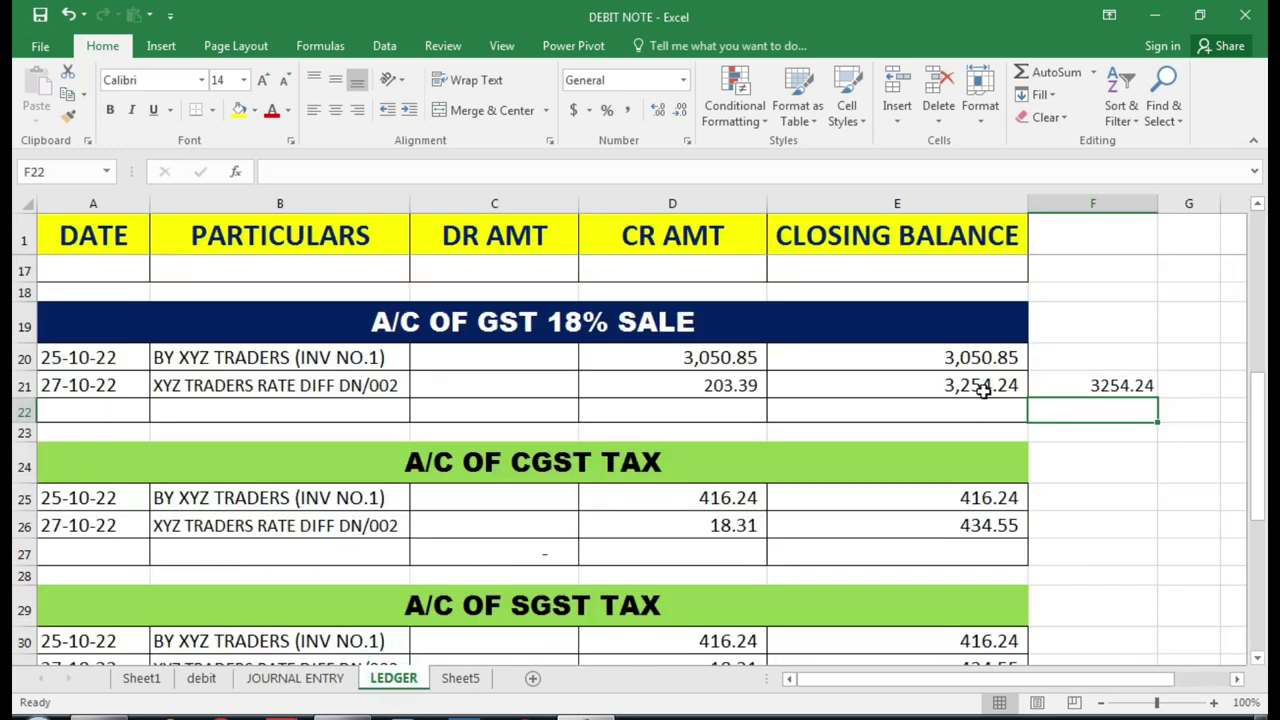
left_click(987, 365)
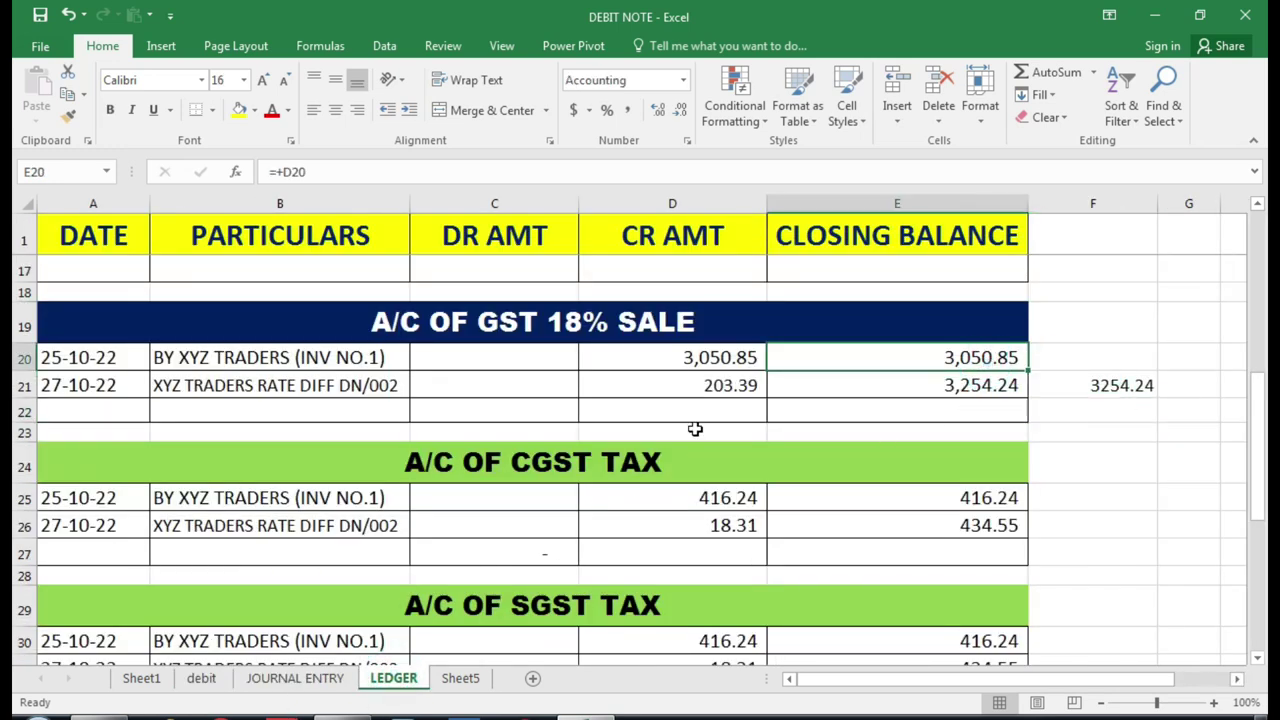
scroll(686, 430, "down", 2)
scroll(670, 438, "down", 1)
left_click(729, 385)
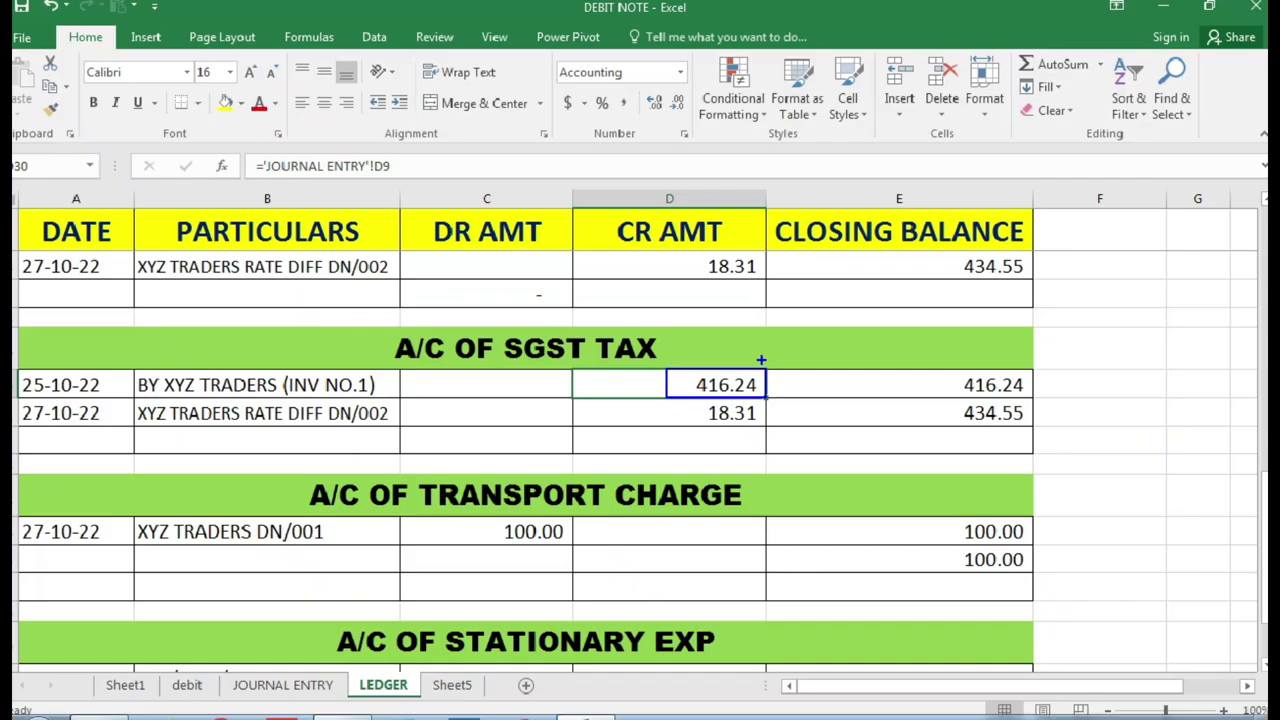
scroll(752, 314, "up", 1)
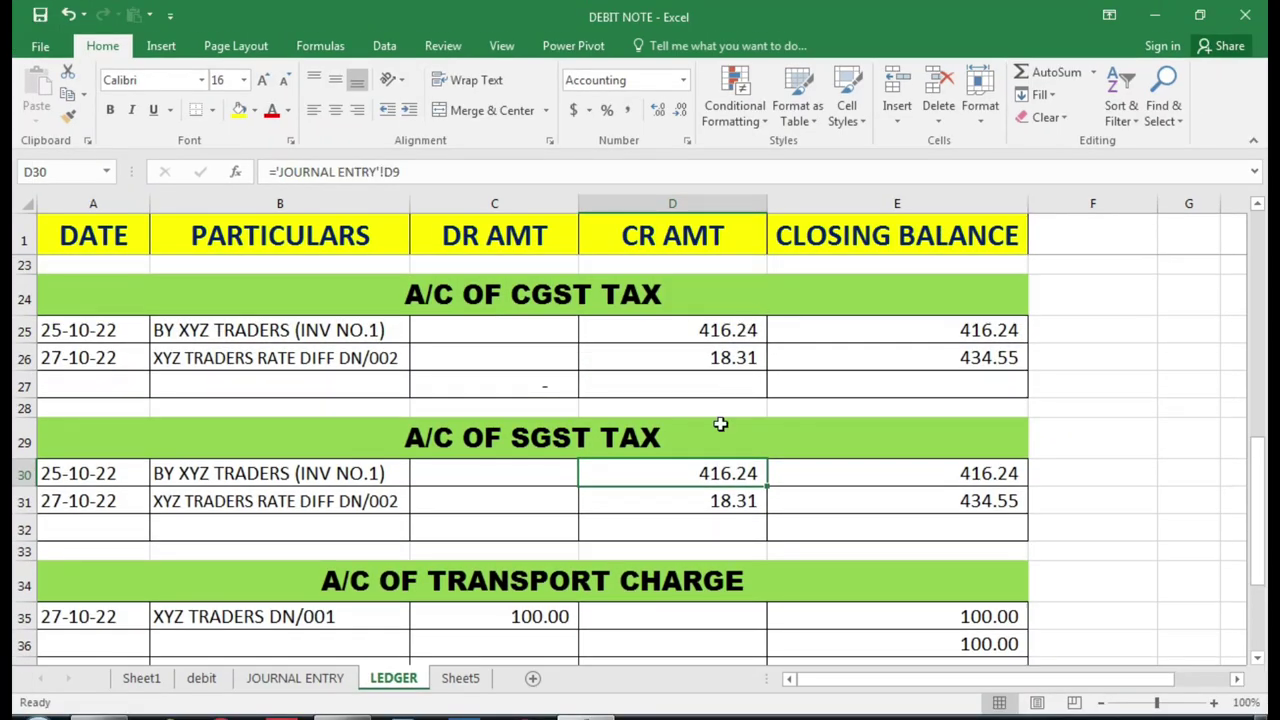
left_click(722, 505)
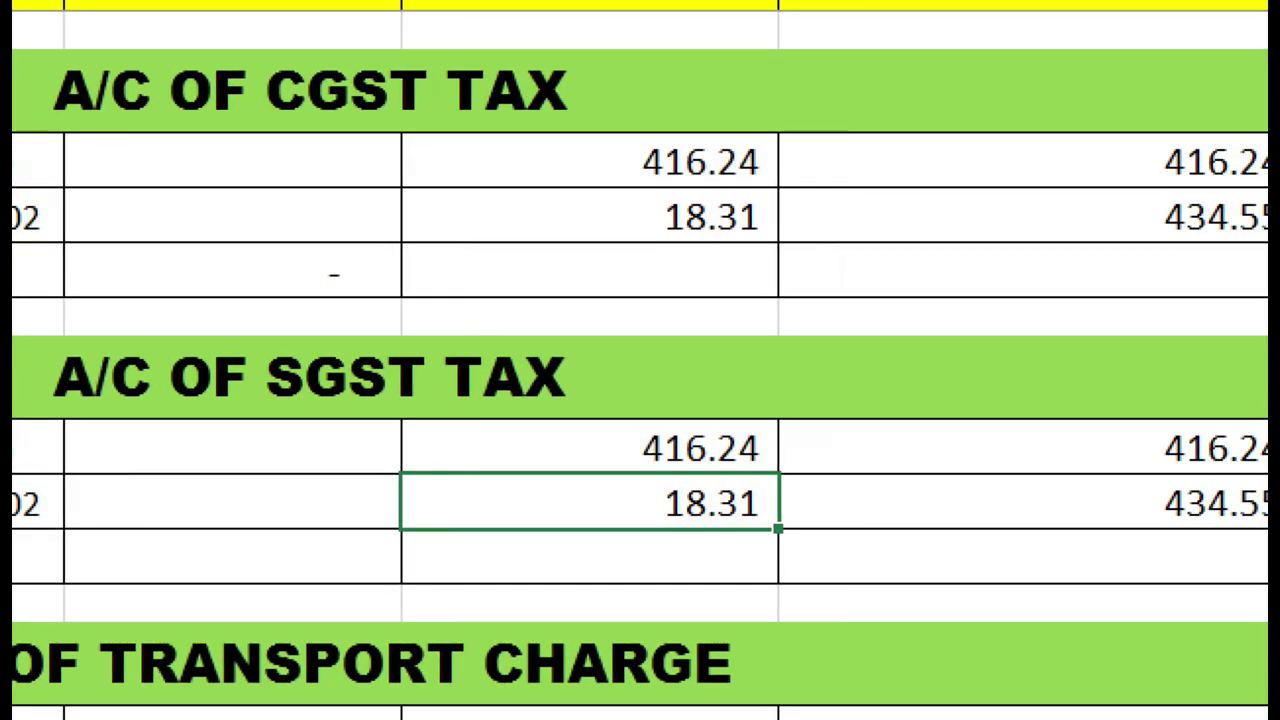
left_click_drag(1123, 469, 1251, 516)
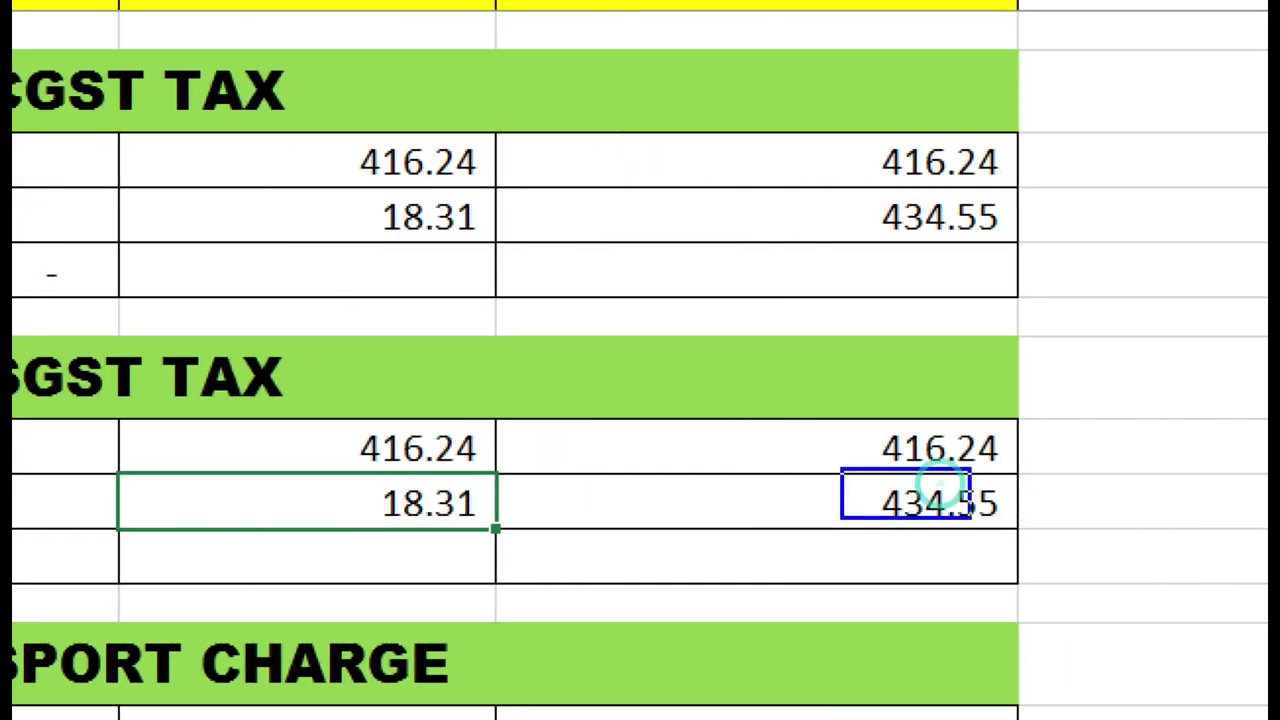
left_click_drag(970, 516, 1017, 529)
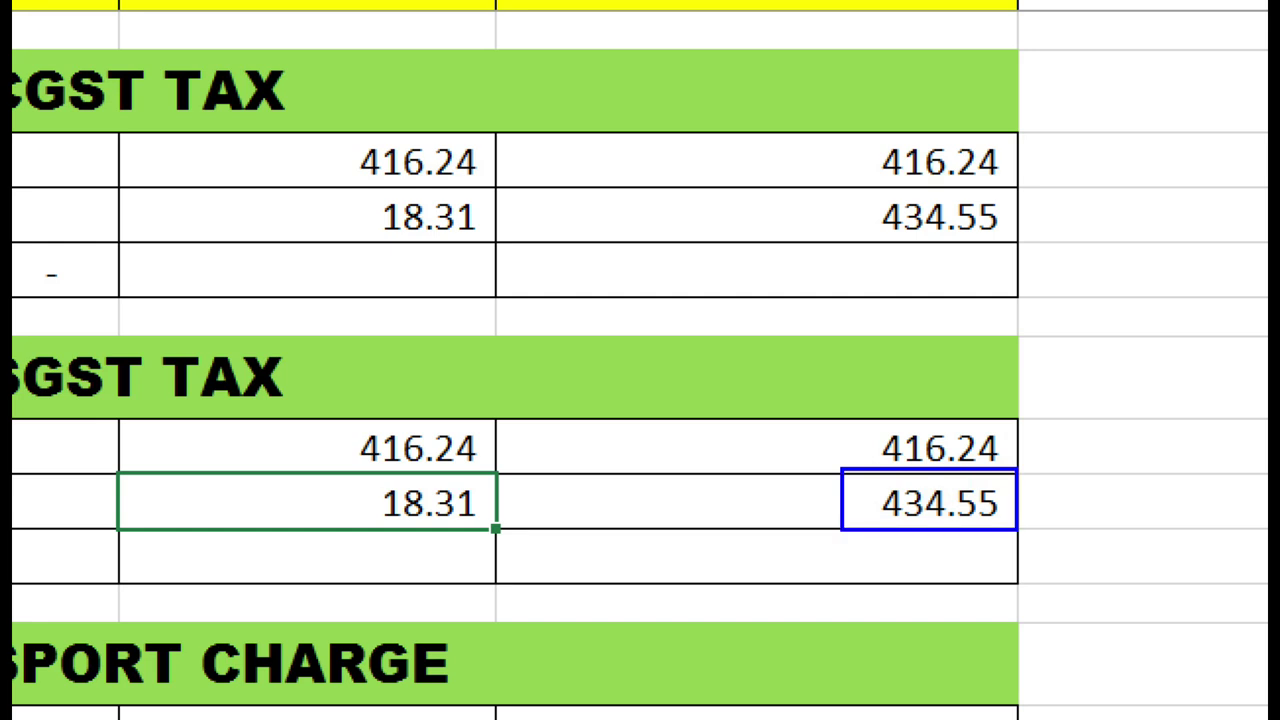
mouse_move(849, 186)
left_mouse_down()
mouse_move(971, 251)
mouse_move(1015, 242)
left_mouse_up()
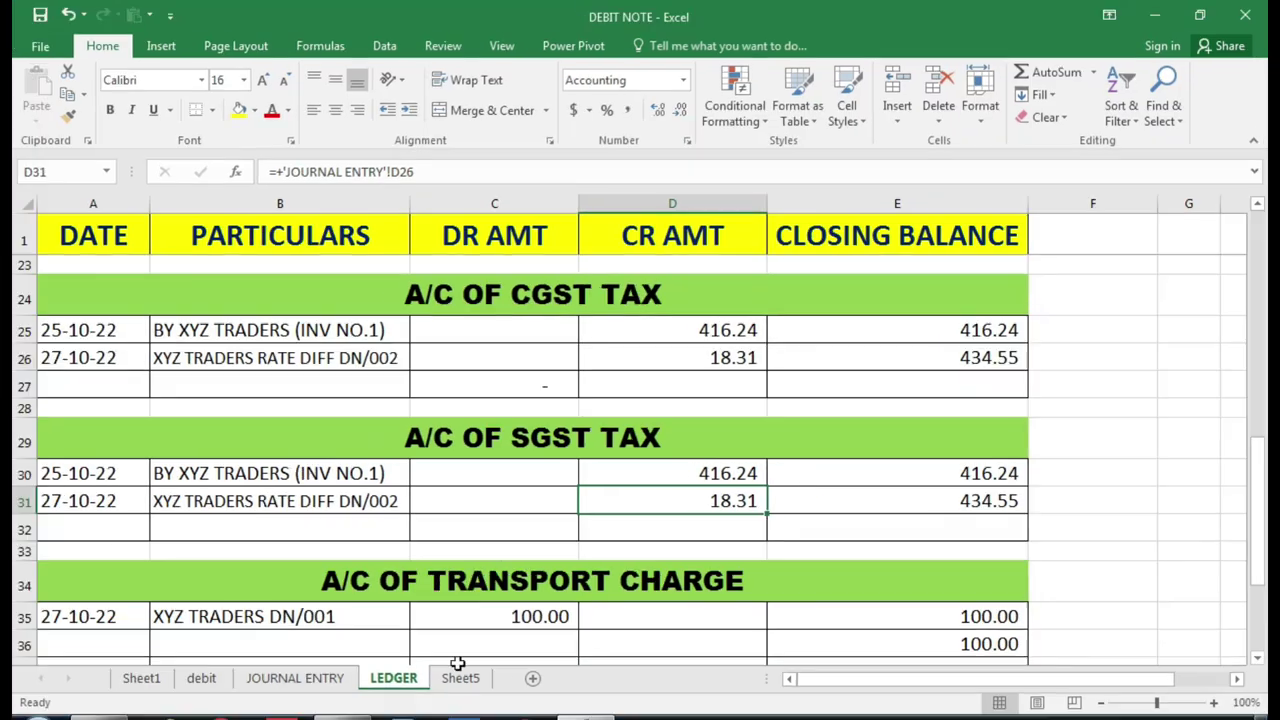
- Set ITEM-C's net rate to 128 again on the debit sheet to compare the invoice's CGST and SGST totals with the ledger
left_click(203, 672)
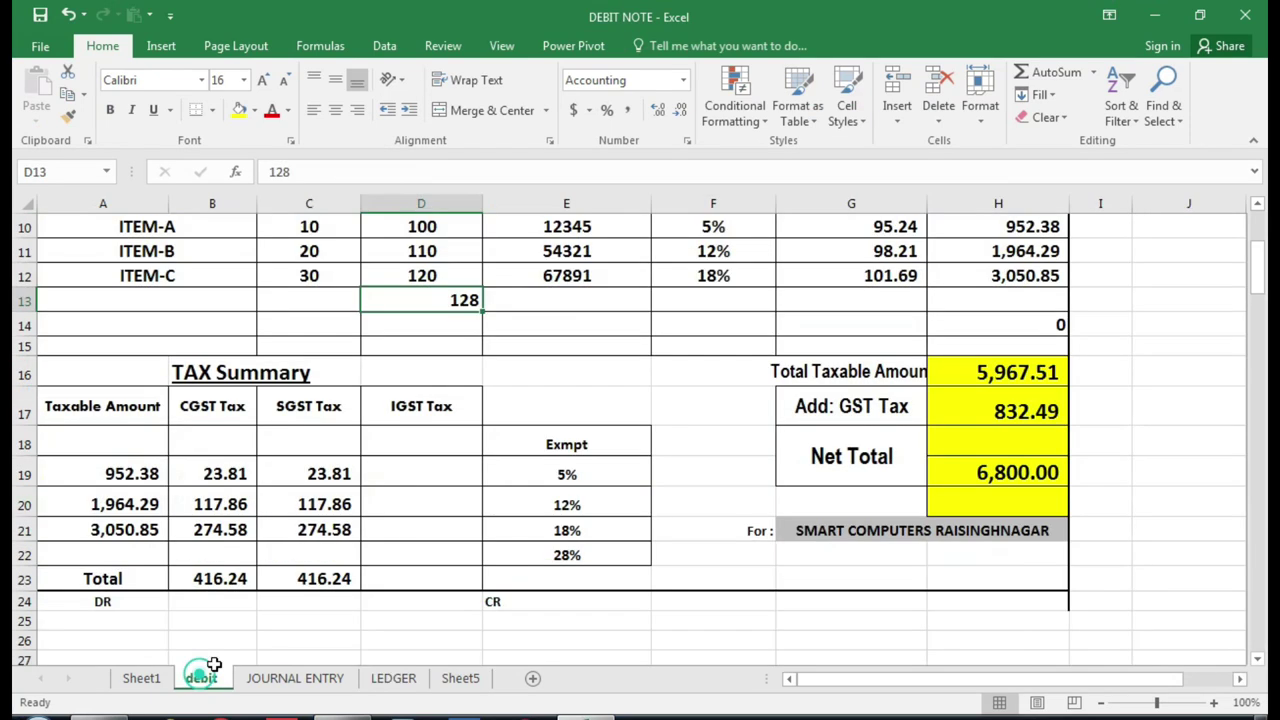
left_click(425, 279)
type("128")
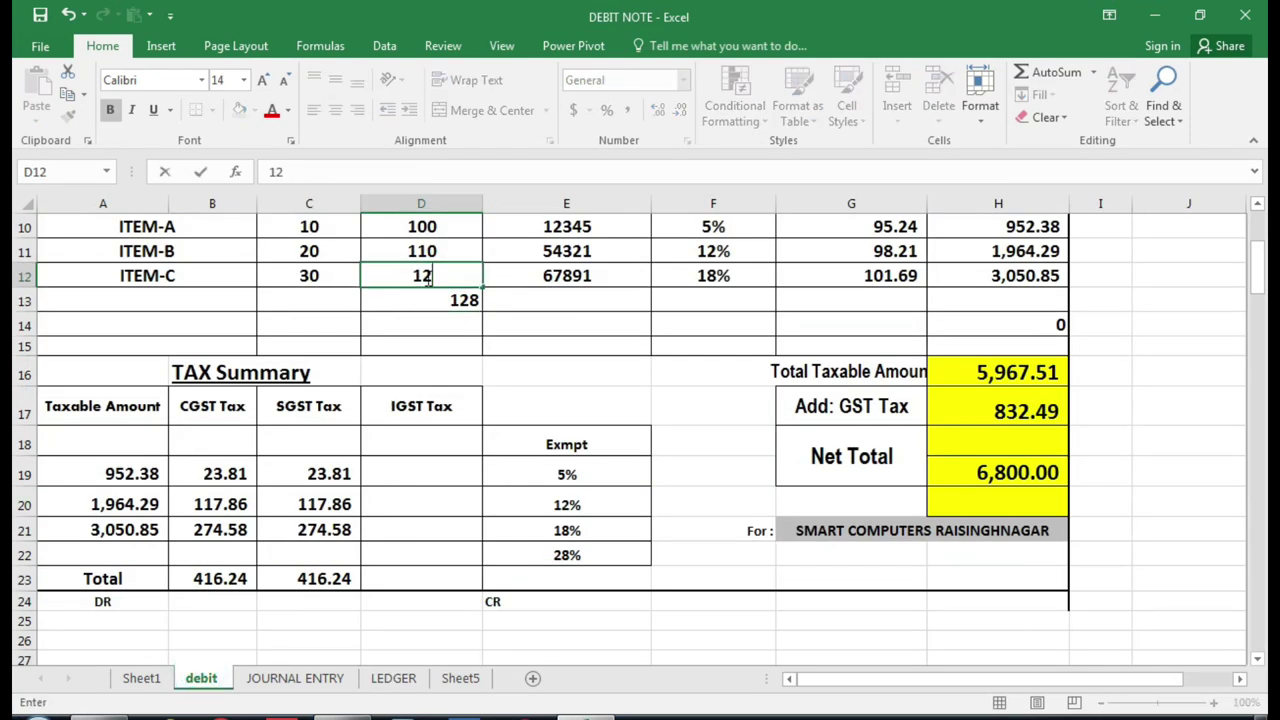
key("Return")
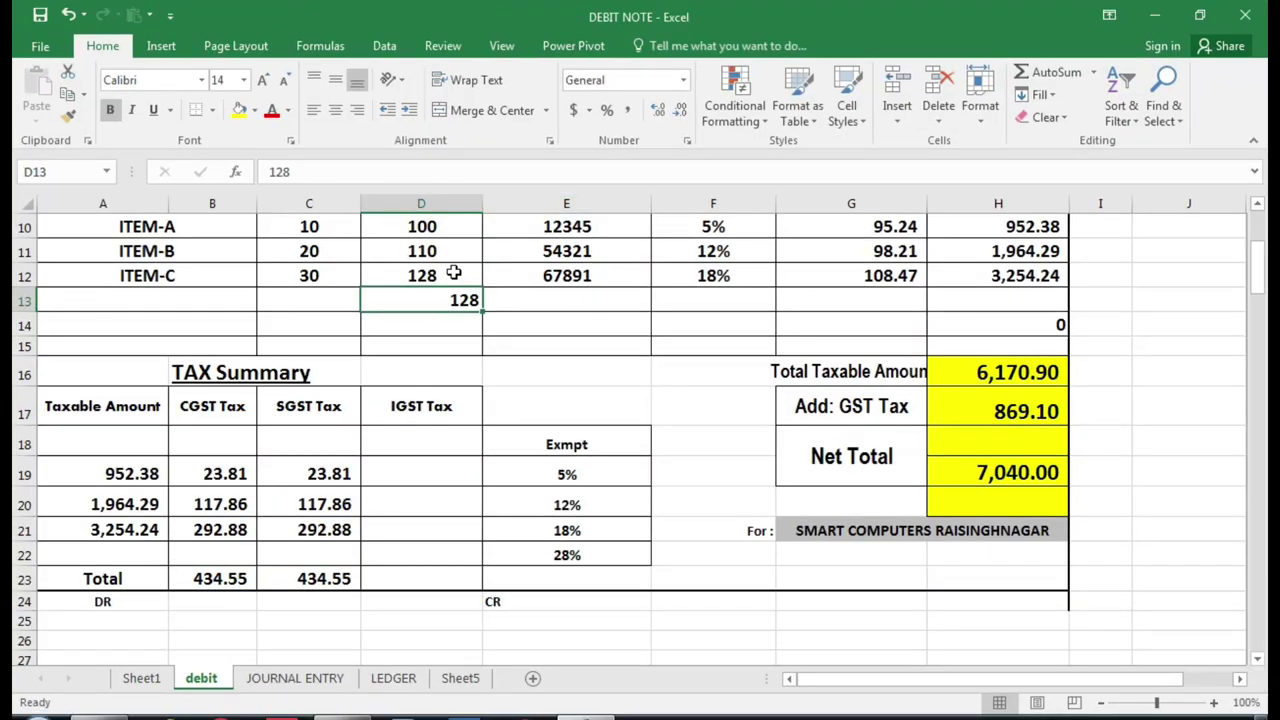
- Restore the original net rate of 120 for ITEM-C in cell D12
left_click(455, 268)
key("F2")
key("BackSpace")
type("0")
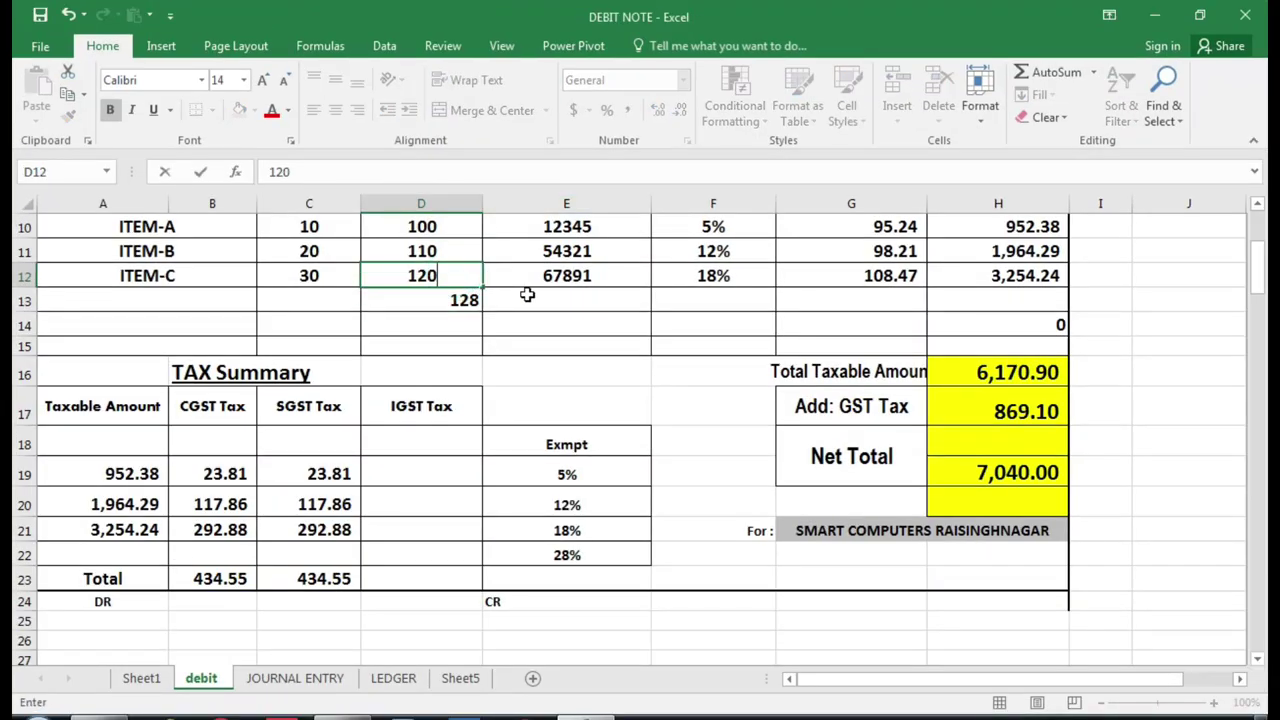
key("Return")
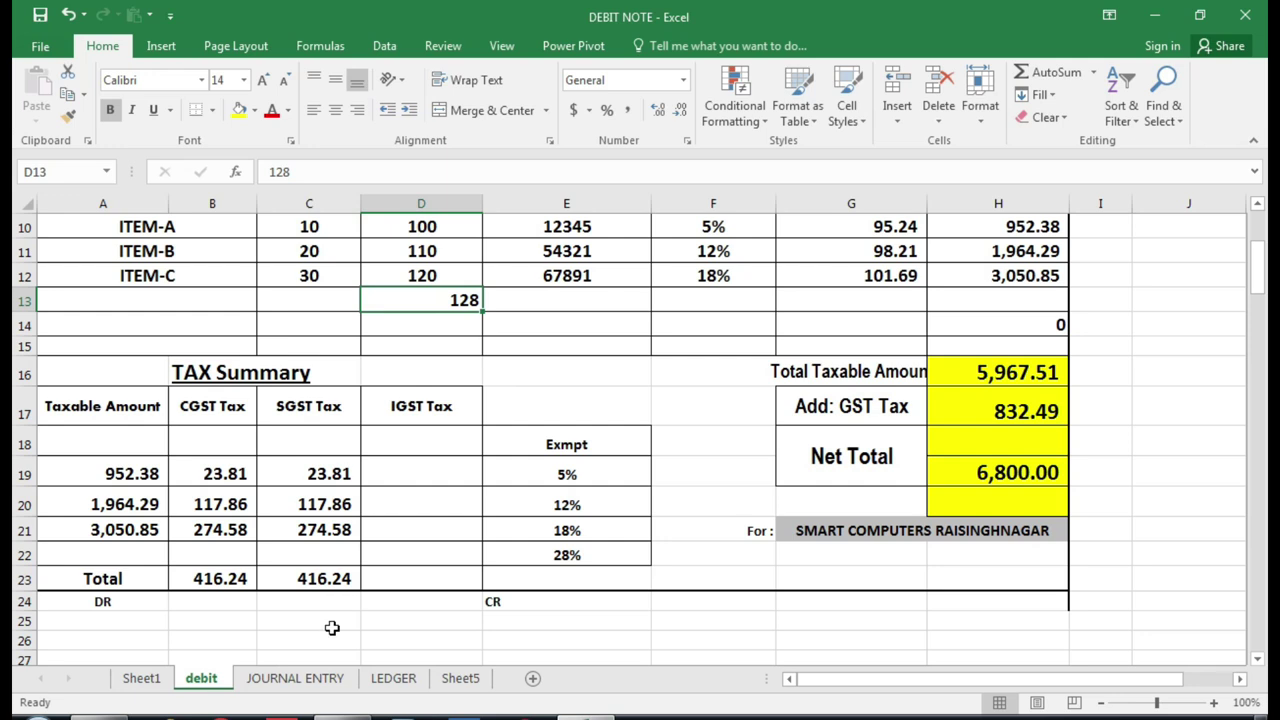
- Review debit note DN/001, the price difference debit note DN/002 and the cash payment voucher on the debit sheet
scroll(366, 569, "down", 6)
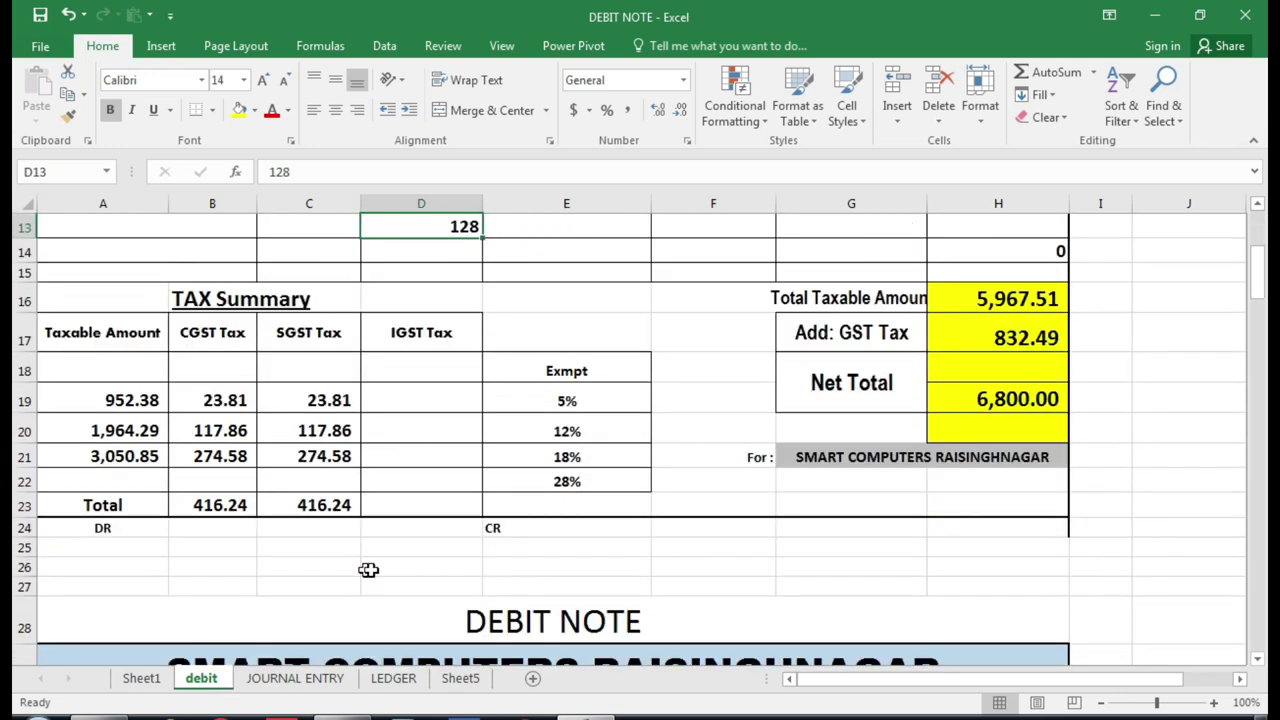
scroll(457, 489, "up", 1)
left_click(527, 391)
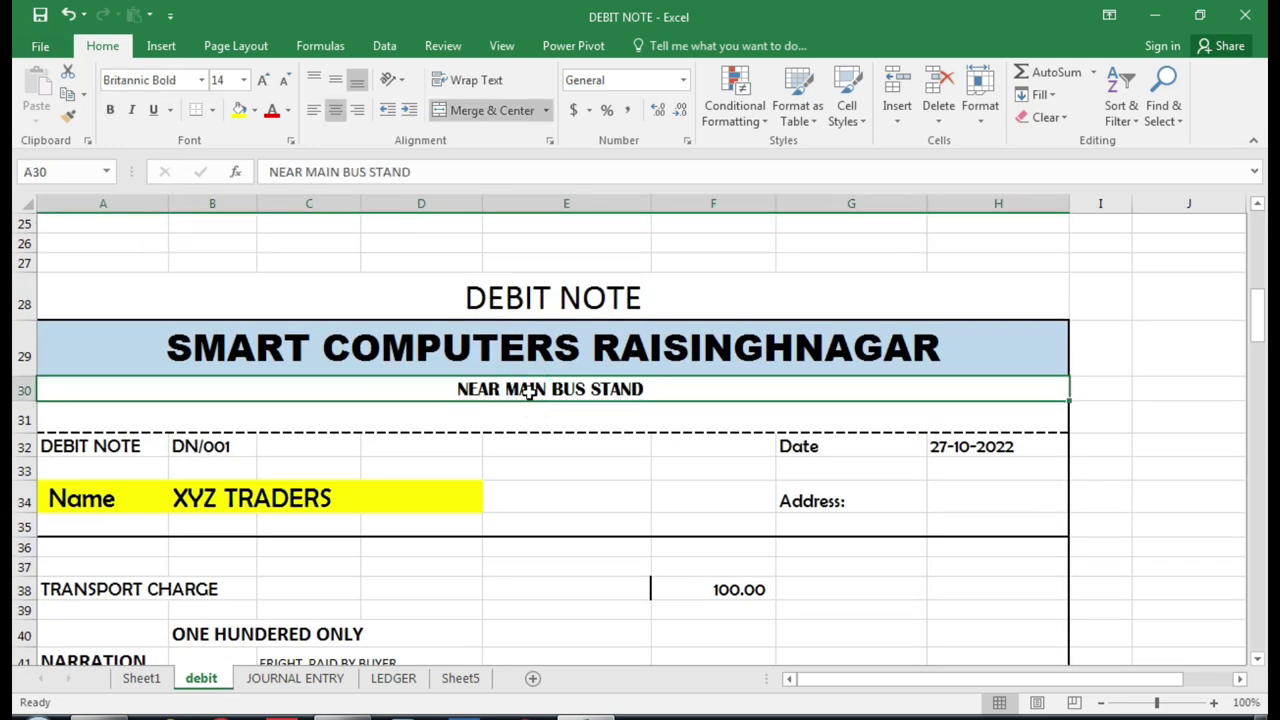
scroll(530, 400, "down", 7)
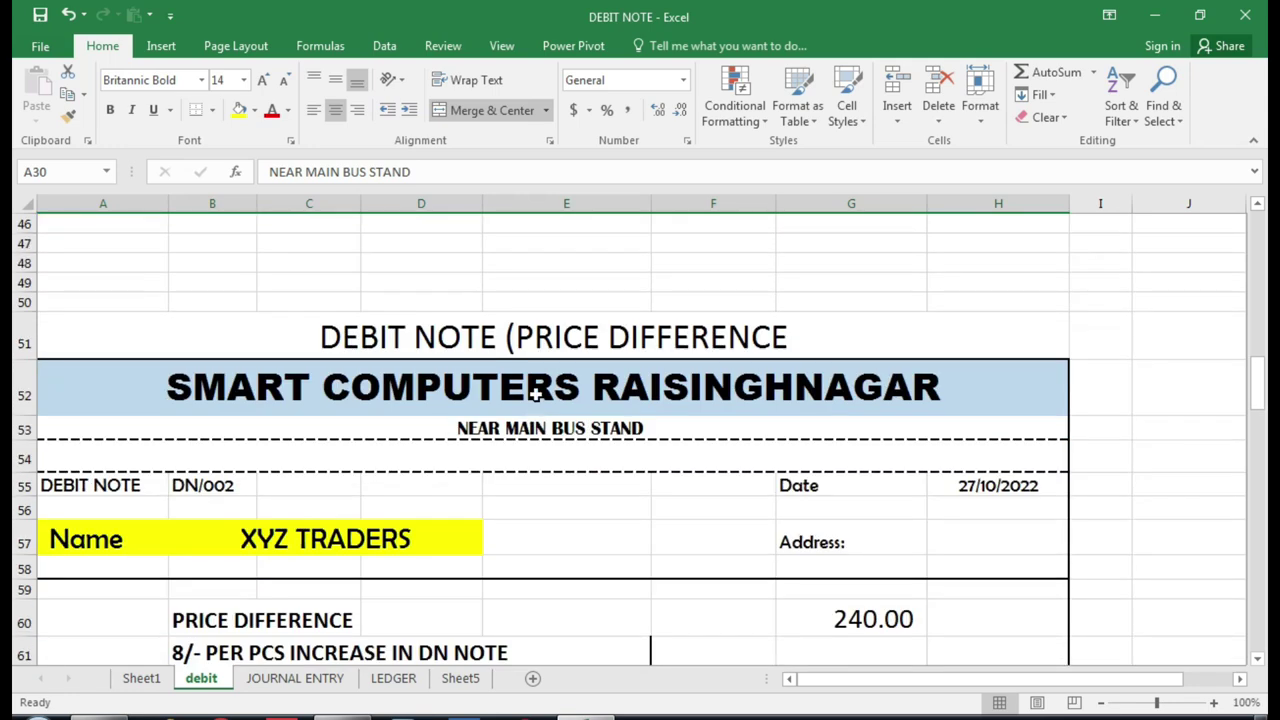
left_click(469, 337)
scroll(553, 458, "down", 2)
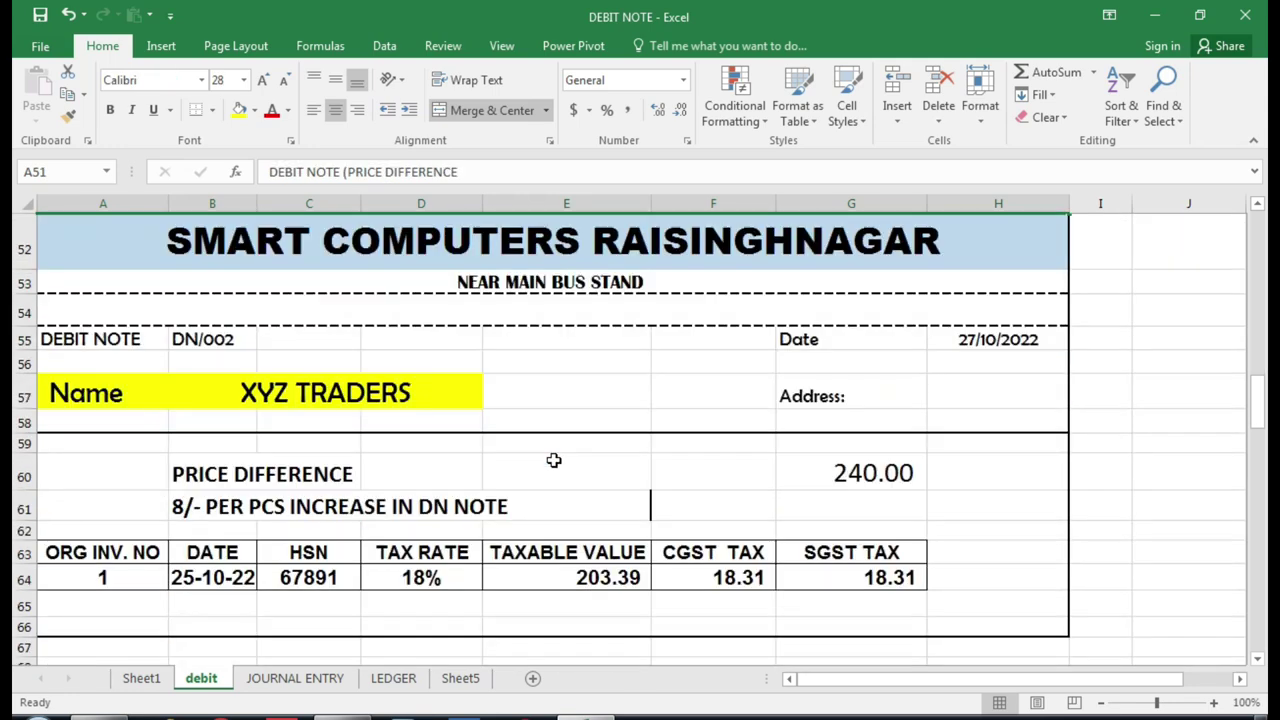
scroll(553, 460, "down", 6)
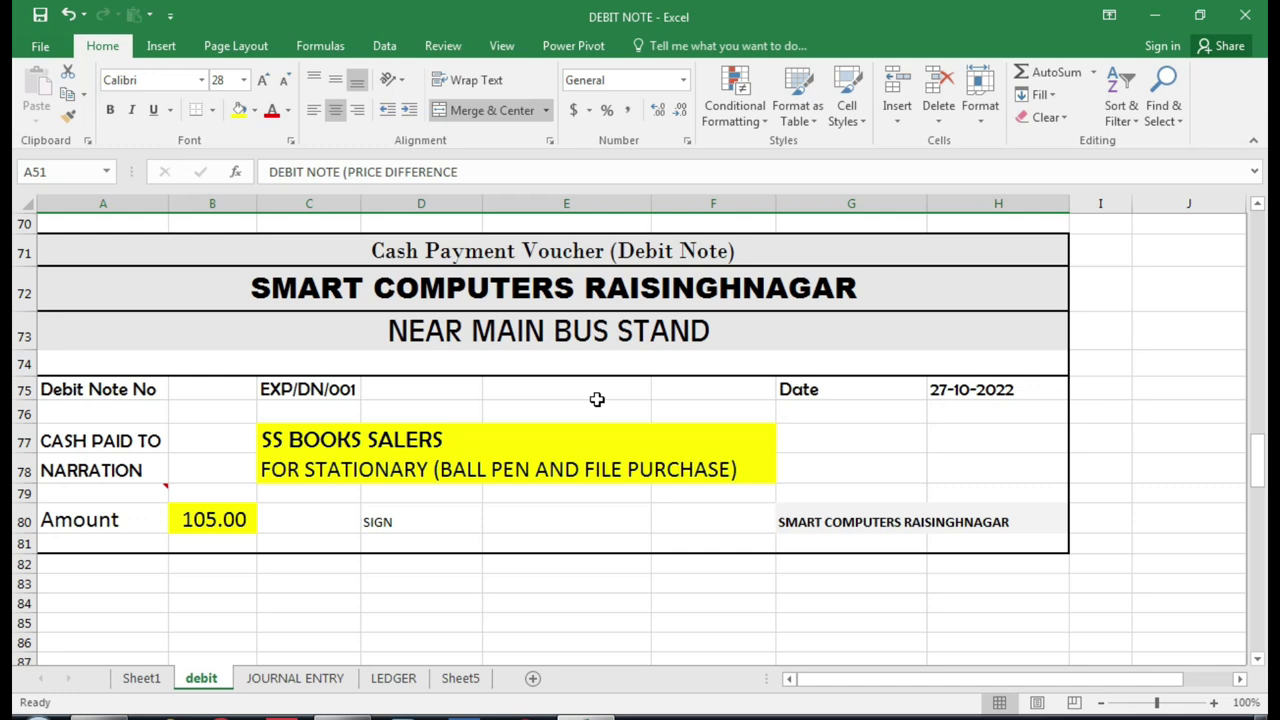
- Review the debit note issue and receive categories on Sheet1, including sale return and adjustment
left_click(141, 678)
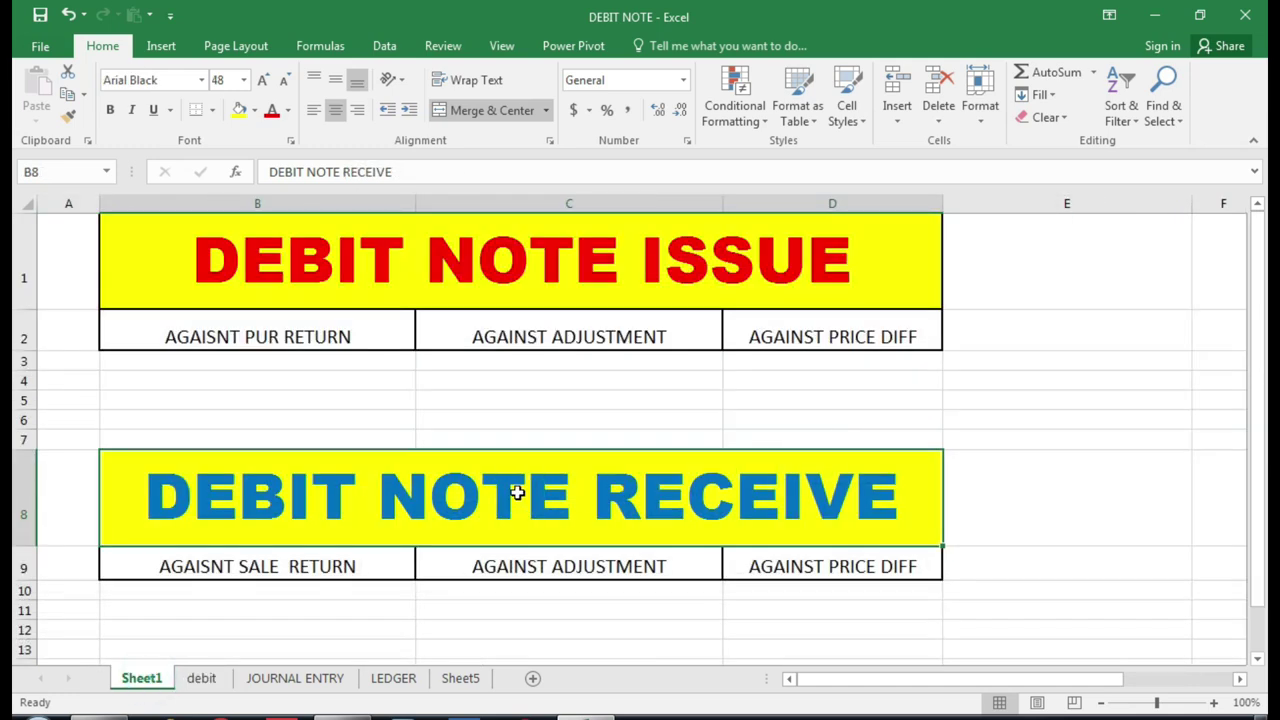
scroll(517, 491, "down", 1)
left_click(300, 518)
left_click(277, 408)
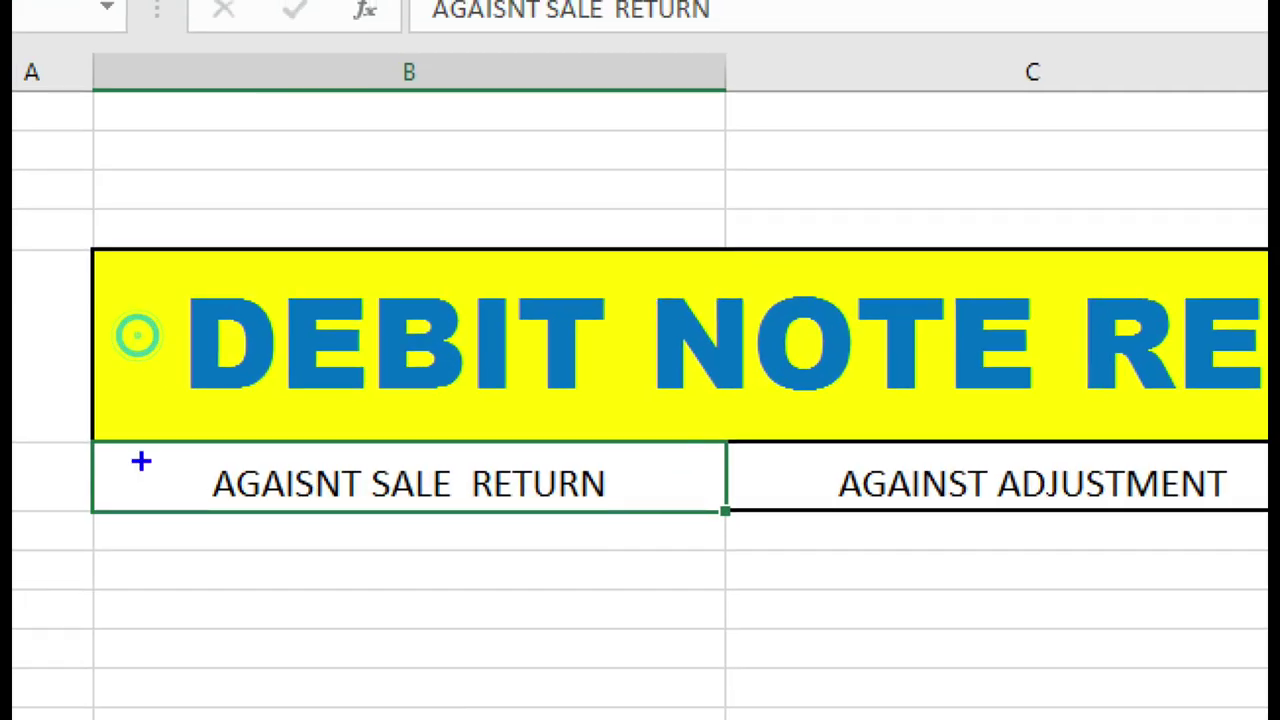
mouse_move(146, 420)
left_mouse_down()
mouse_move(366, 531)
mouse_move(643, 560)
left_mouse_up()
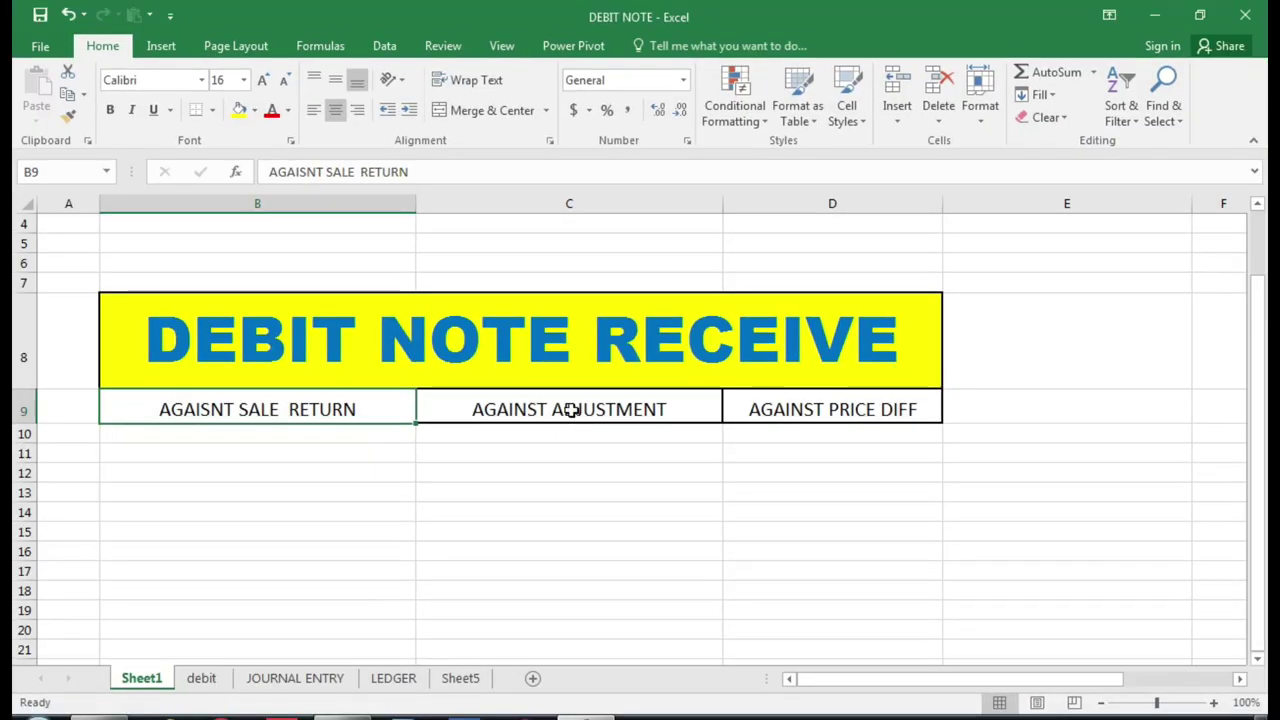
left_click(1034, 484)
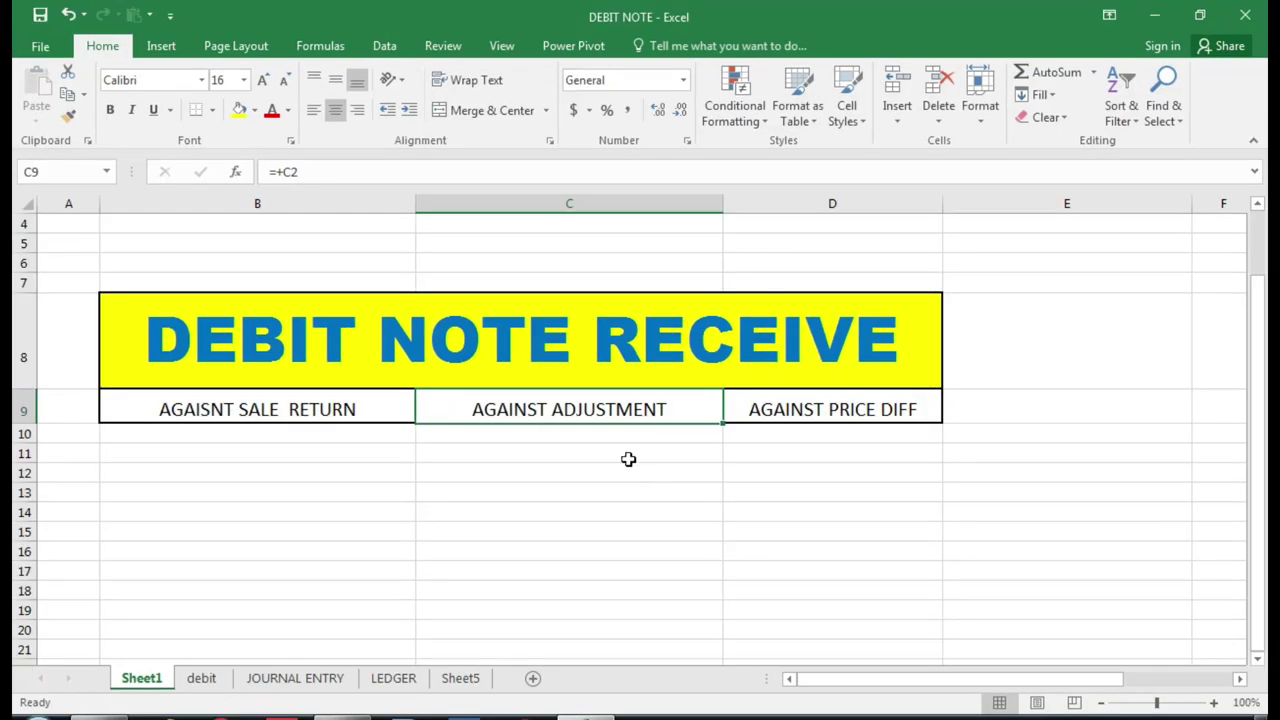
scroll(507, 410, "up", 1)
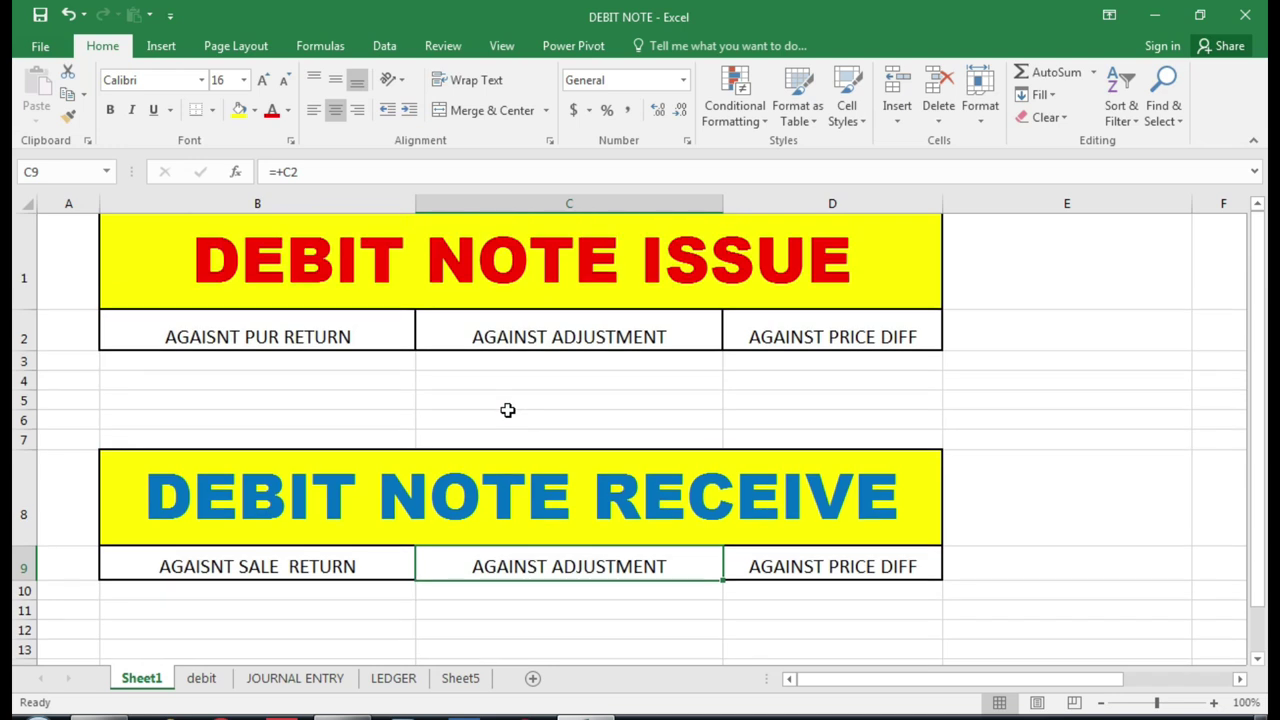
left_click(362, 377)
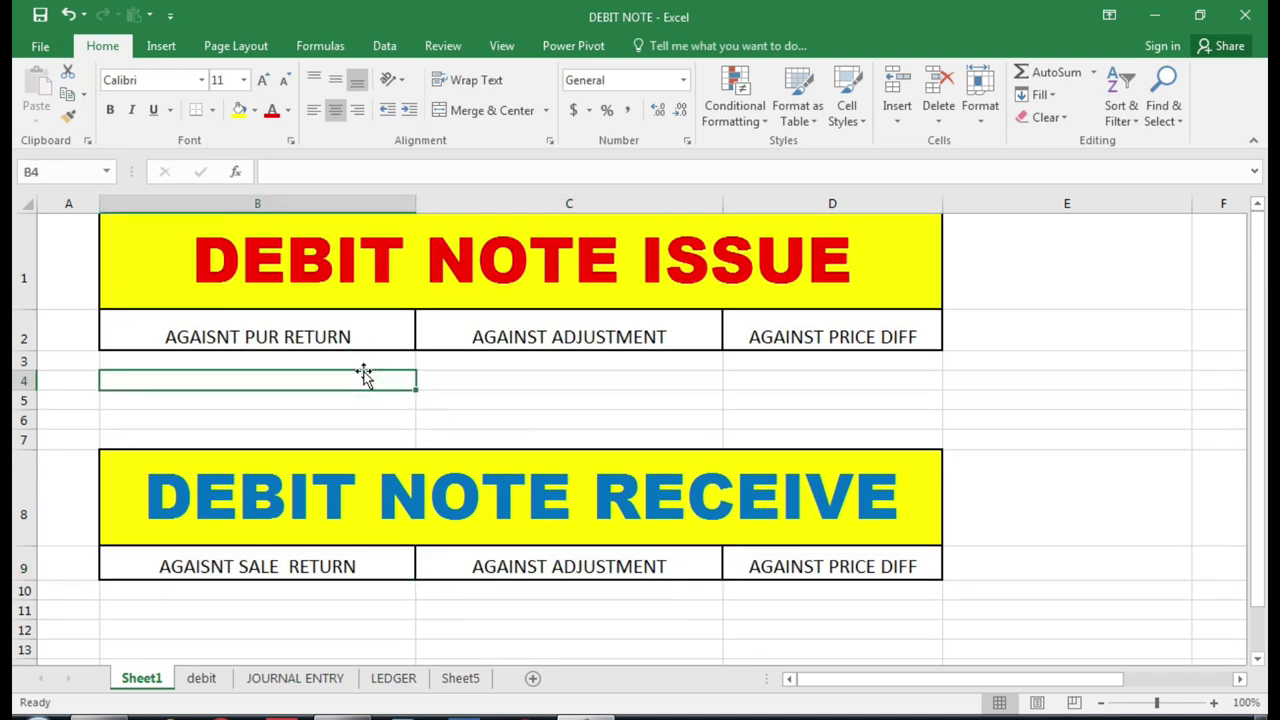
left_click(358, 566)
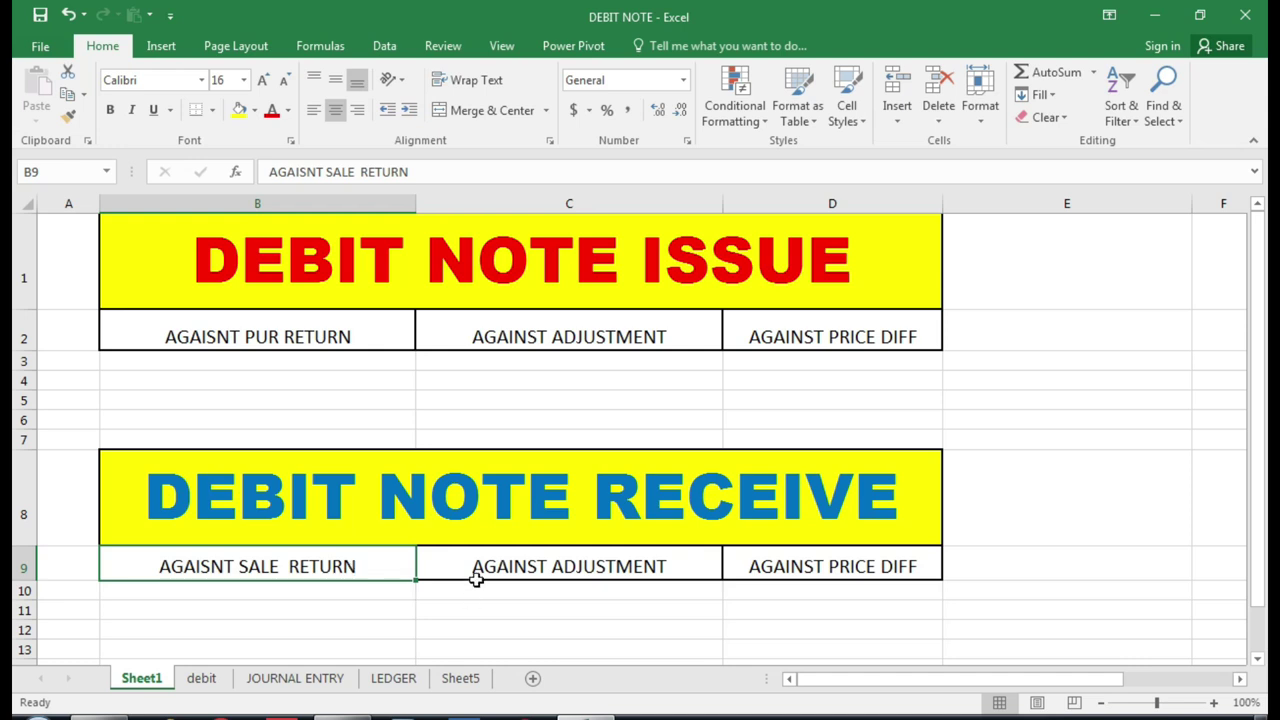
- Review the ledger's SGST tax posting, the journal entries for the debit notes, and the vouchers on the debit sheet
left_click(393, 680)
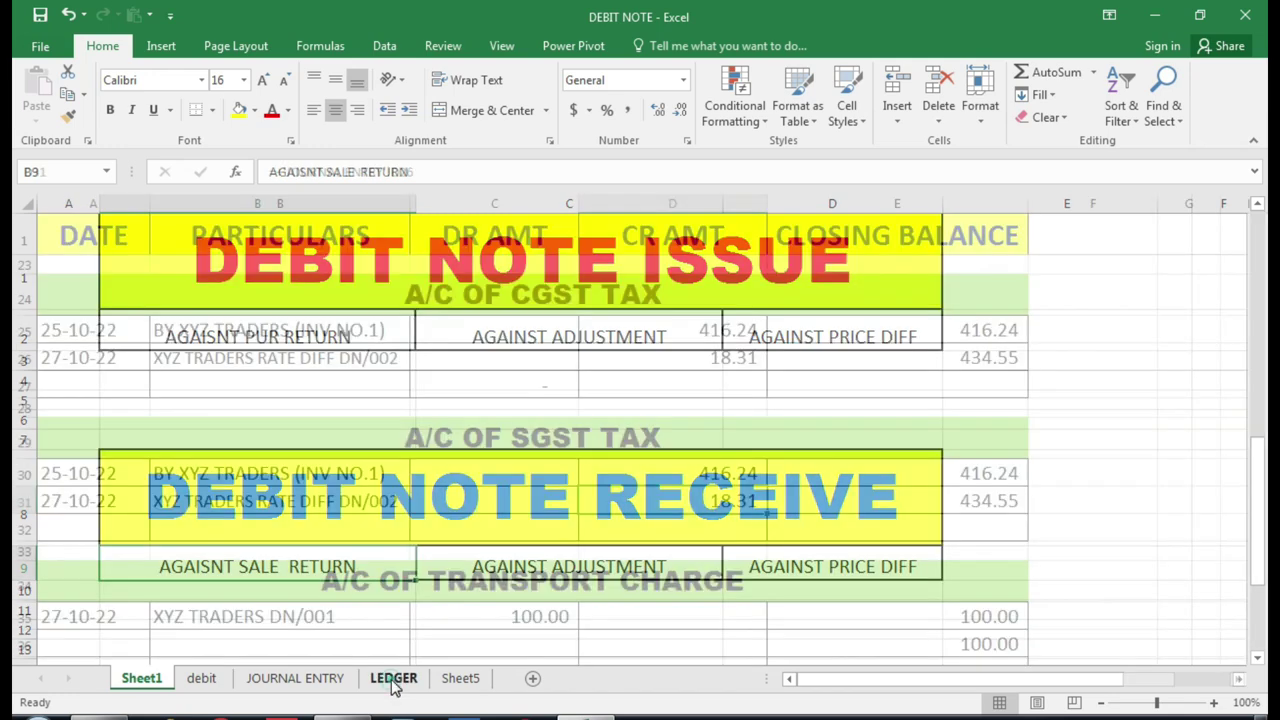
left_click(686, 502)
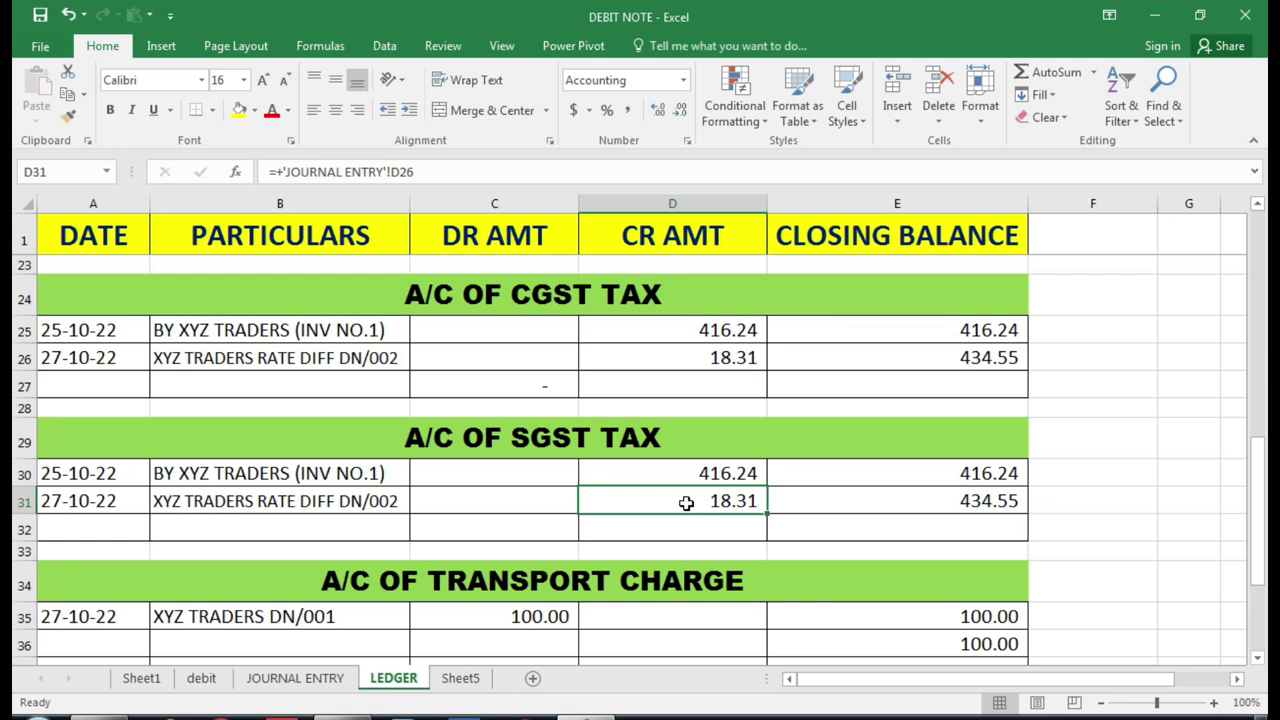
left_click(300, 680)
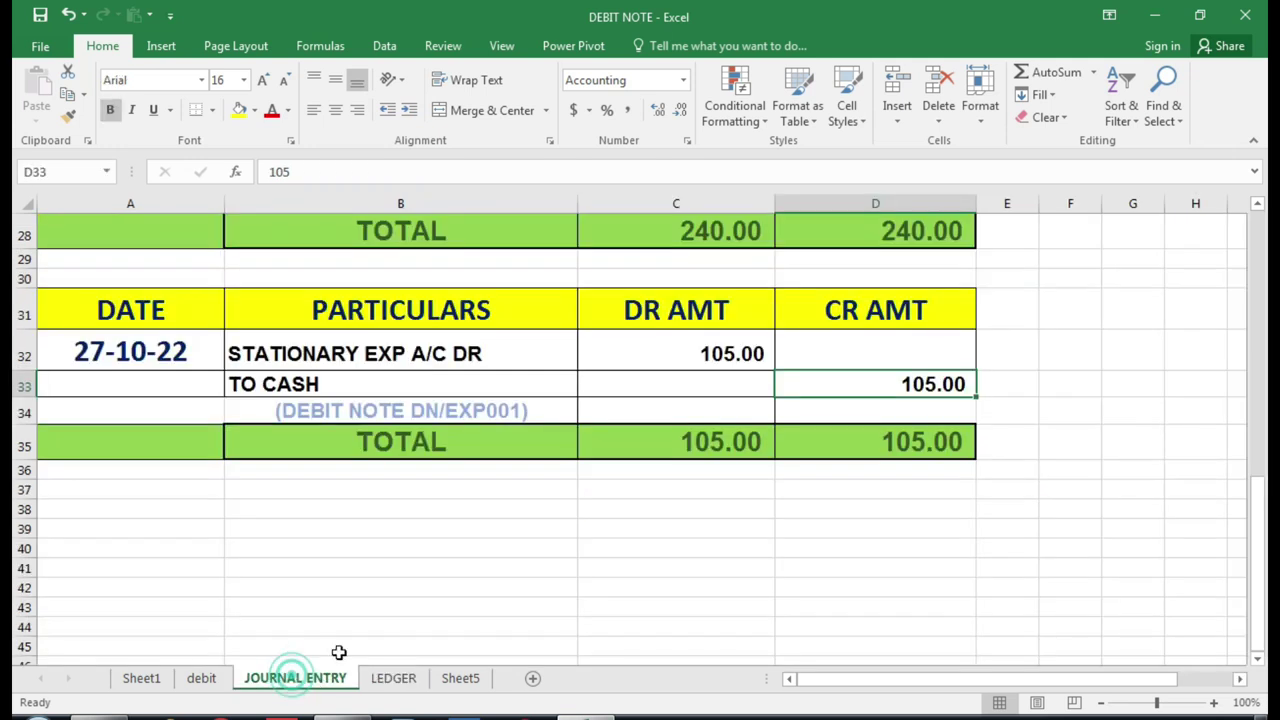
scroll(487, 522, "up", 1)
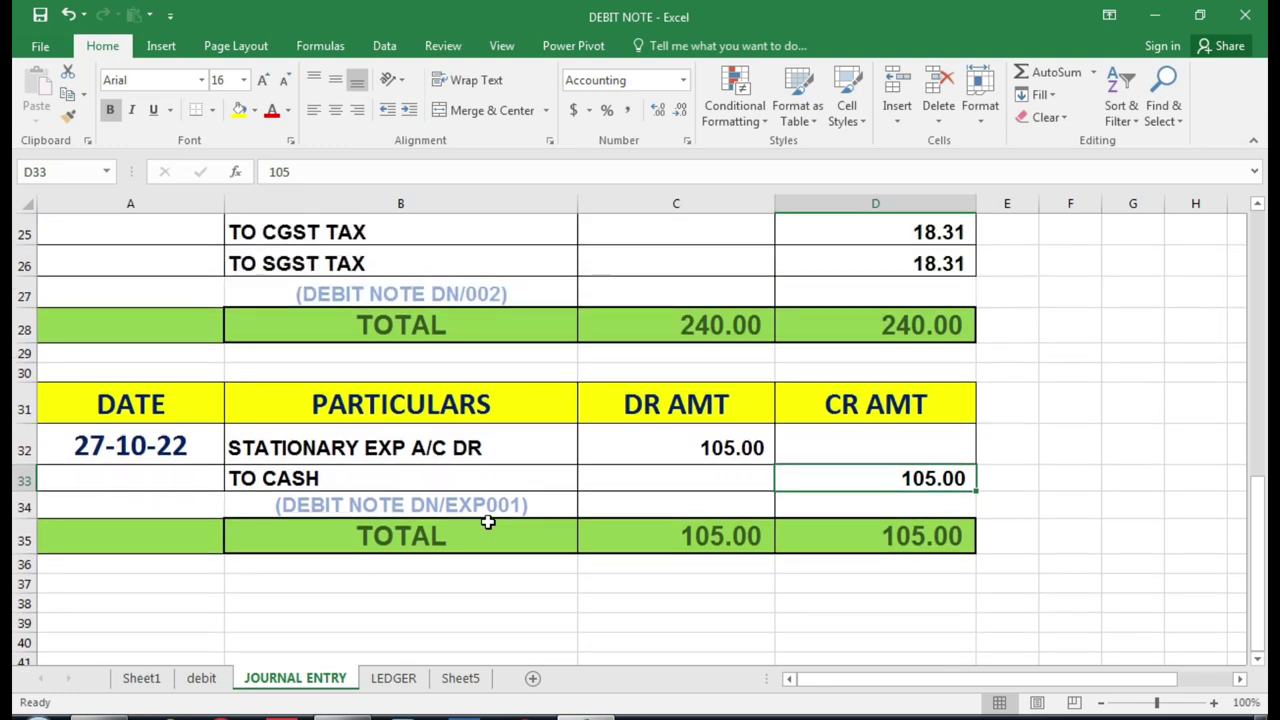
scroll(487, 522, "up", 5)
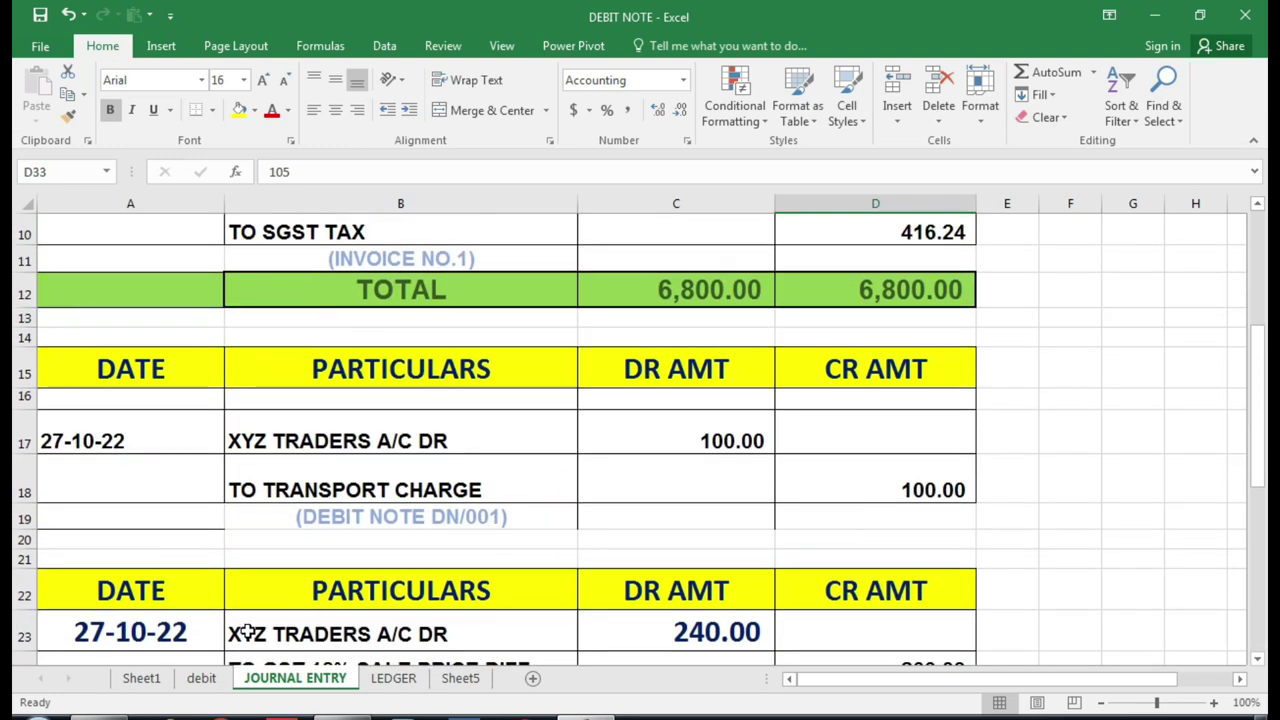
left_click(201, 679)
scroll(440, 360, "up", 2)
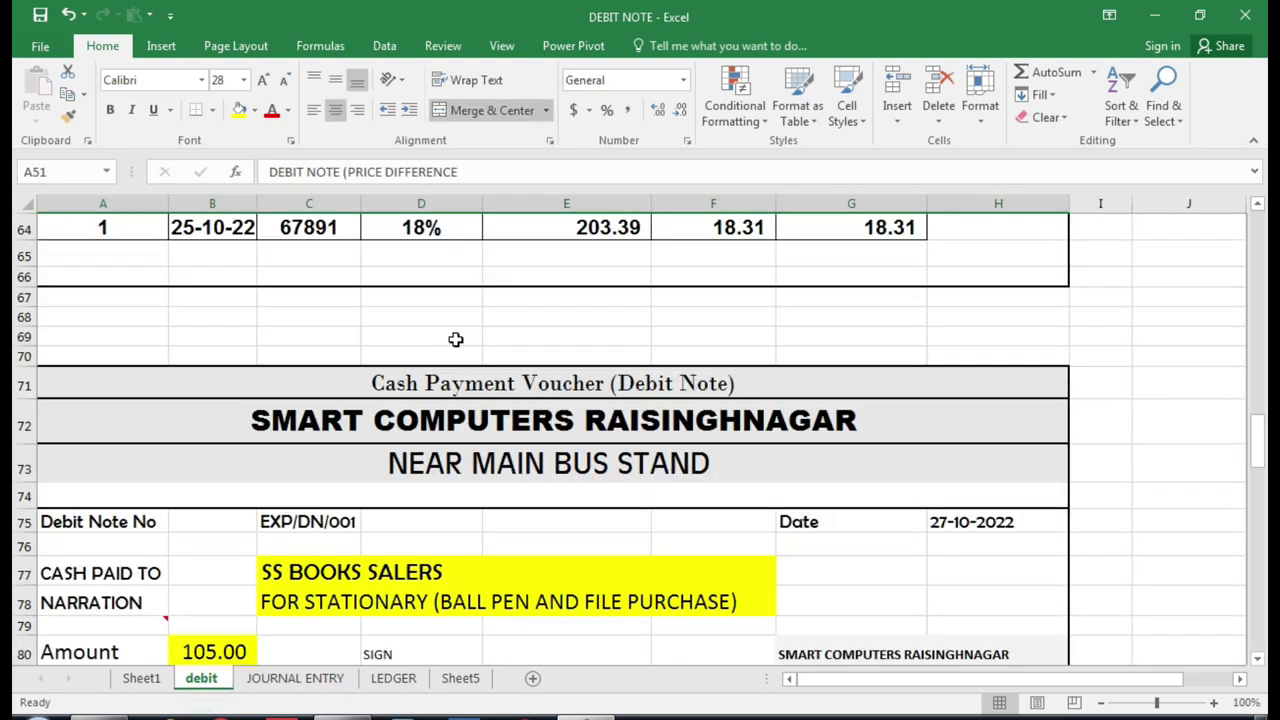